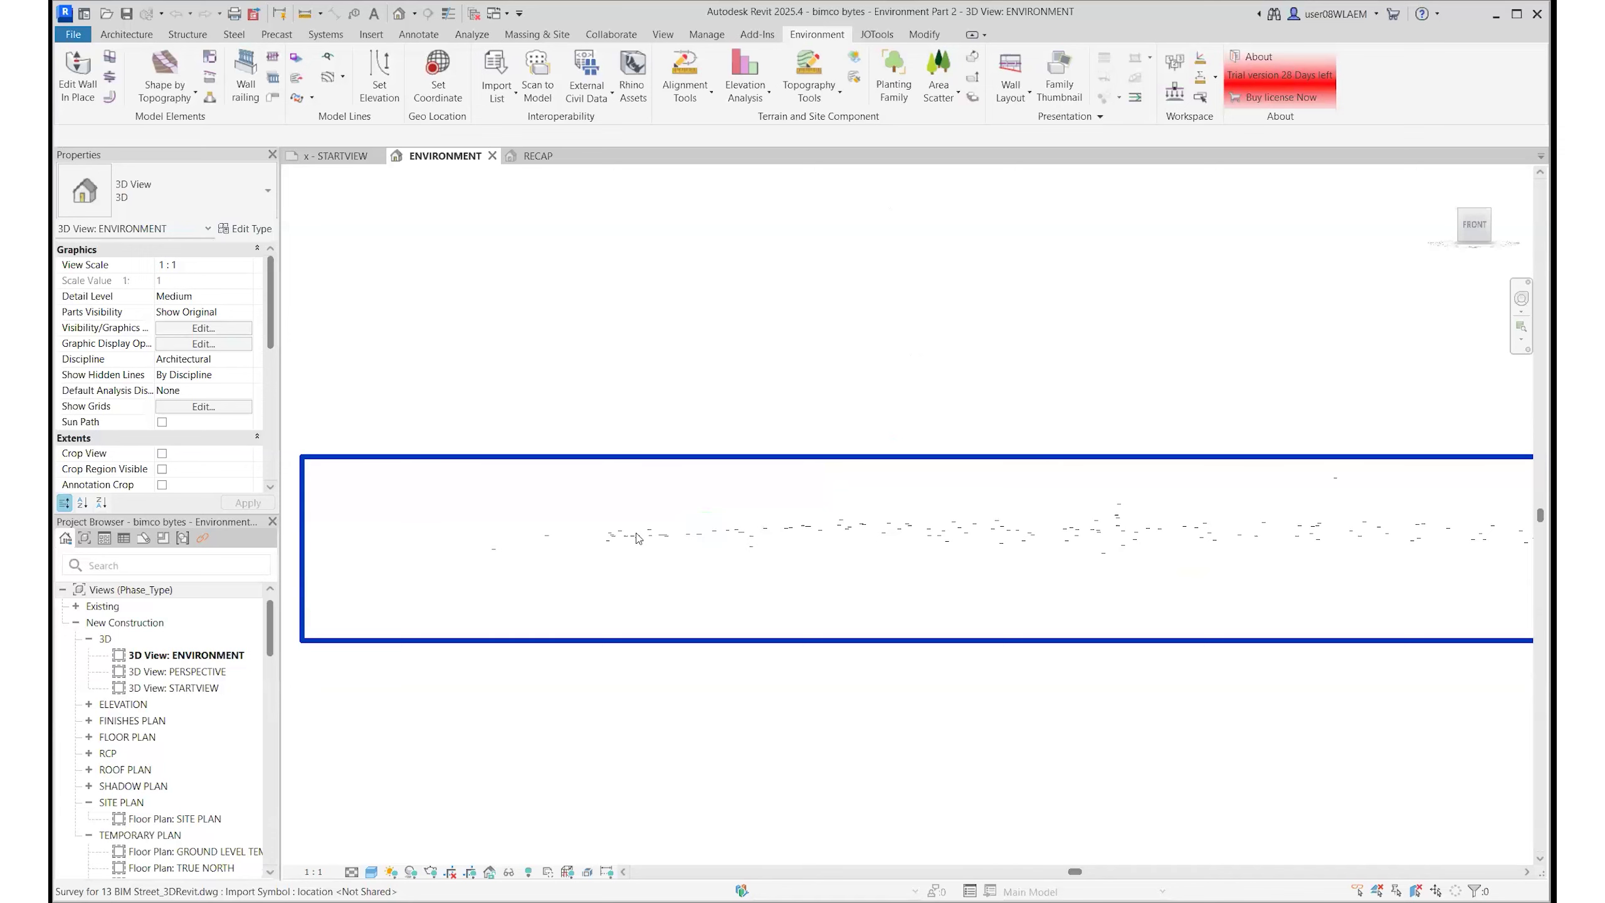
- Load the survey file "Survey for 13 BIM Street_Points Only" into the Import List tool
scroll(636, 536, down, 1)
scroll(1091, 373, down, 2)
shift+middle_drag(1069, 499, 939, 423)
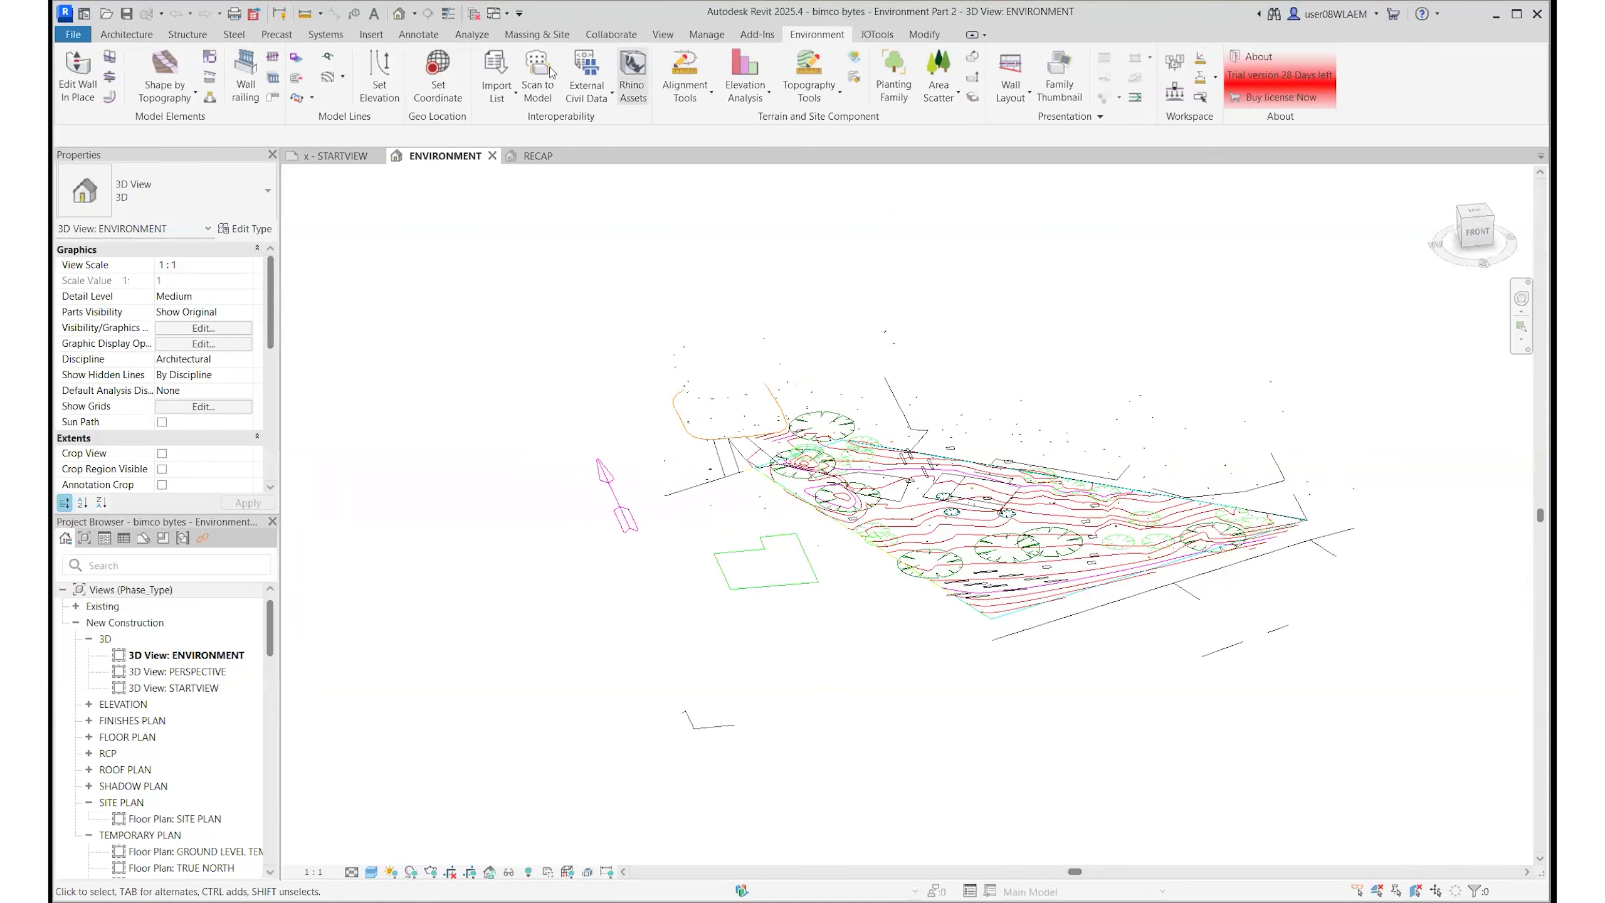
click(496, 74)
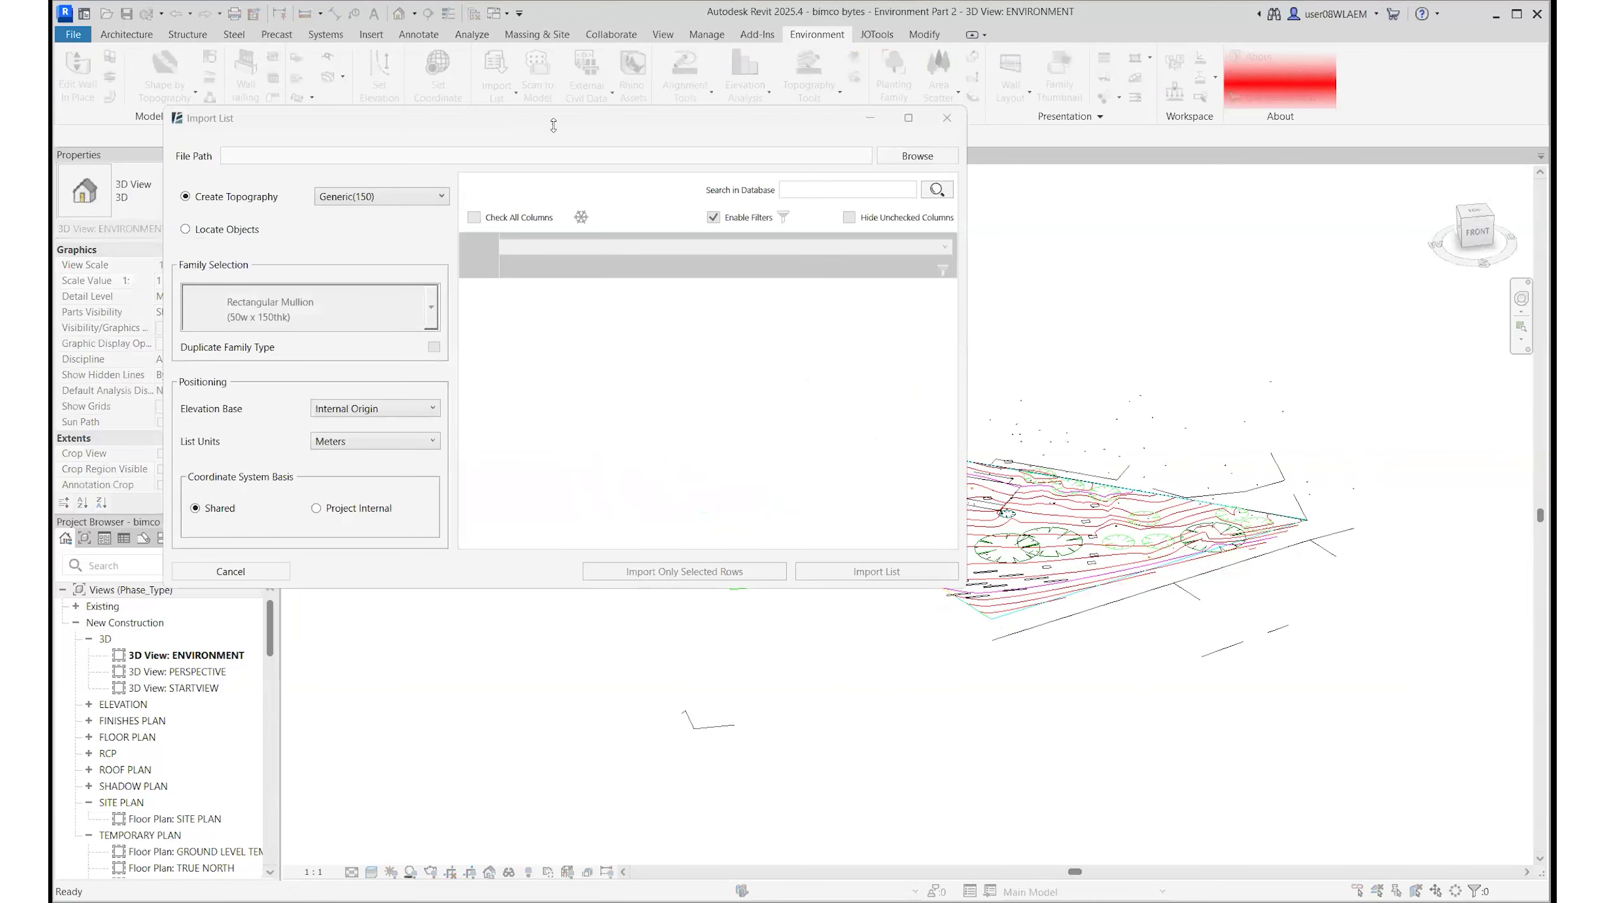
click(882, 150)
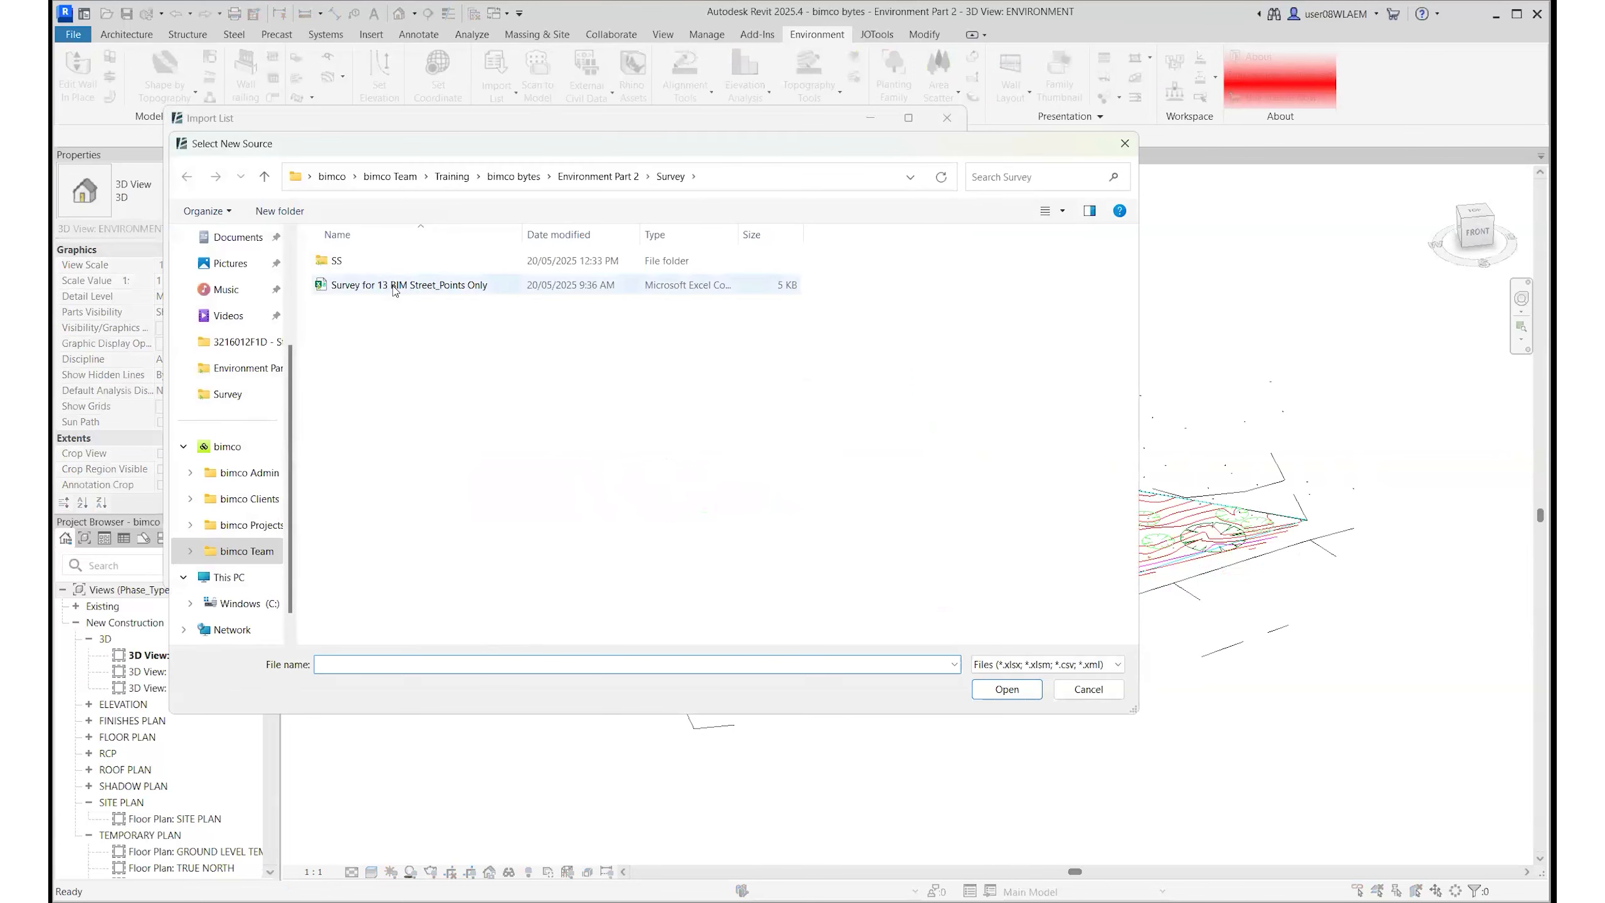
click(394, 285)
click(1005, 689)
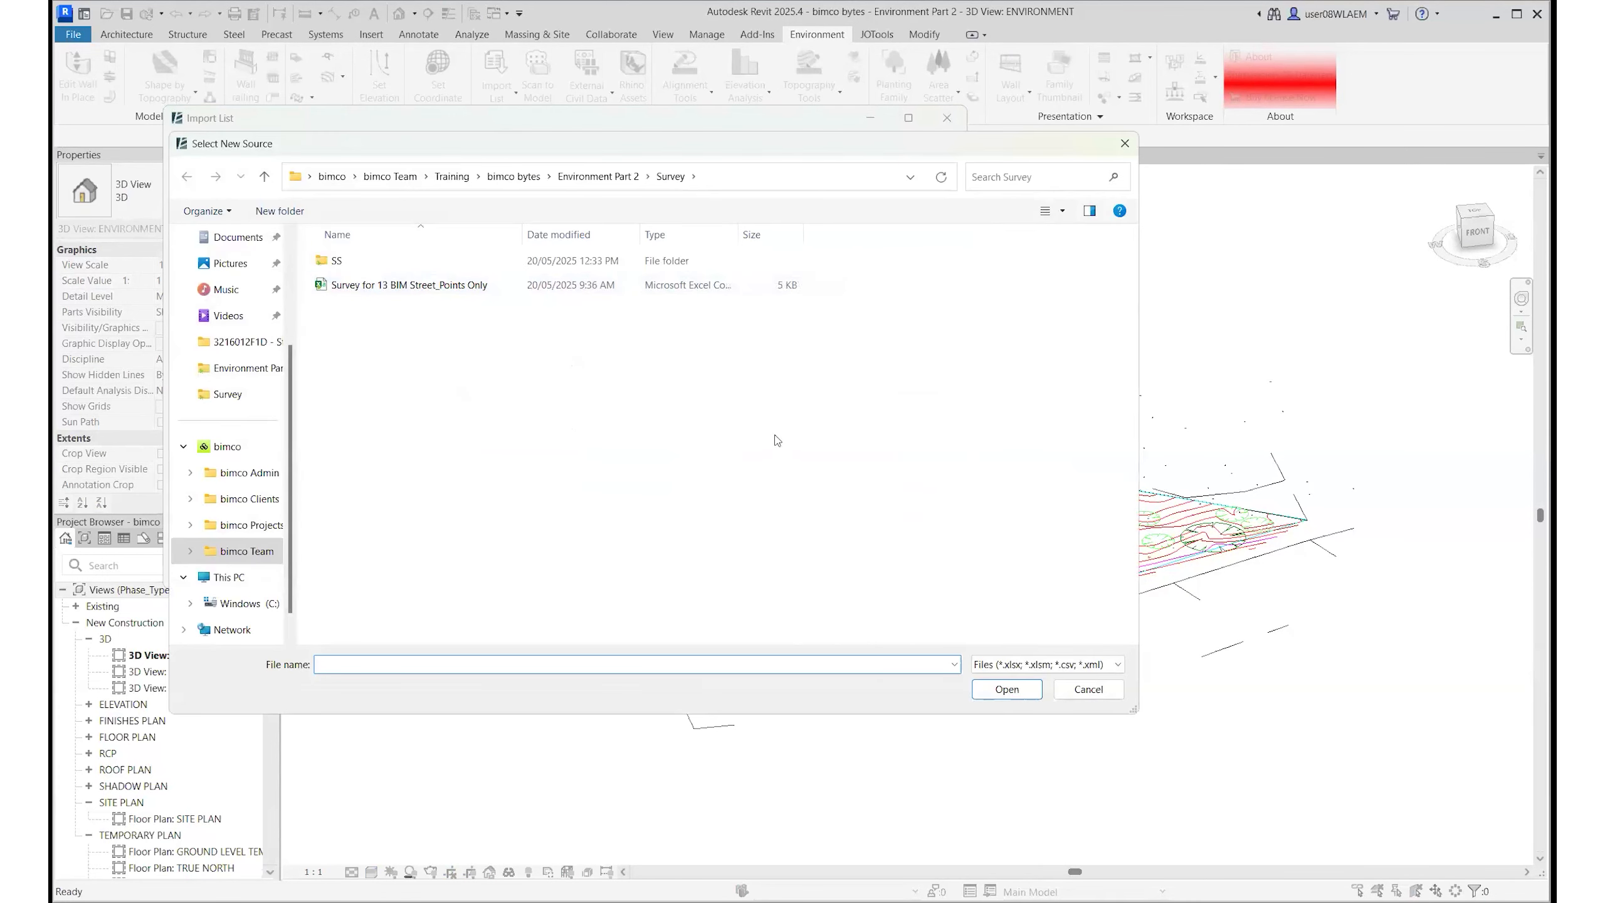
click(447, 286)
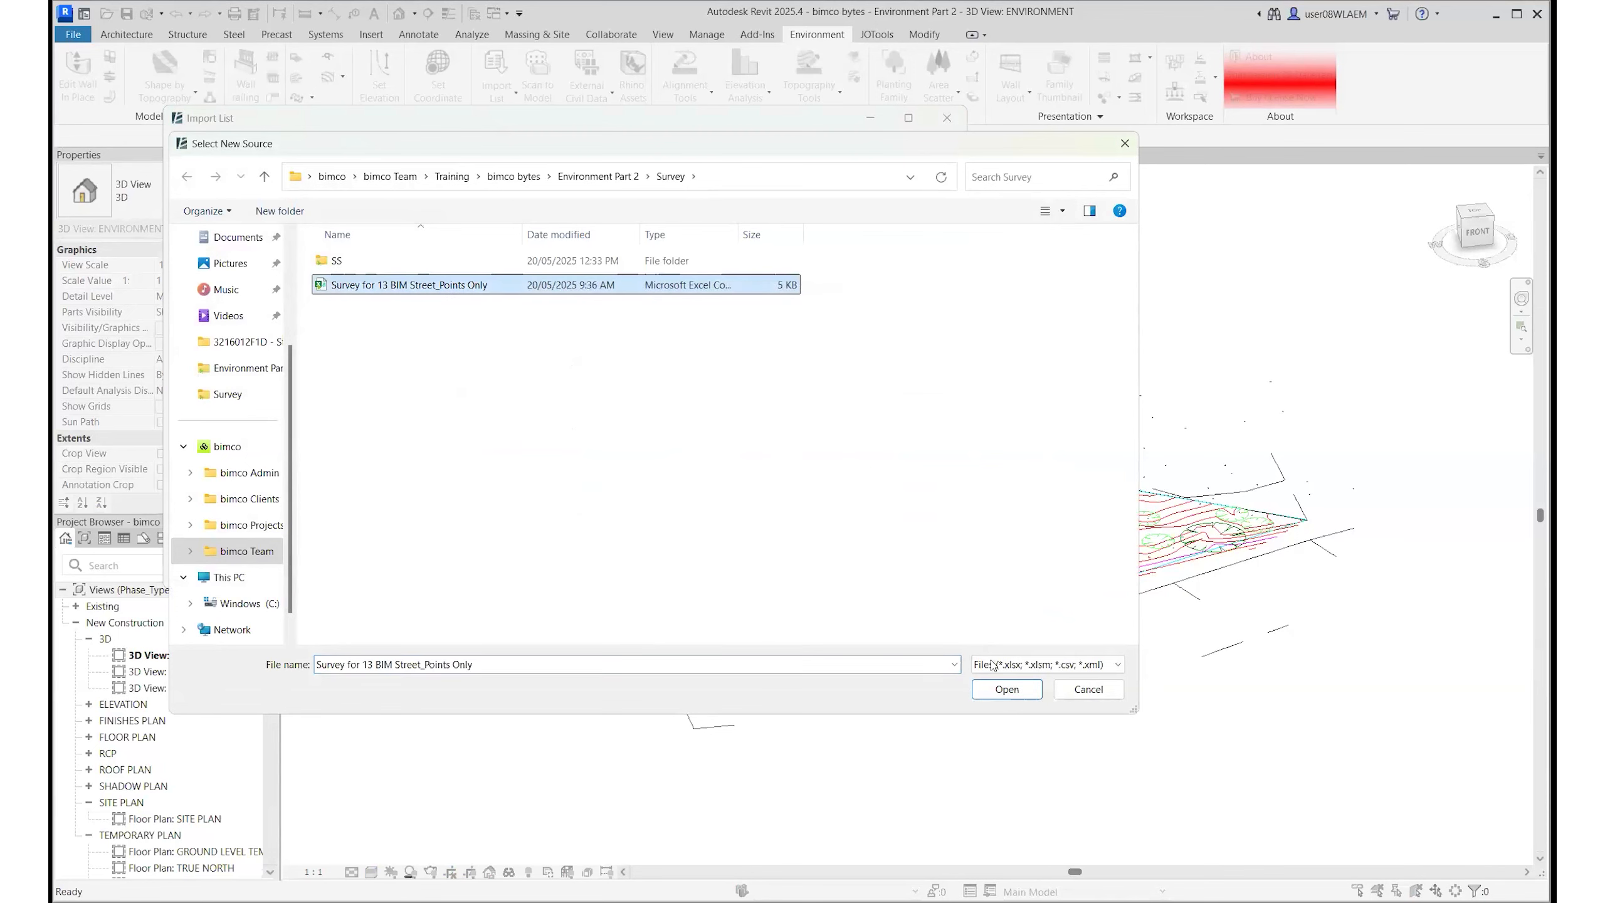
click(1011, 693)
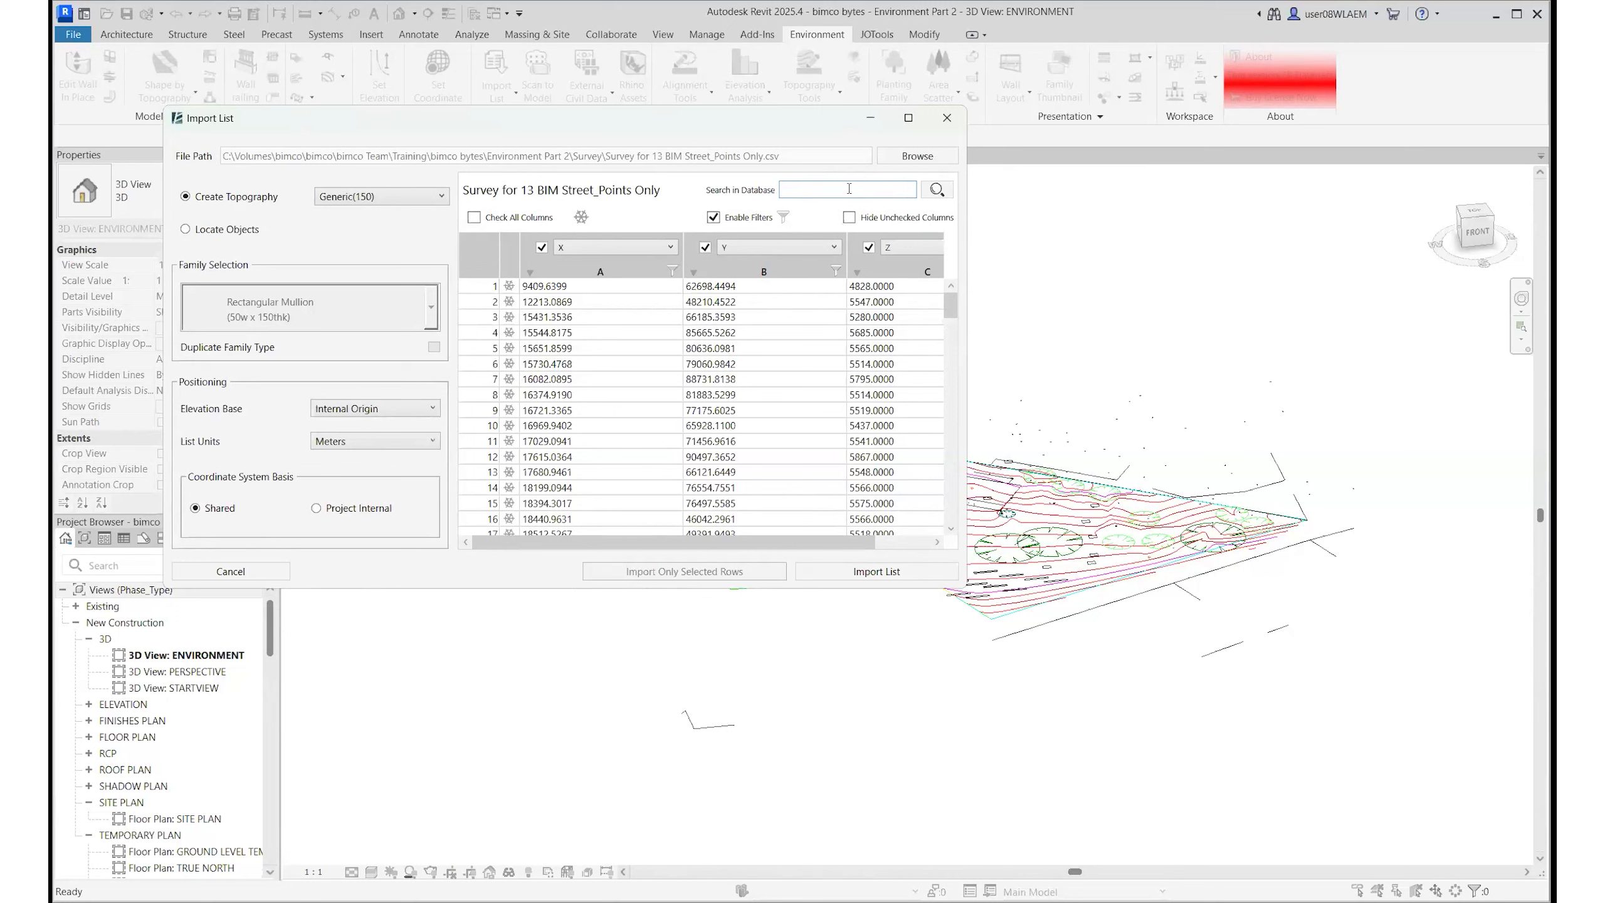
- Search the survey points database for 5500 and clear the search to list all points again
text(5500)
click(936, 191)
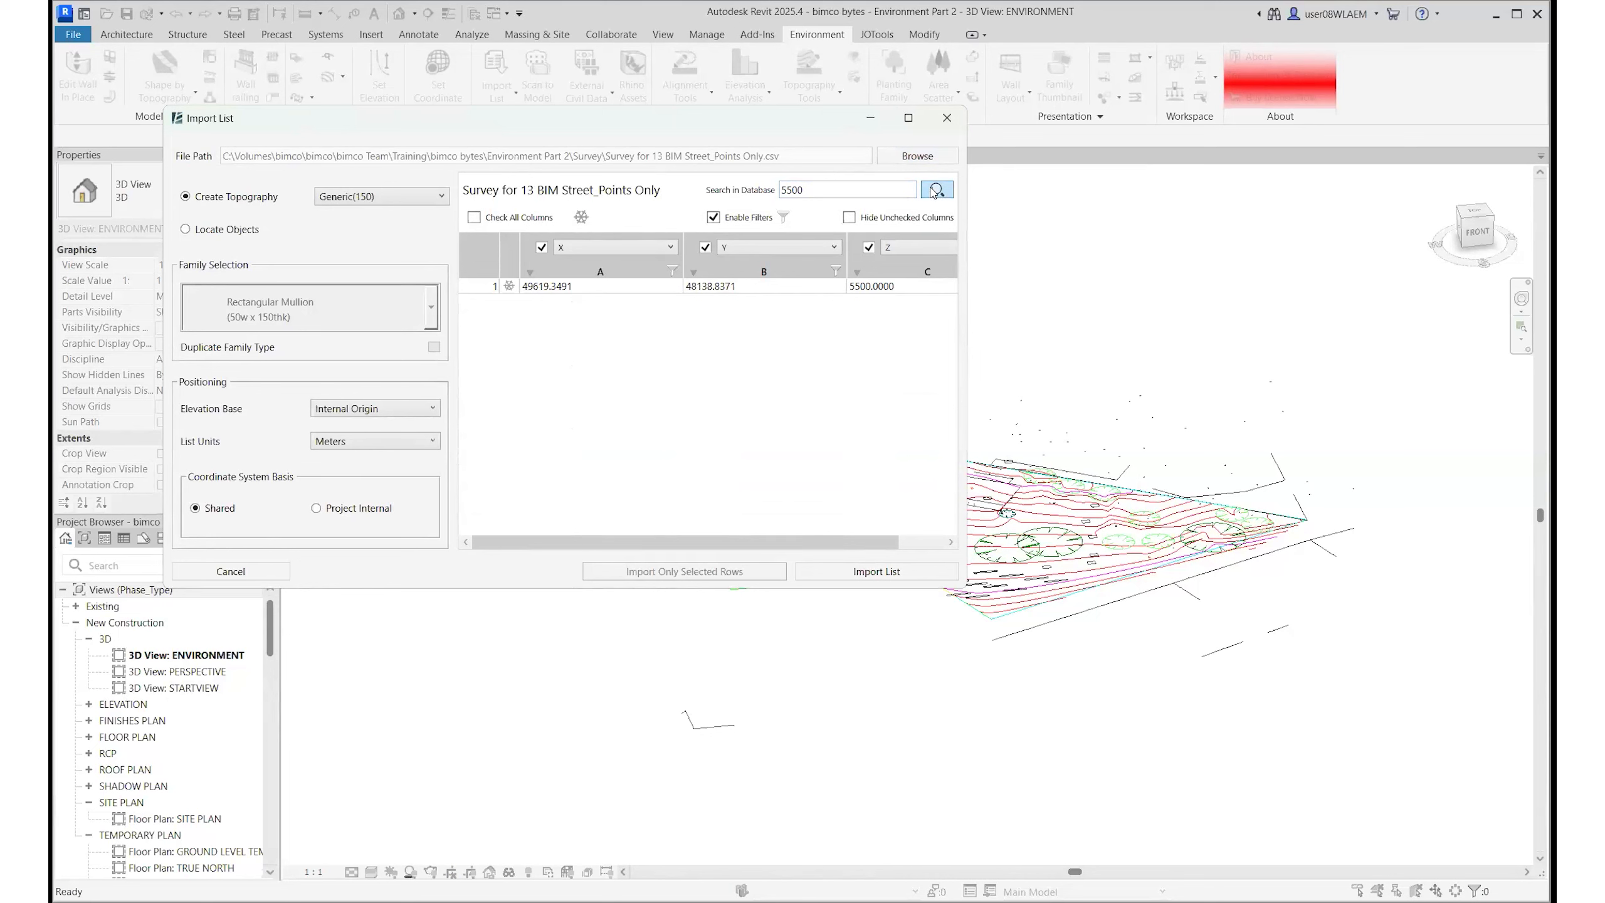
double_click(890, 195)
key(BackSpace)
click(944, 194)
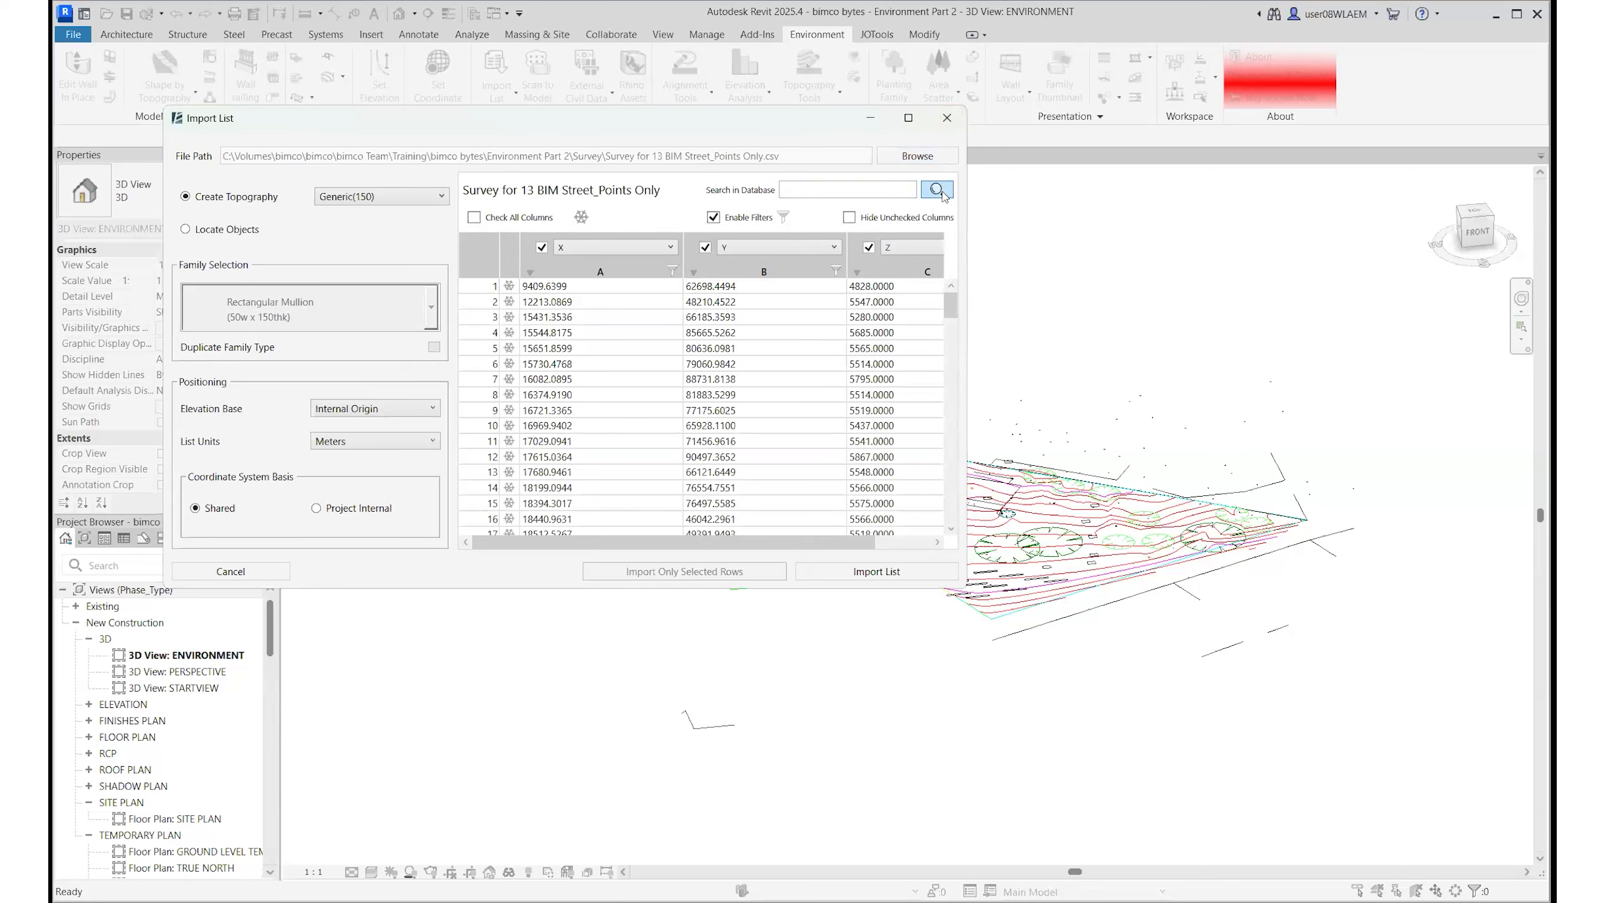
- Import the full point list as Toposolid_Grass(300) topography with list units set to Millimeters
click(417, 203)
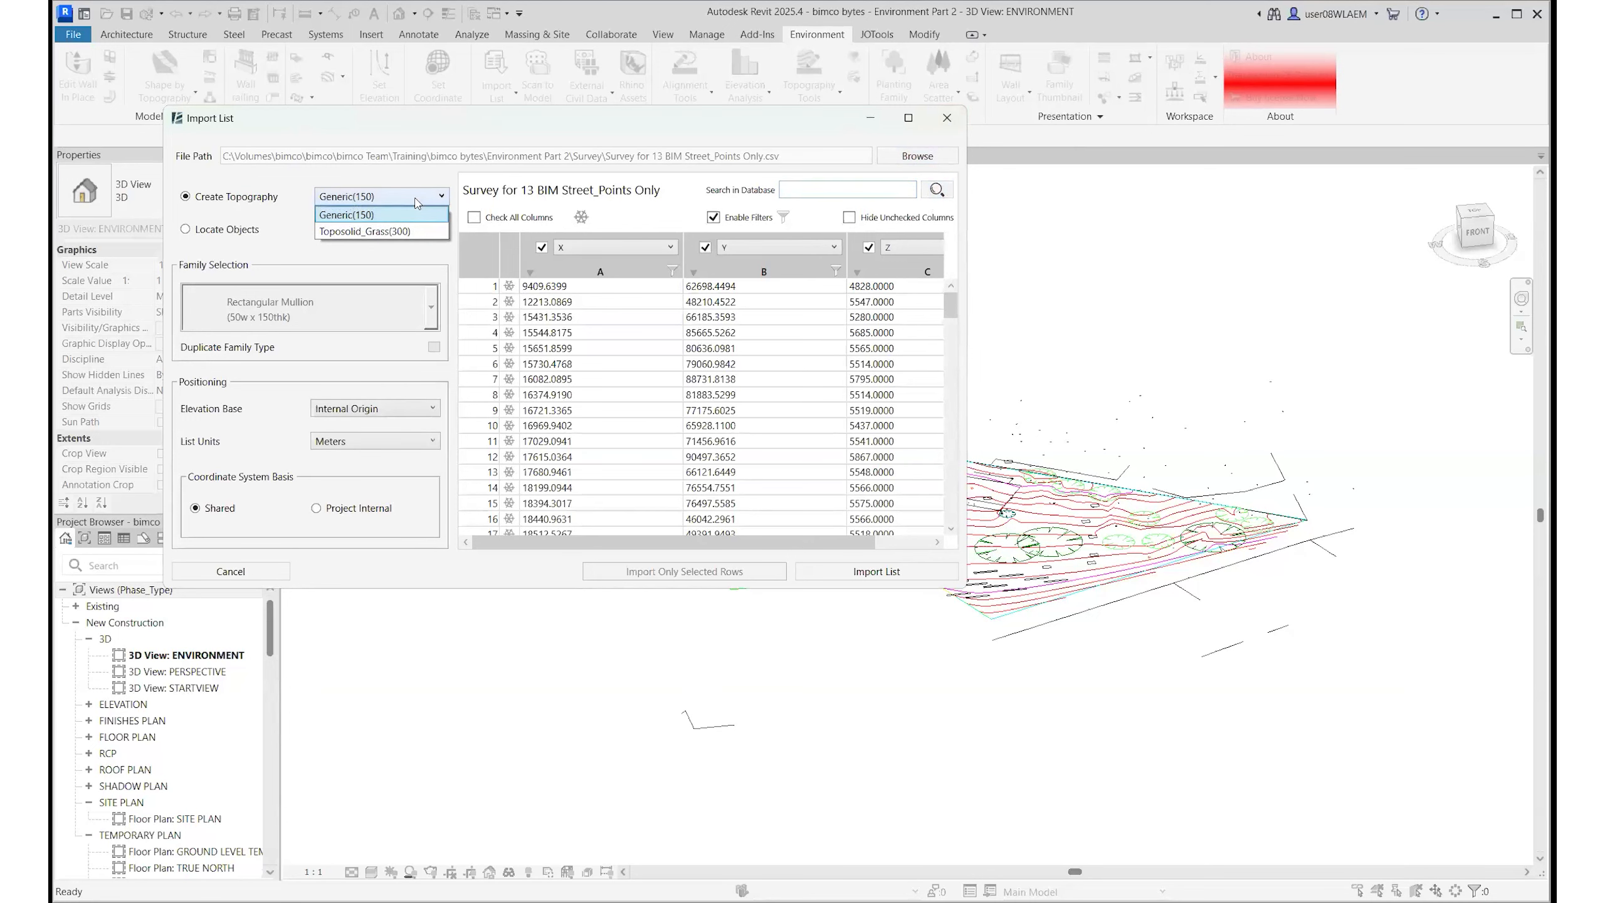
click(400, 232)
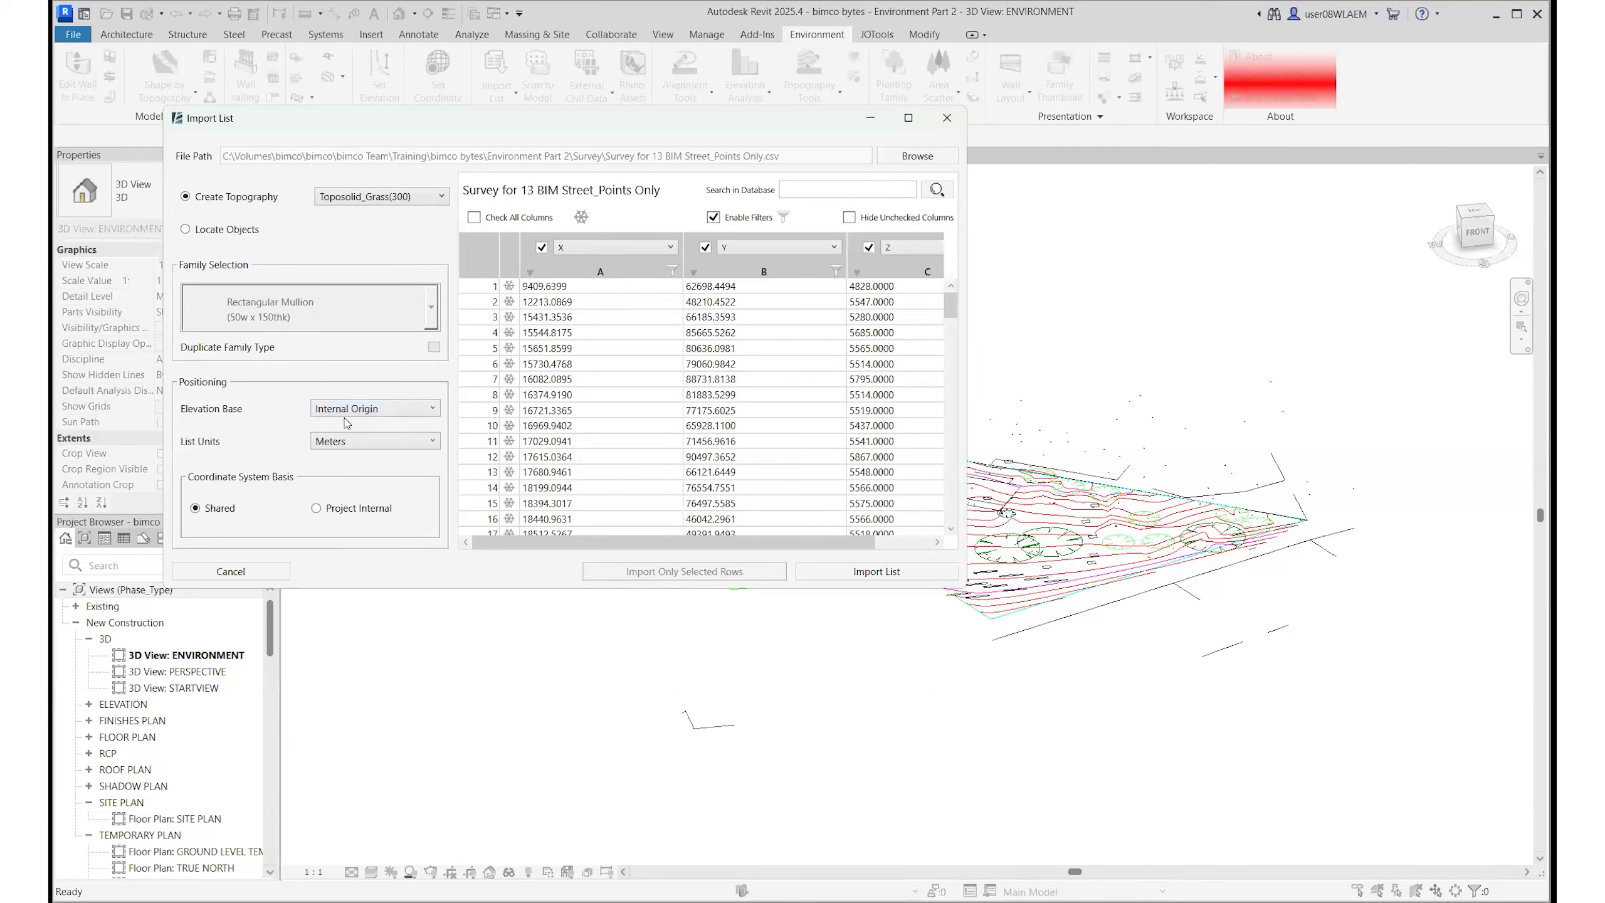
click(390, 443)
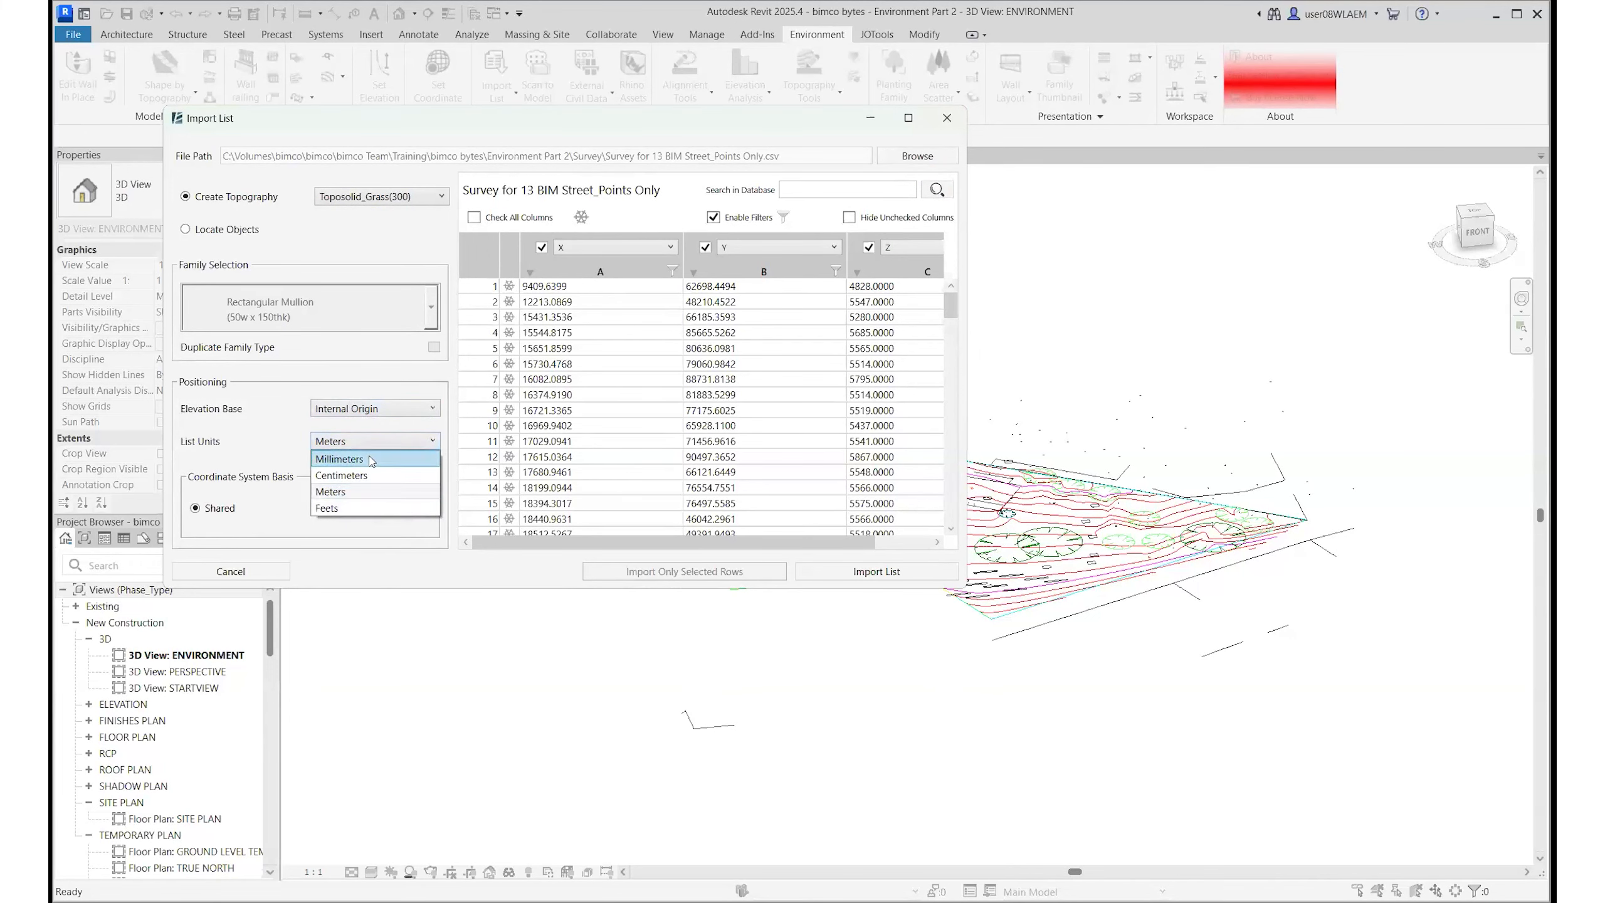
click(372, 460)
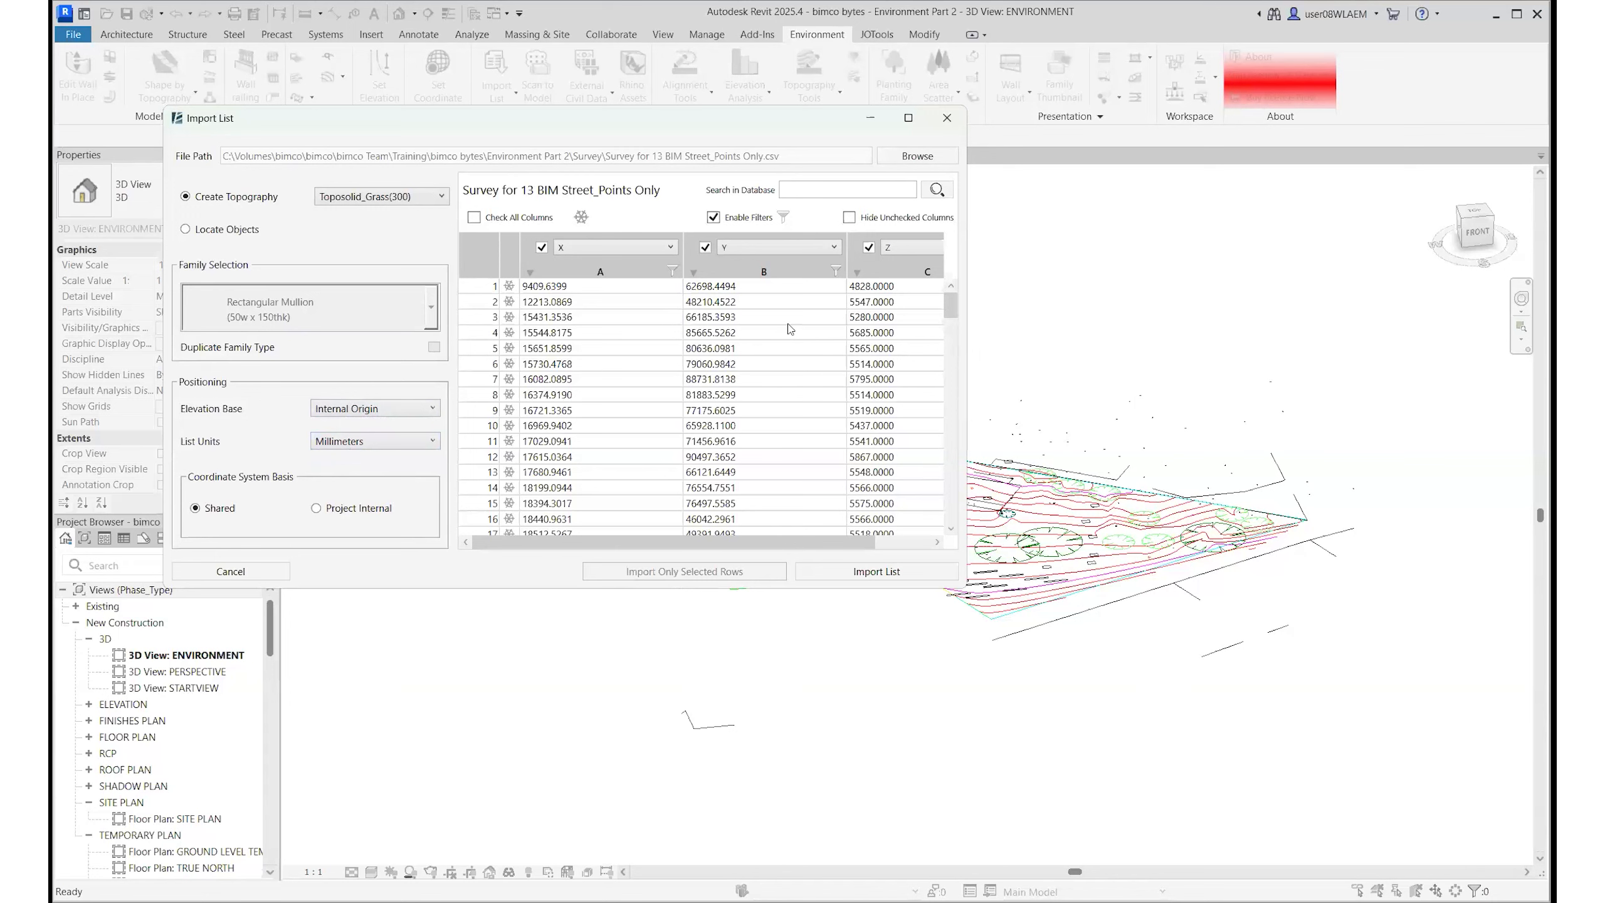
click(877, 572)
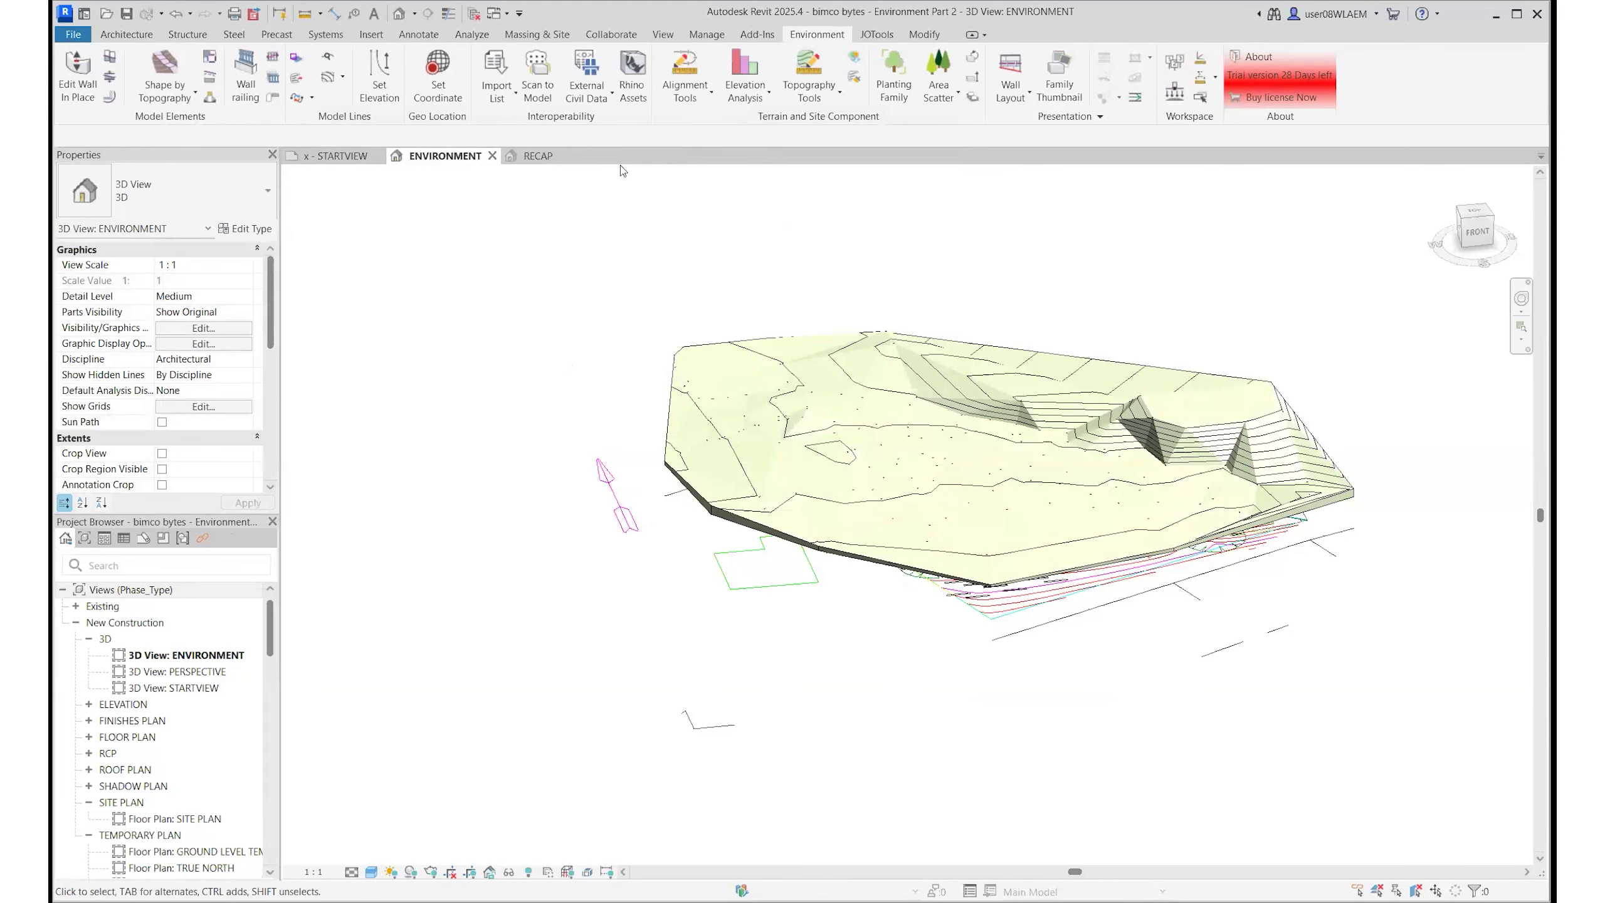
- Start a new Import List and load "Survey for 13 BIM Street_Points Only" again
click(491, 78)
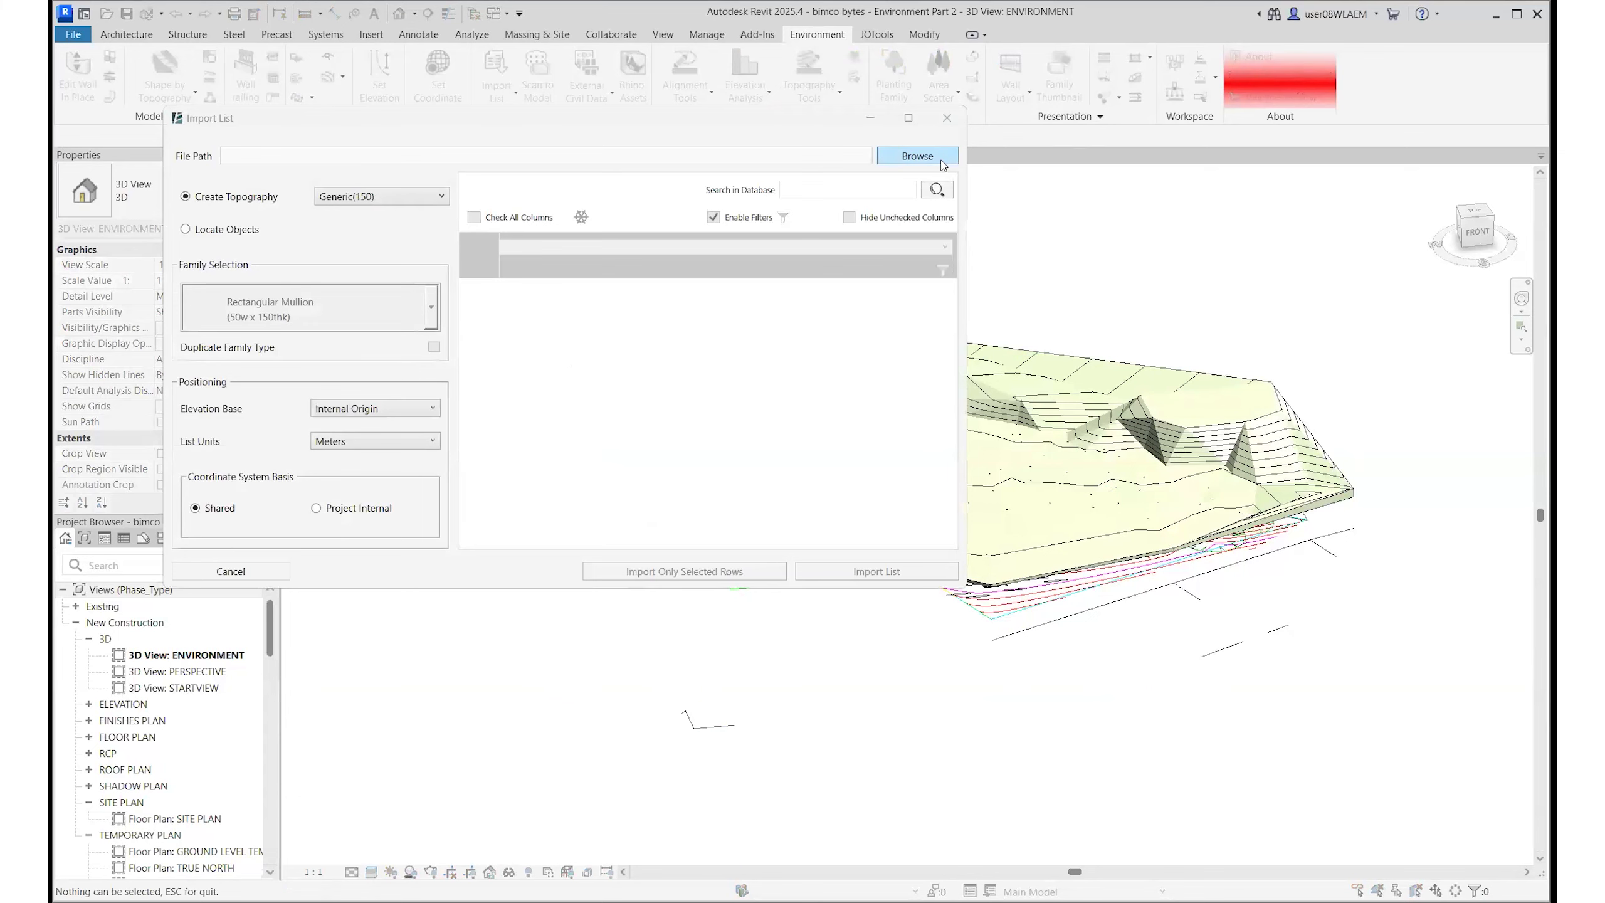
click(917, 155)
click(410, 285)
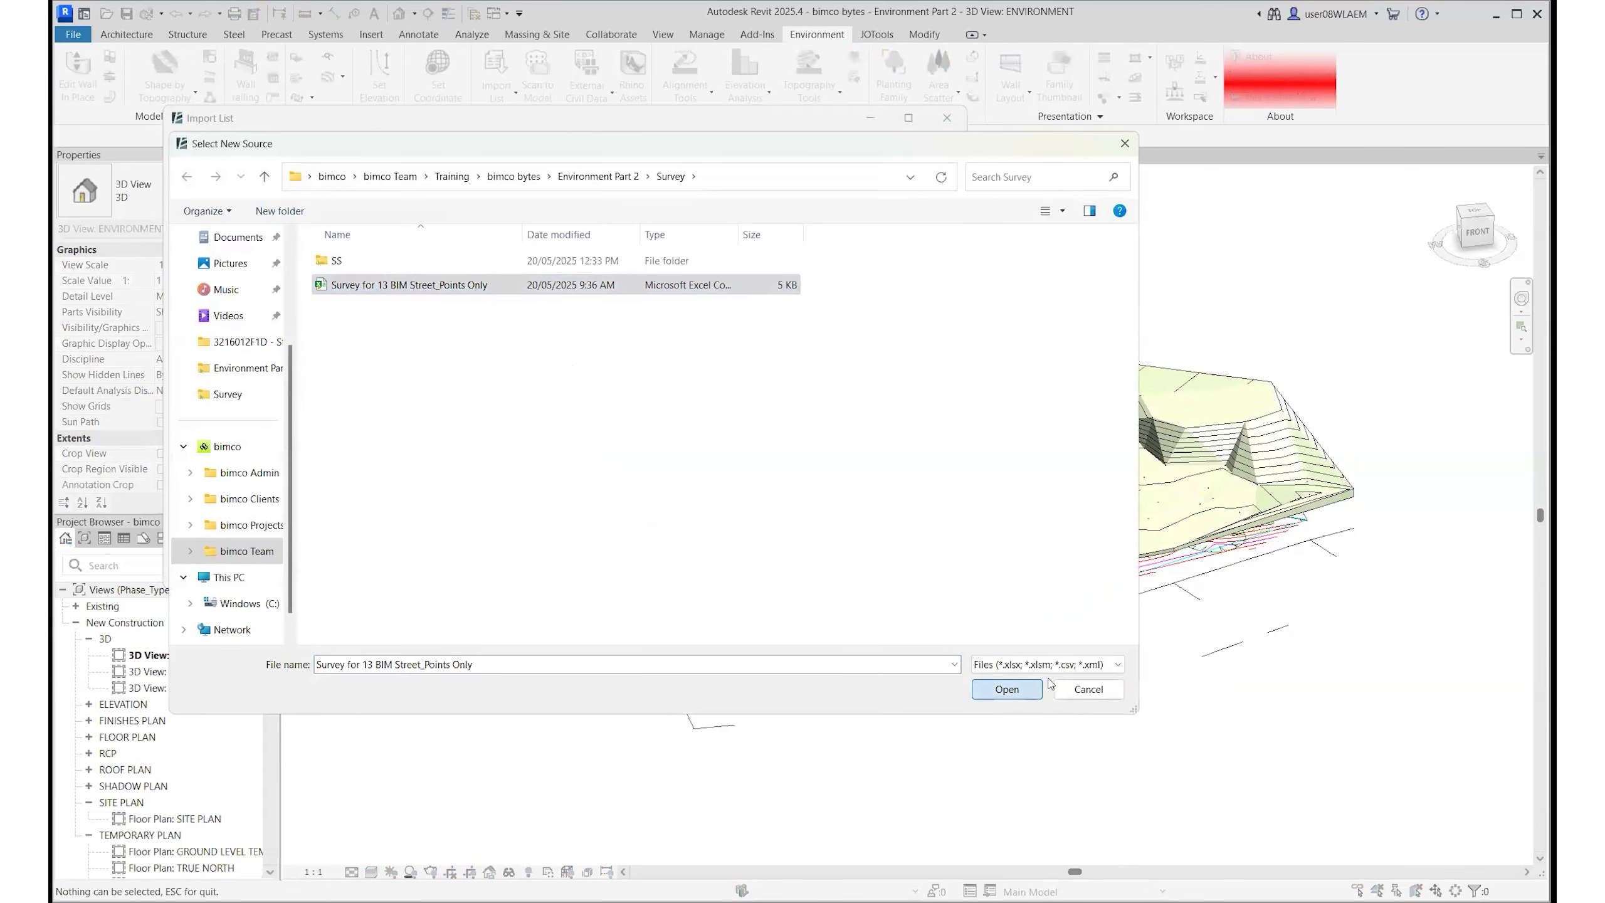
click(1036, 688)
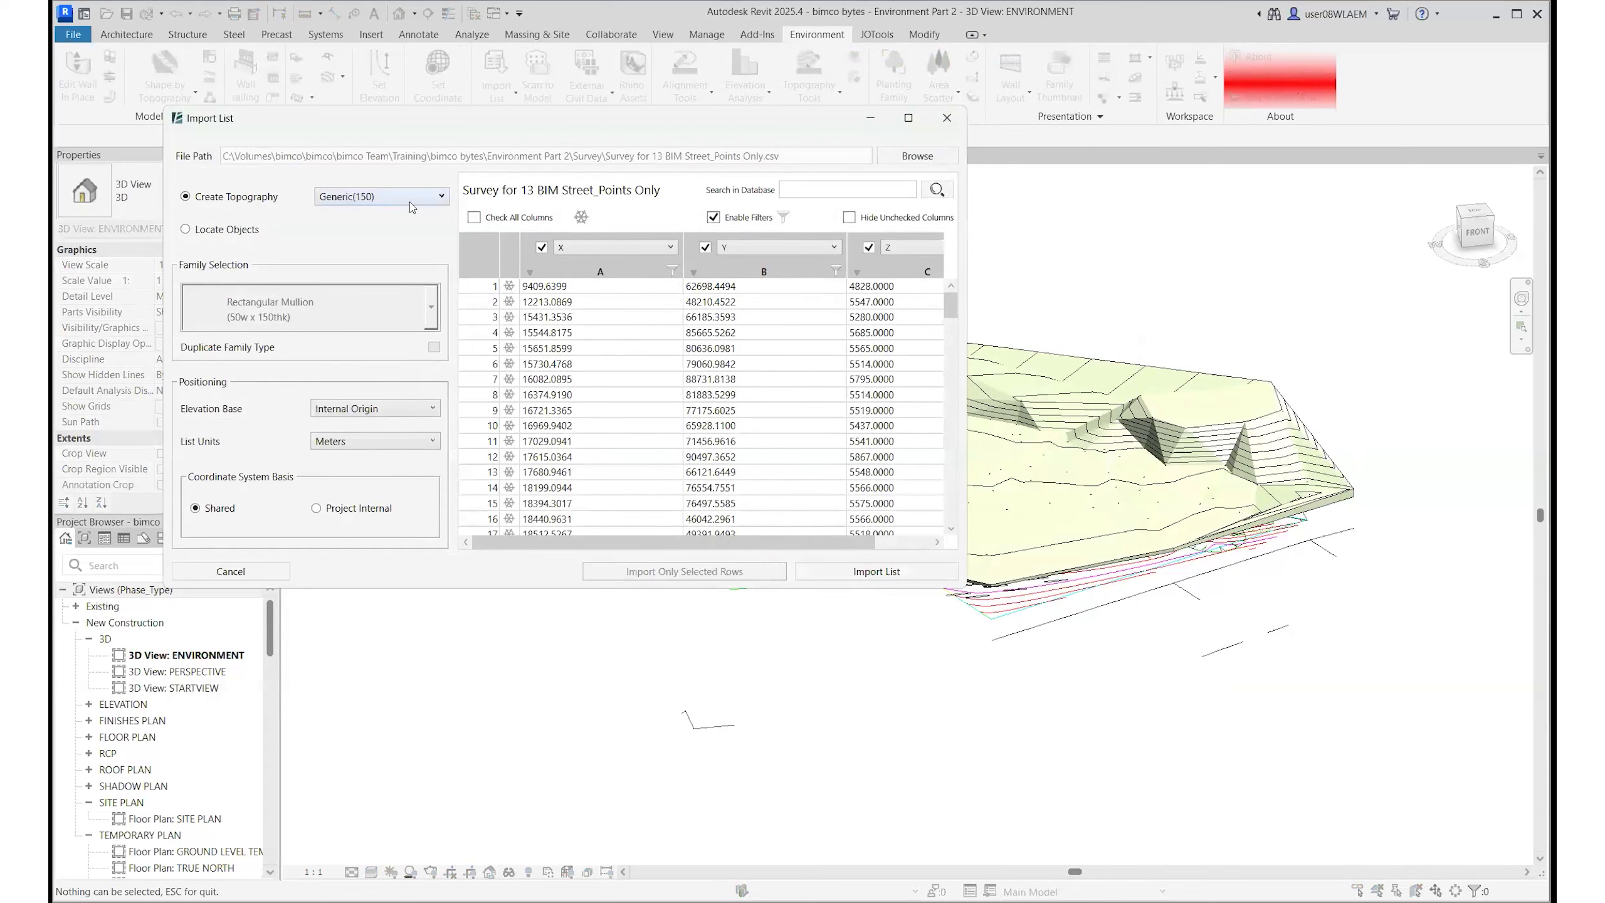
click(560, 399)
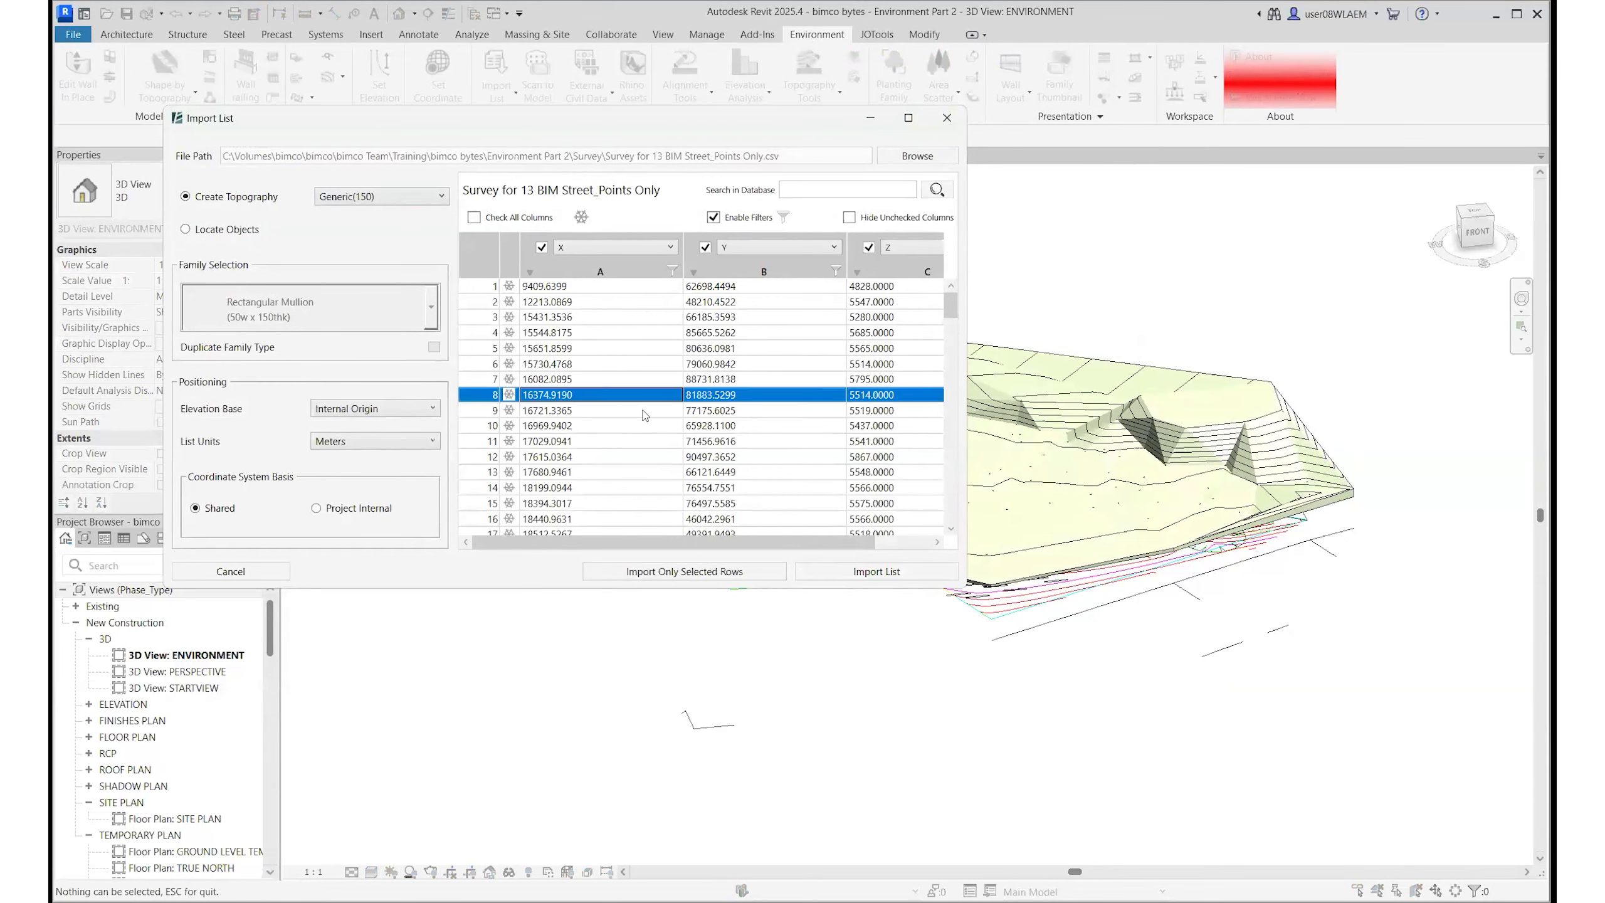
scroll(644, 415, down, 11)
shift+click(567, 472)
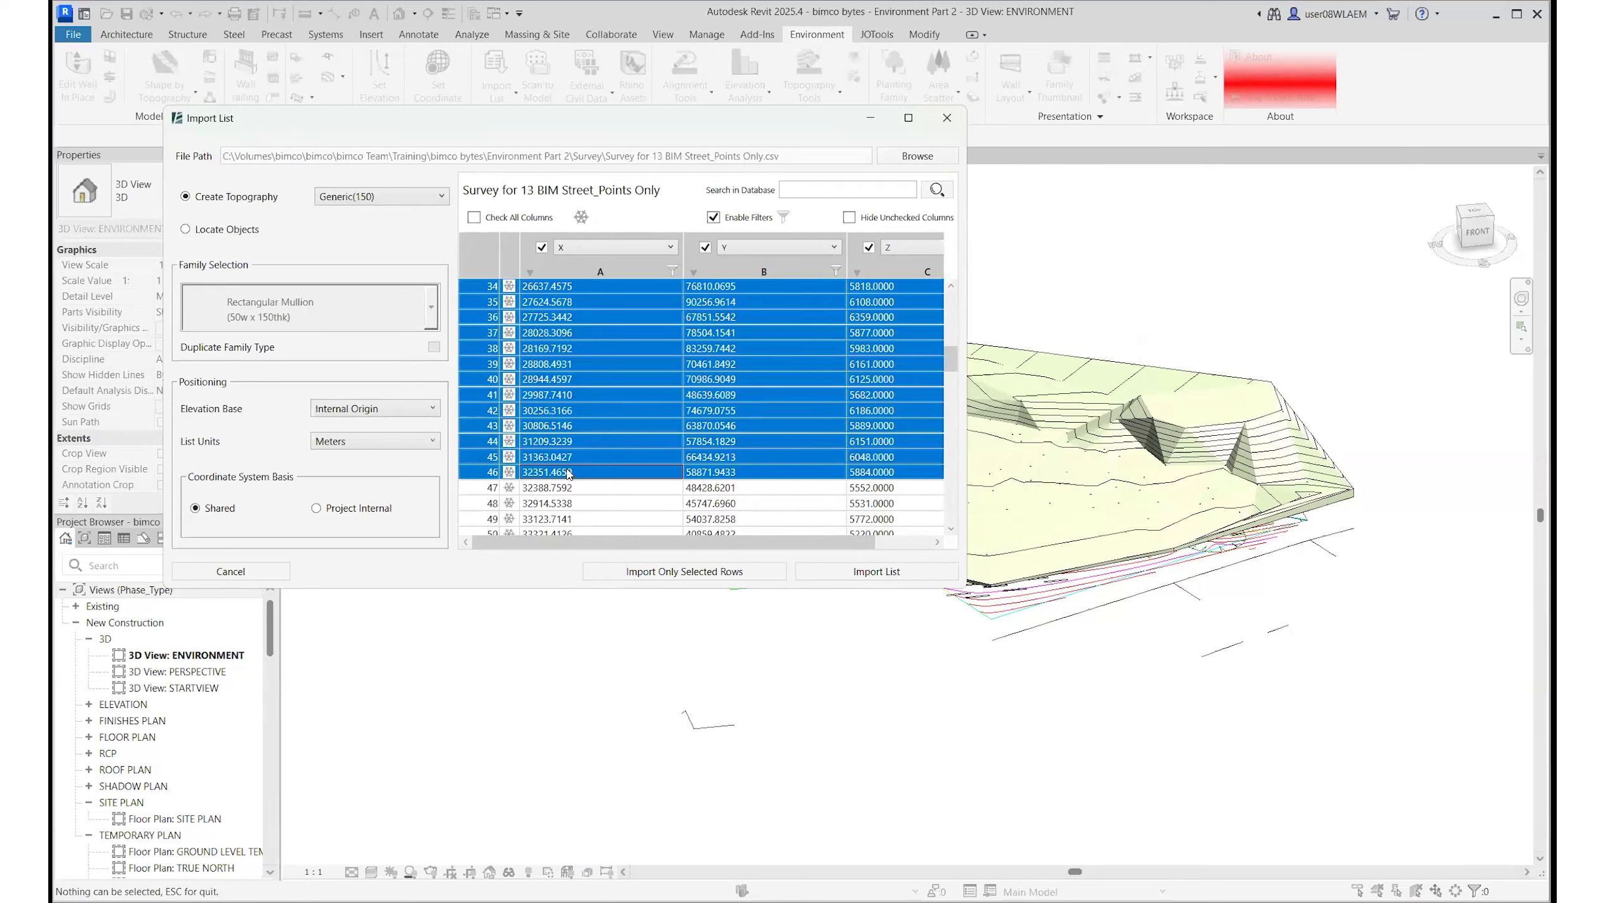
- Set the list units to Millimeters and import only rows 38 to 69 as Generic(150) topography
click(375, 441)
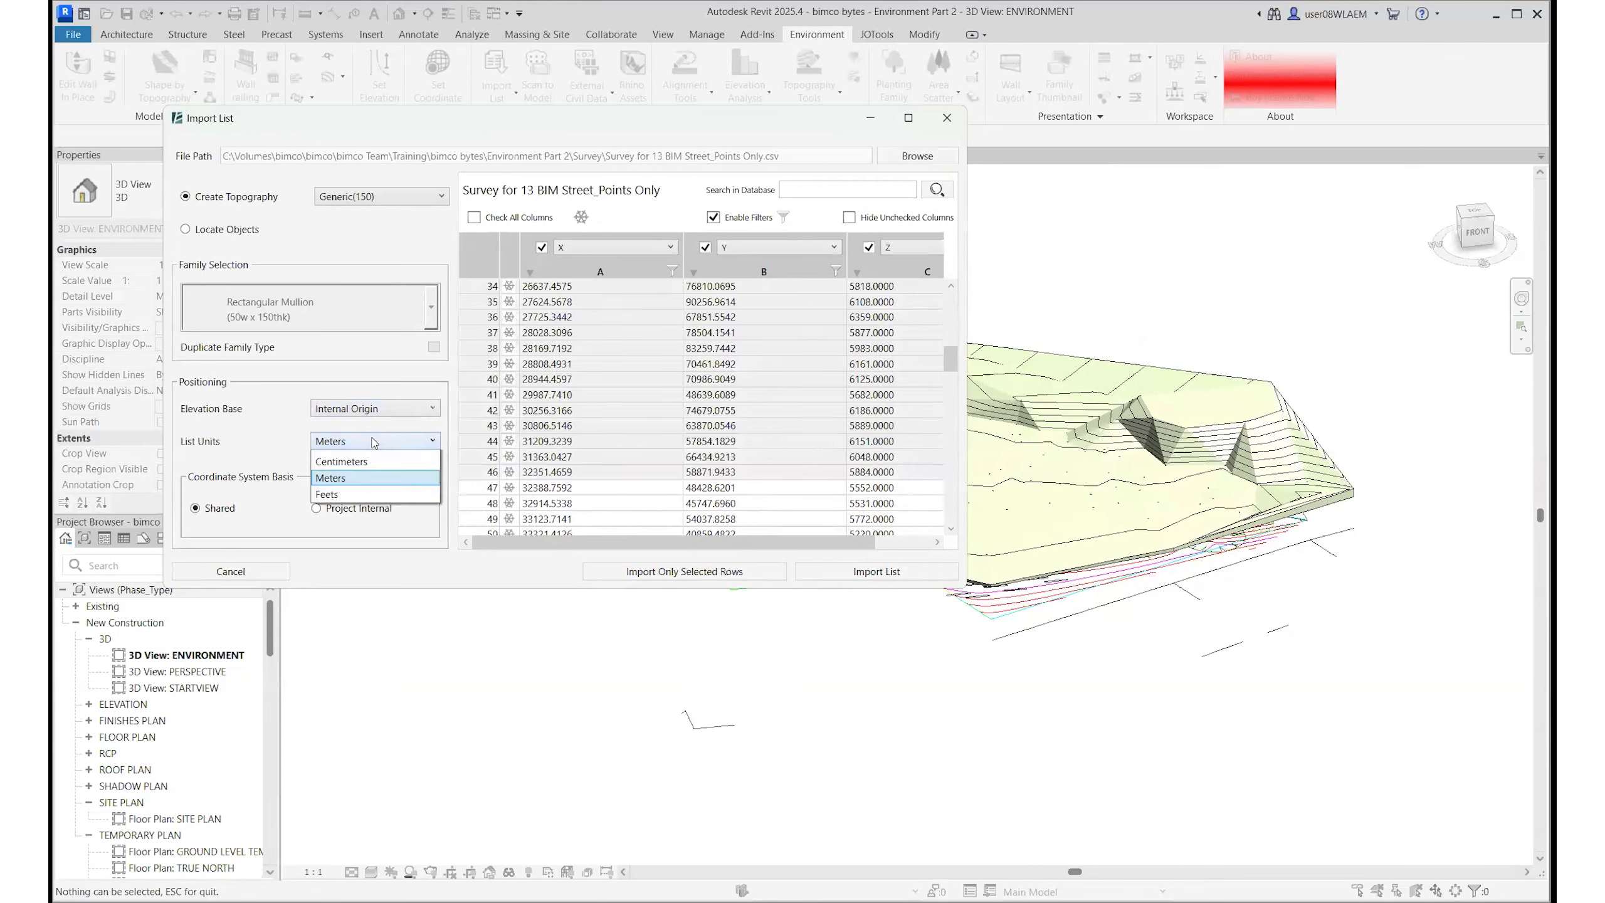
click(365, 459)
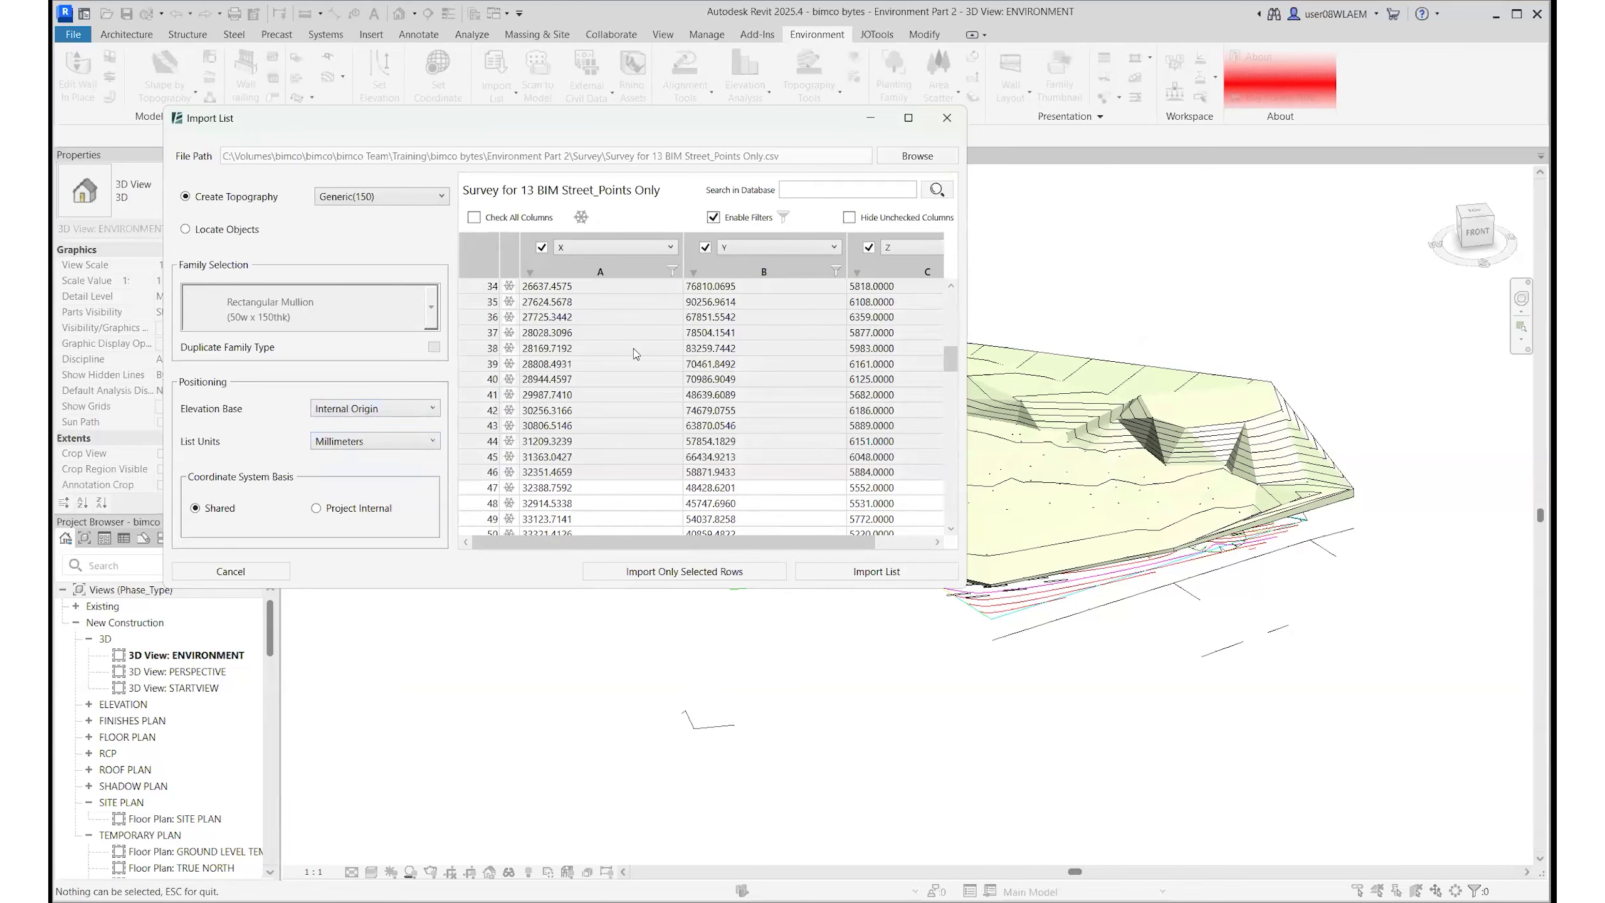
click(586, 348)
scroll(587, 348, up, 2)
scroll(586, 348, down, 10)
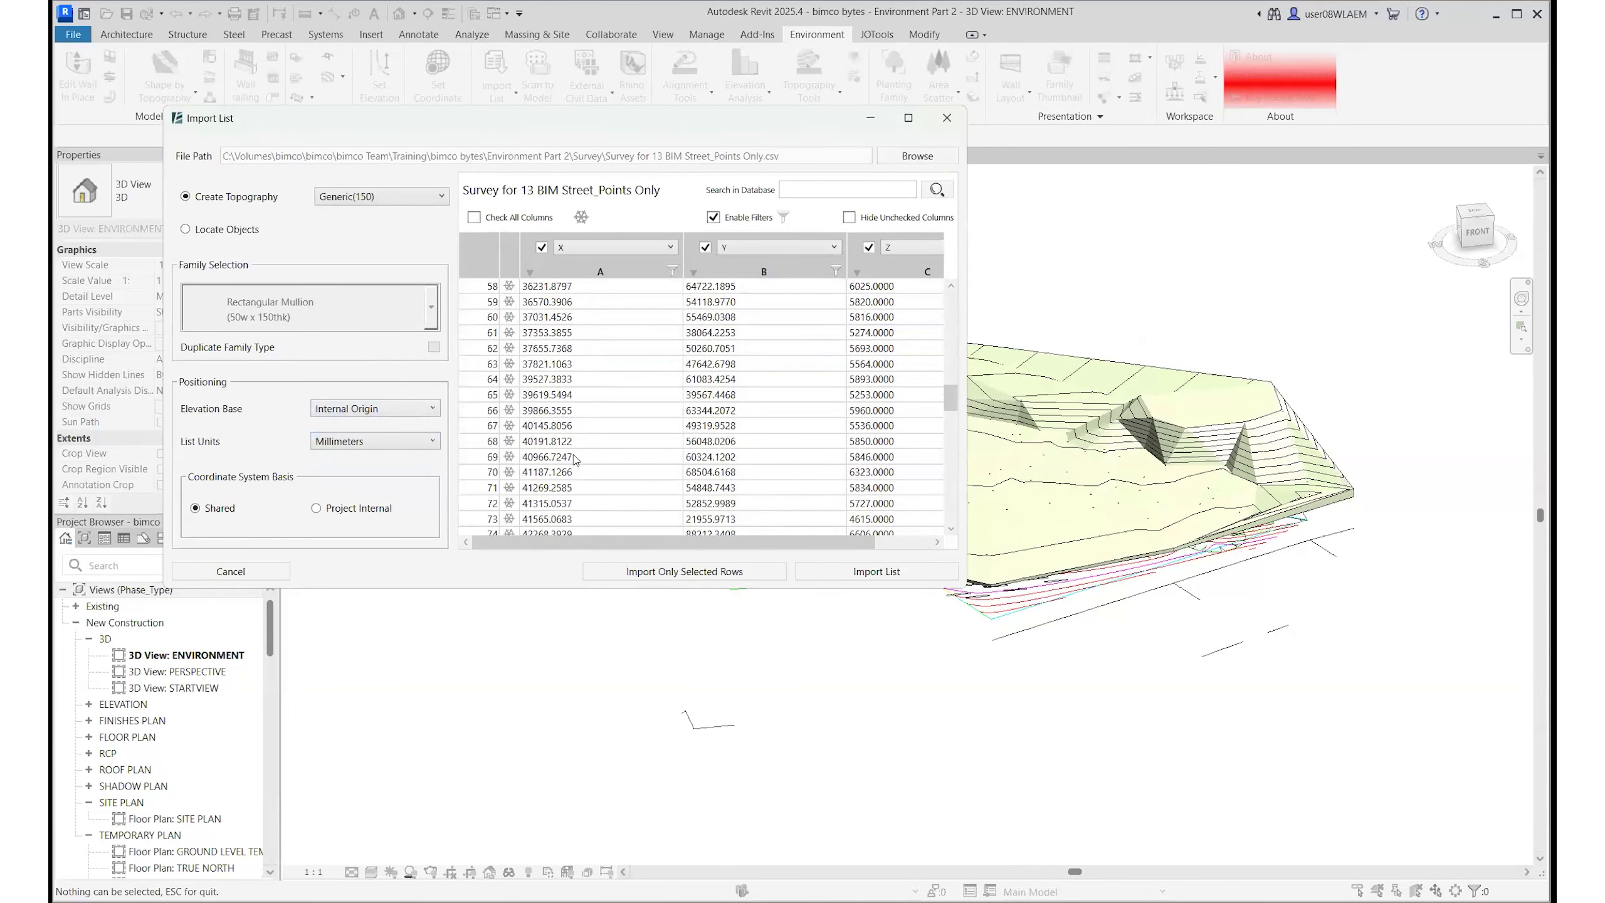
shift+click(575, 456)
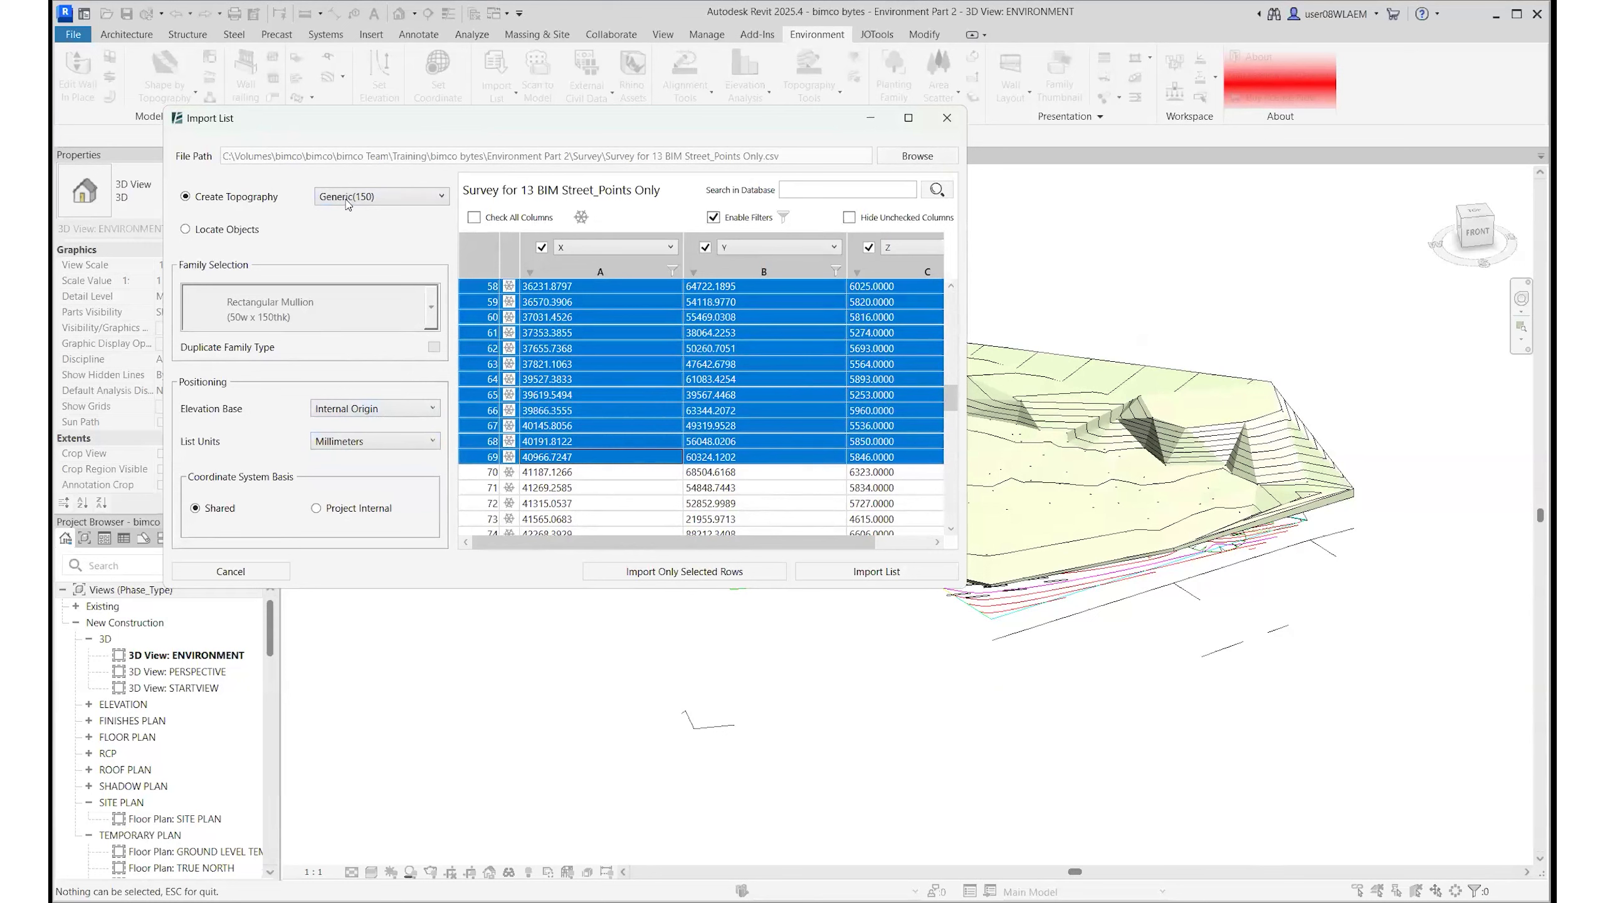
click(667, 579)
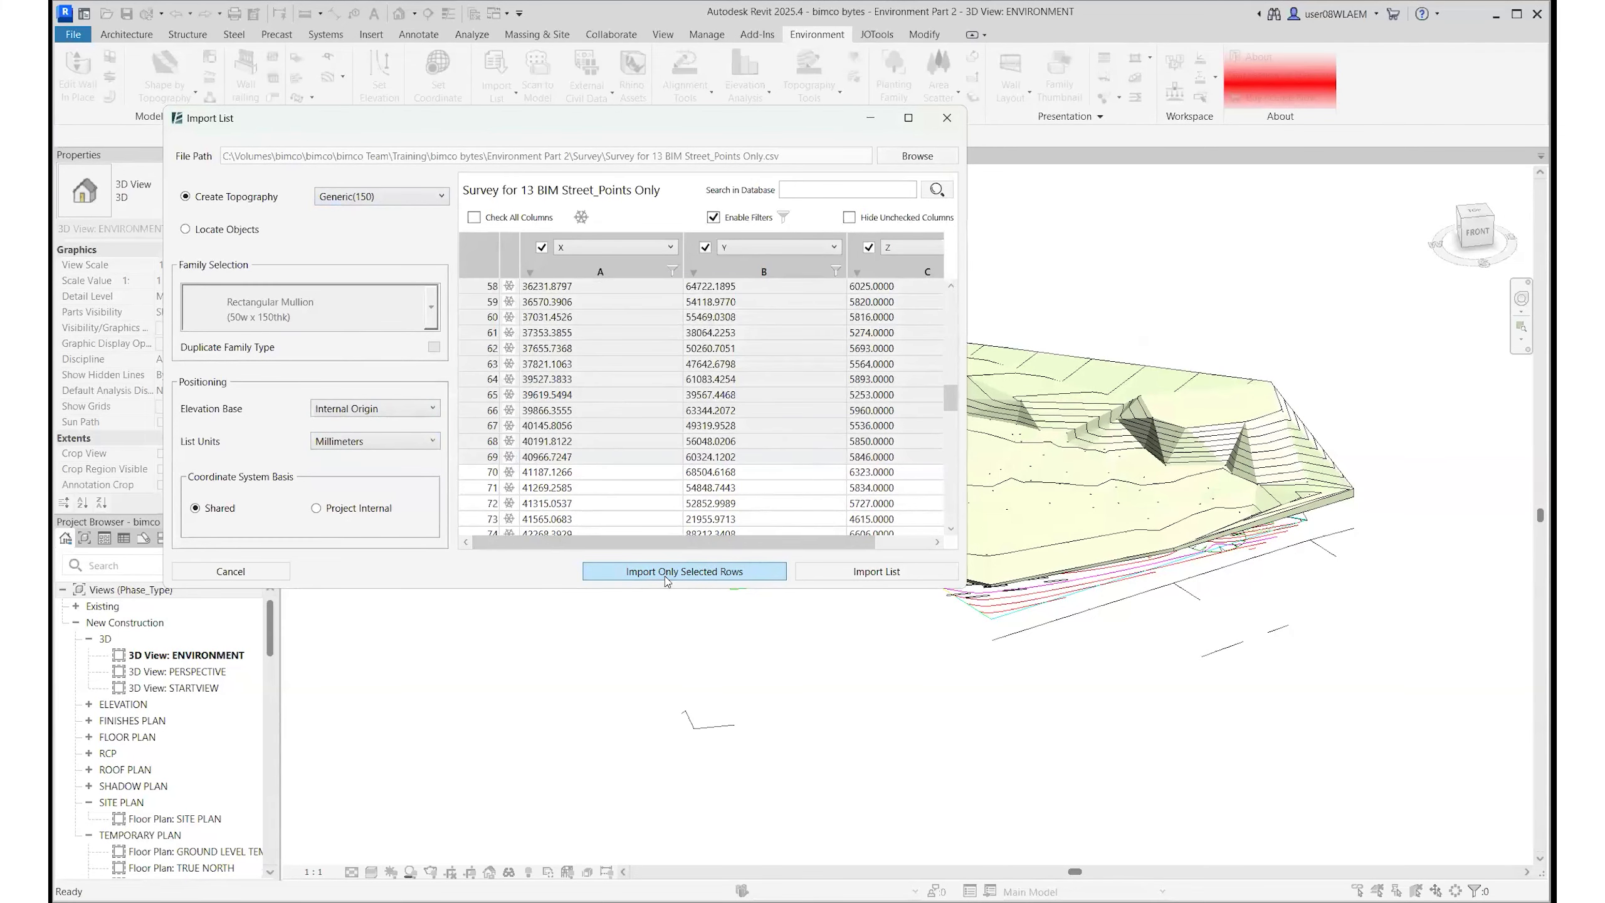
- Temporarily hide the Toposolid_Grass(300) terrain to examine the partial toposolid, and restore the hidden terrain
click(1184, 378)
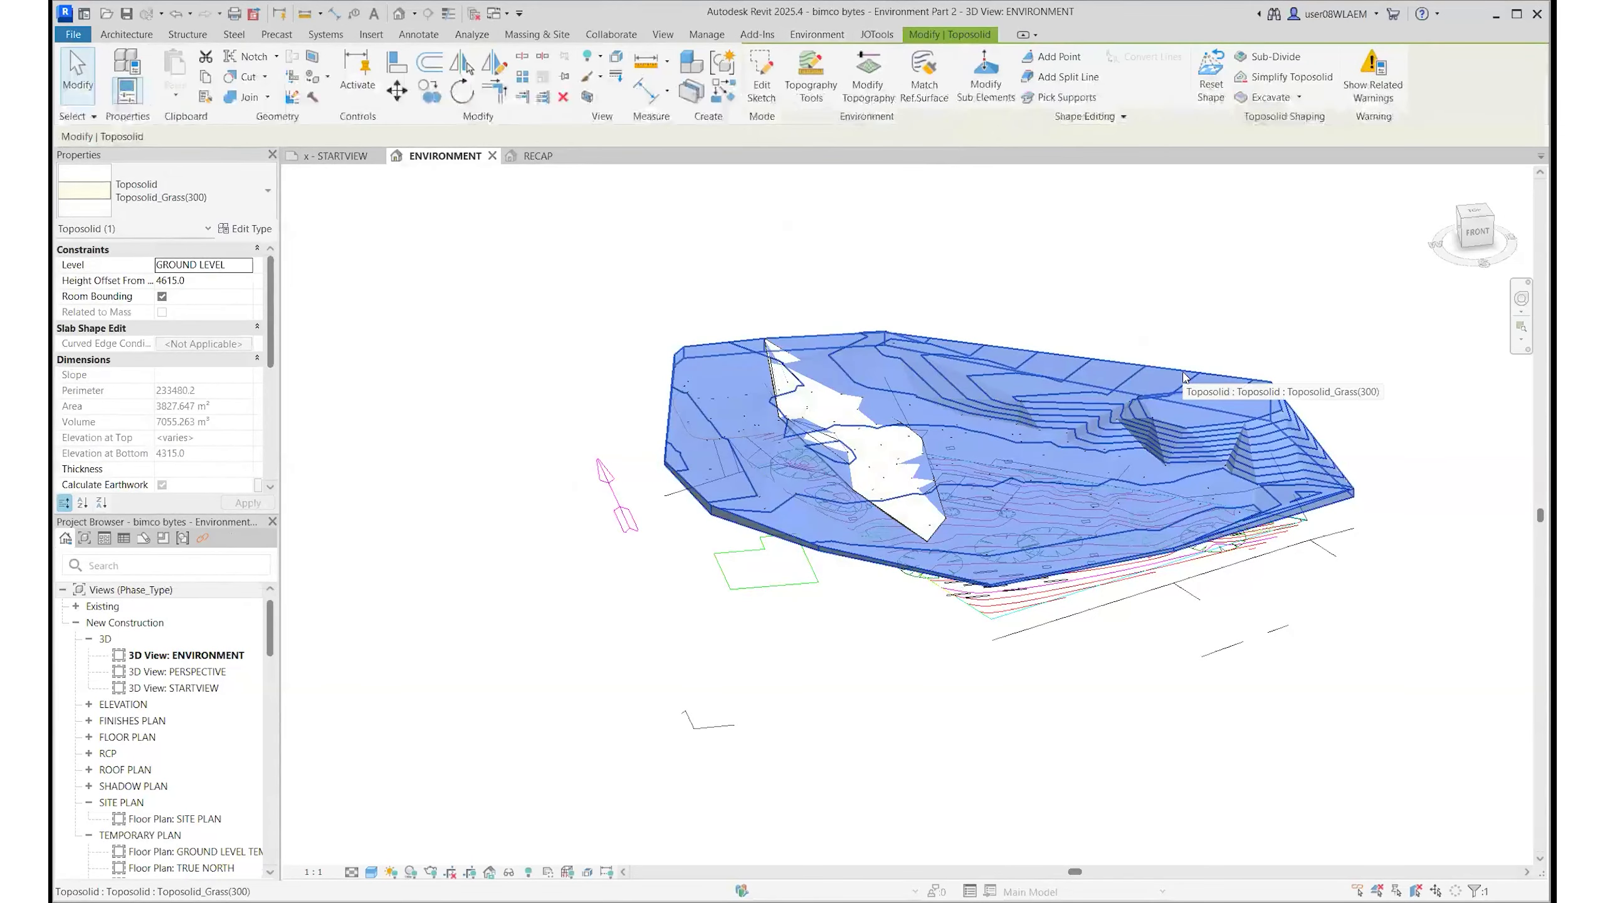
key(h)
key(h)
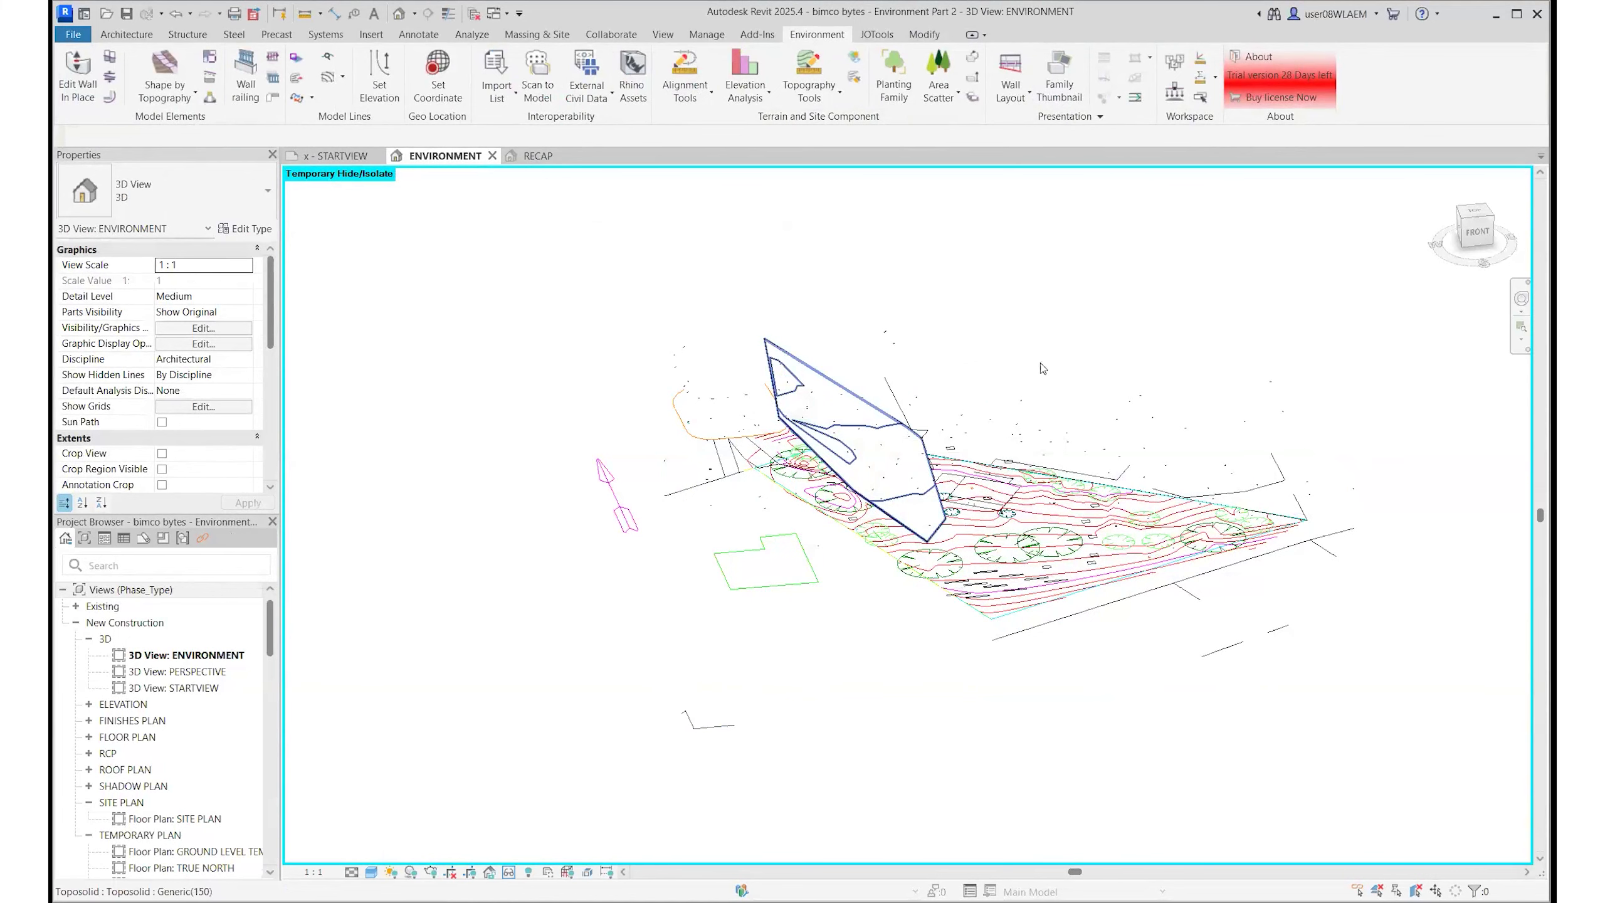
key(h)
key(r)
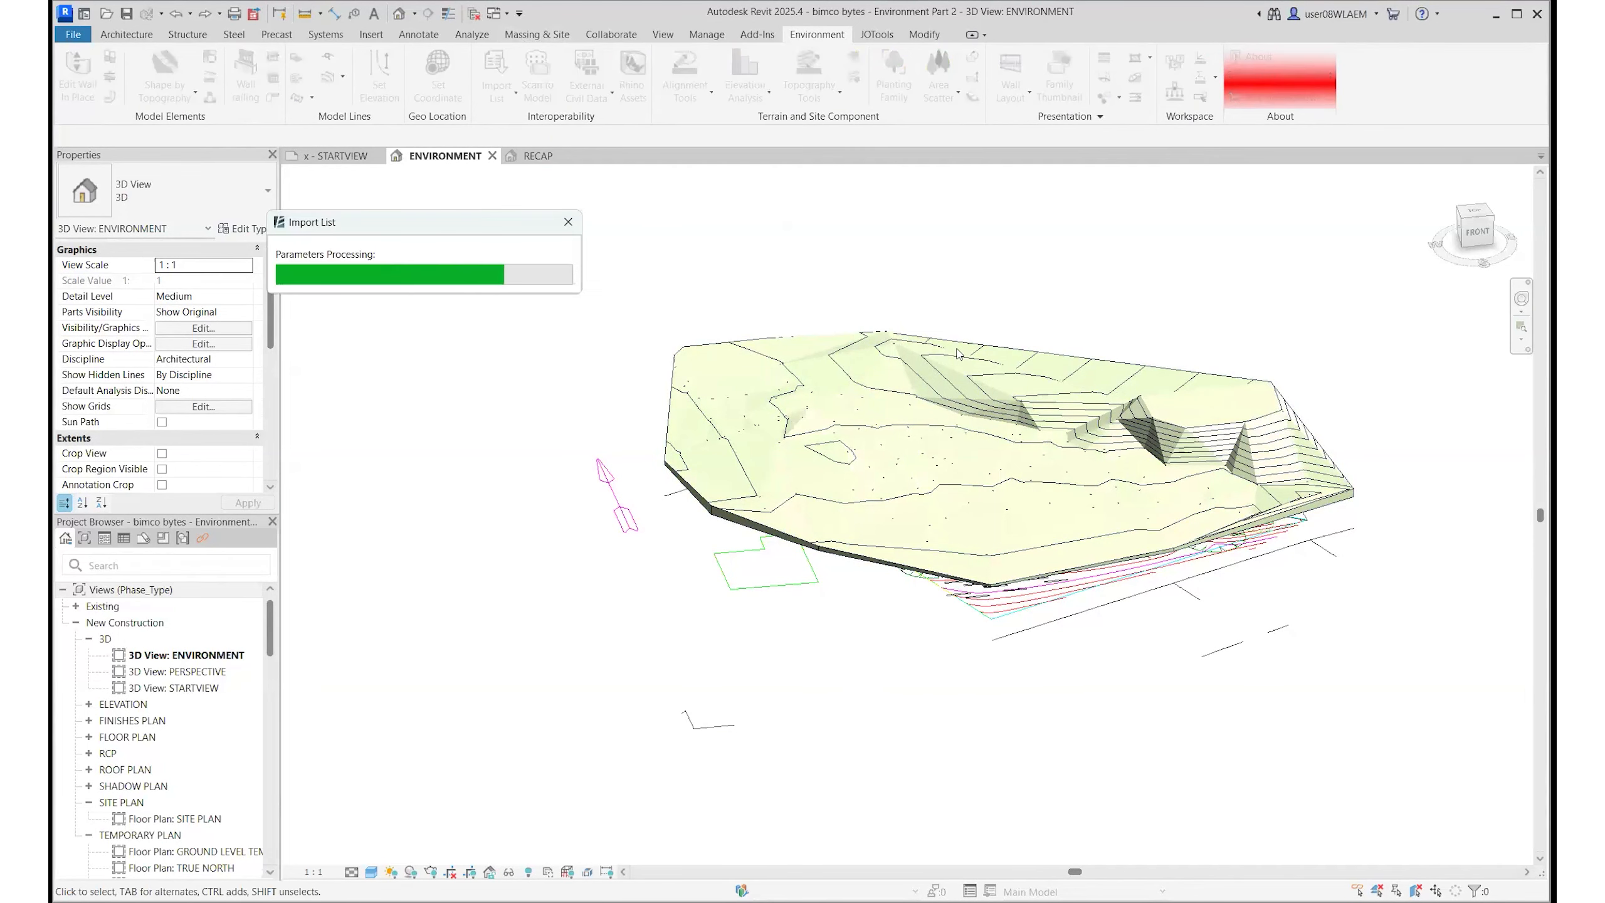
- Reload "Survey for 13 BIM Street_Points Only" in a fresh Import List for placing objects
click(941, 162)
click(426, 286)
click(1008, 689)
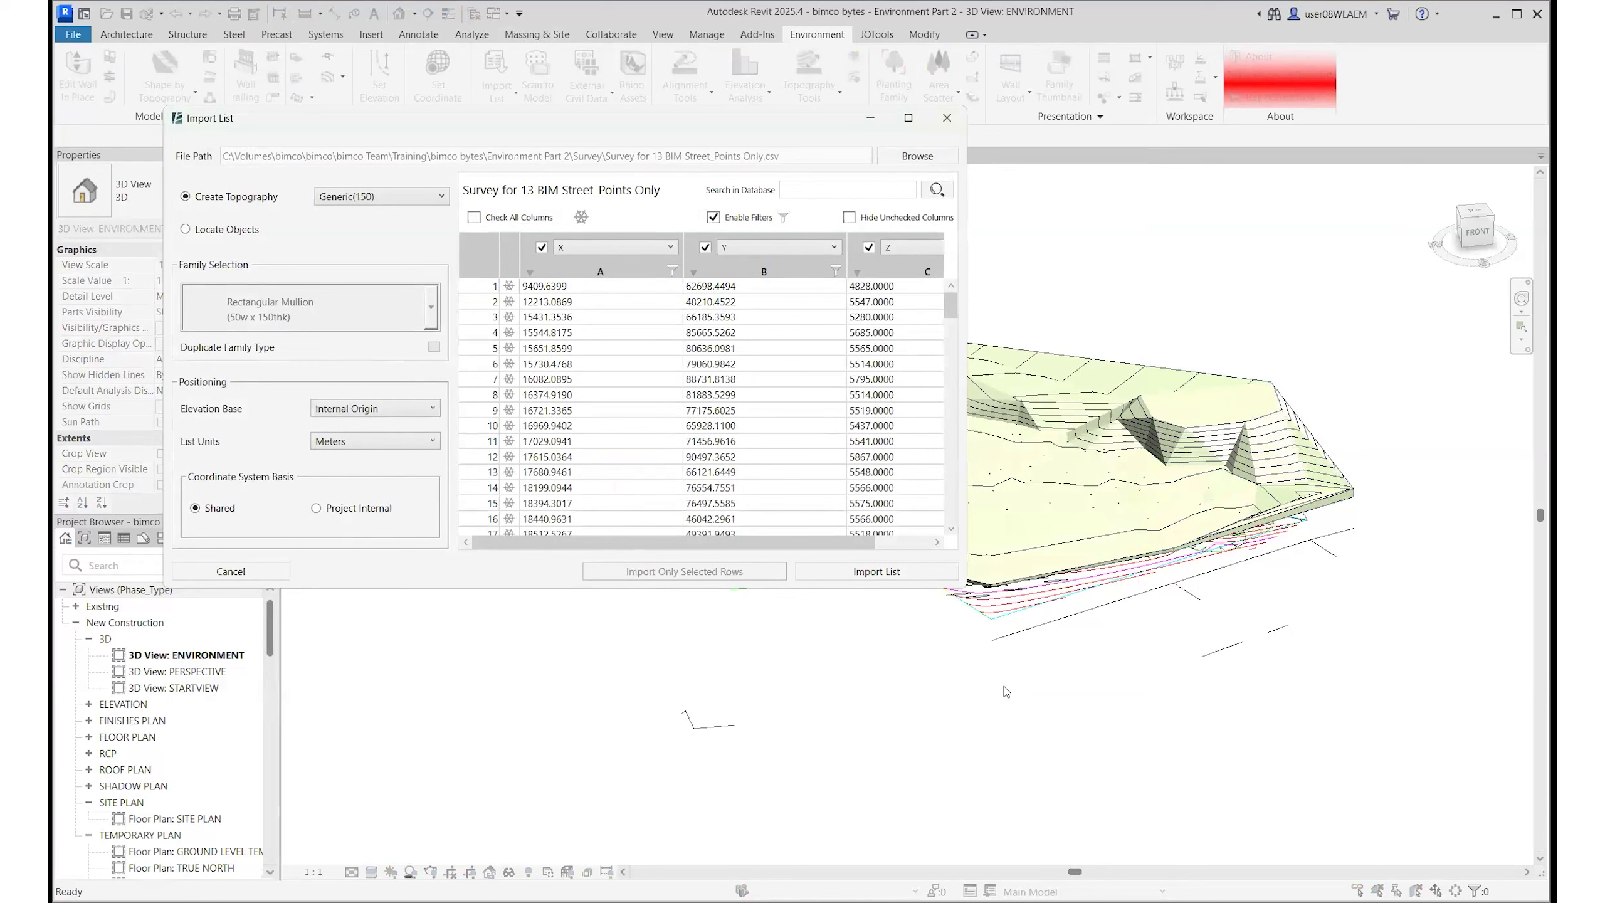
- Configure the import to locate objects using Seating_Bench (1800w) Backrest Armrest, with list units in Millimeters
click(225, 230)
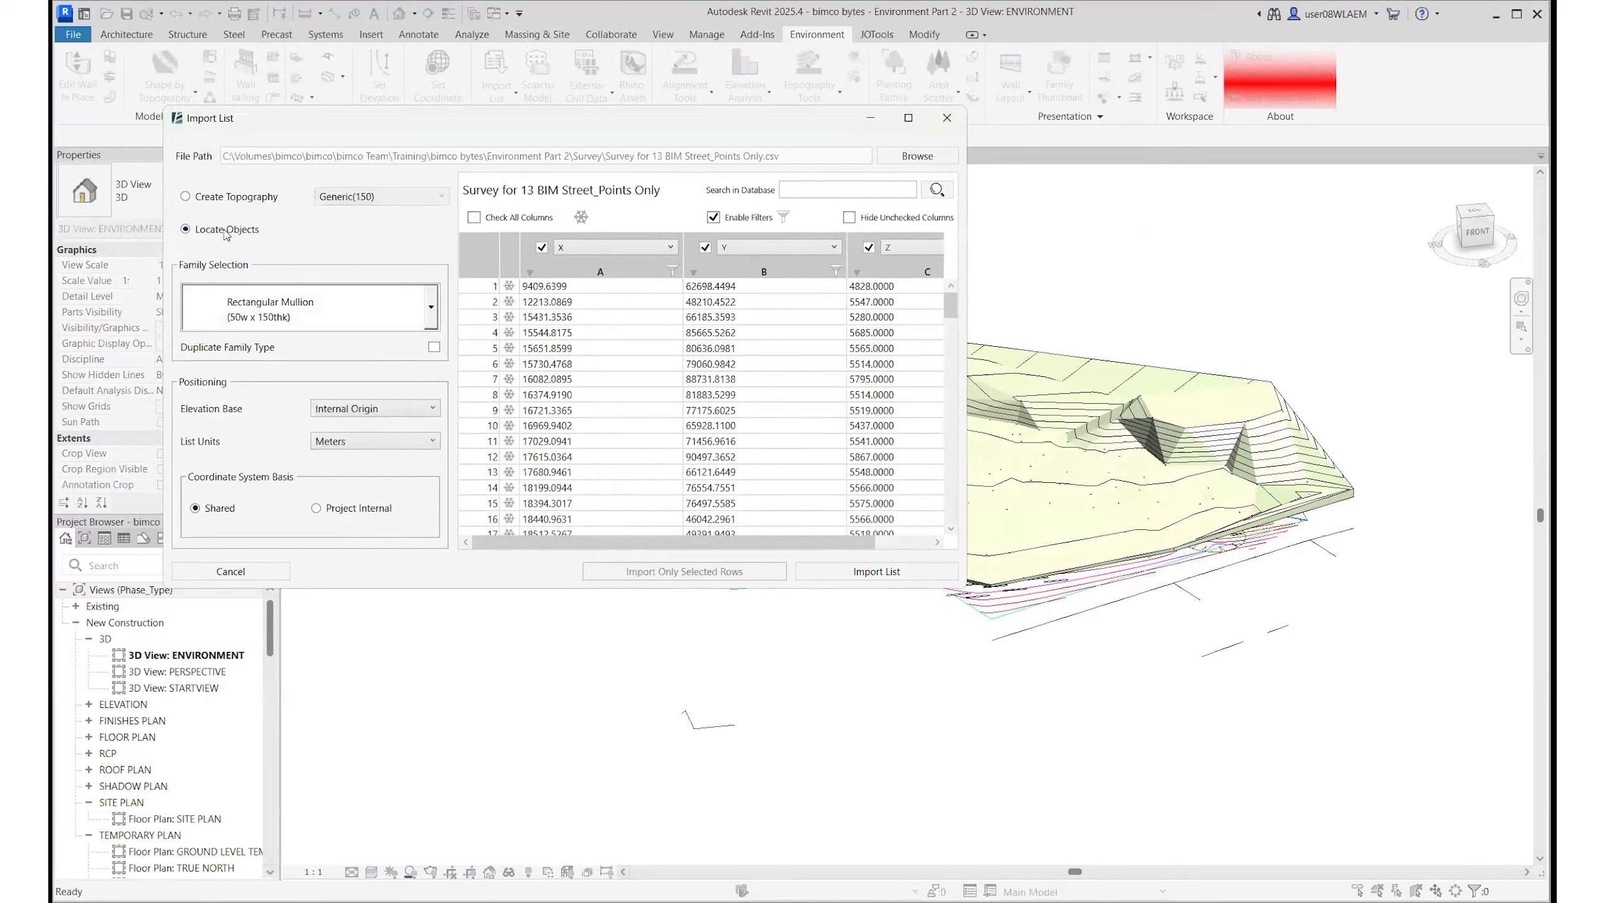
click(430, 328)
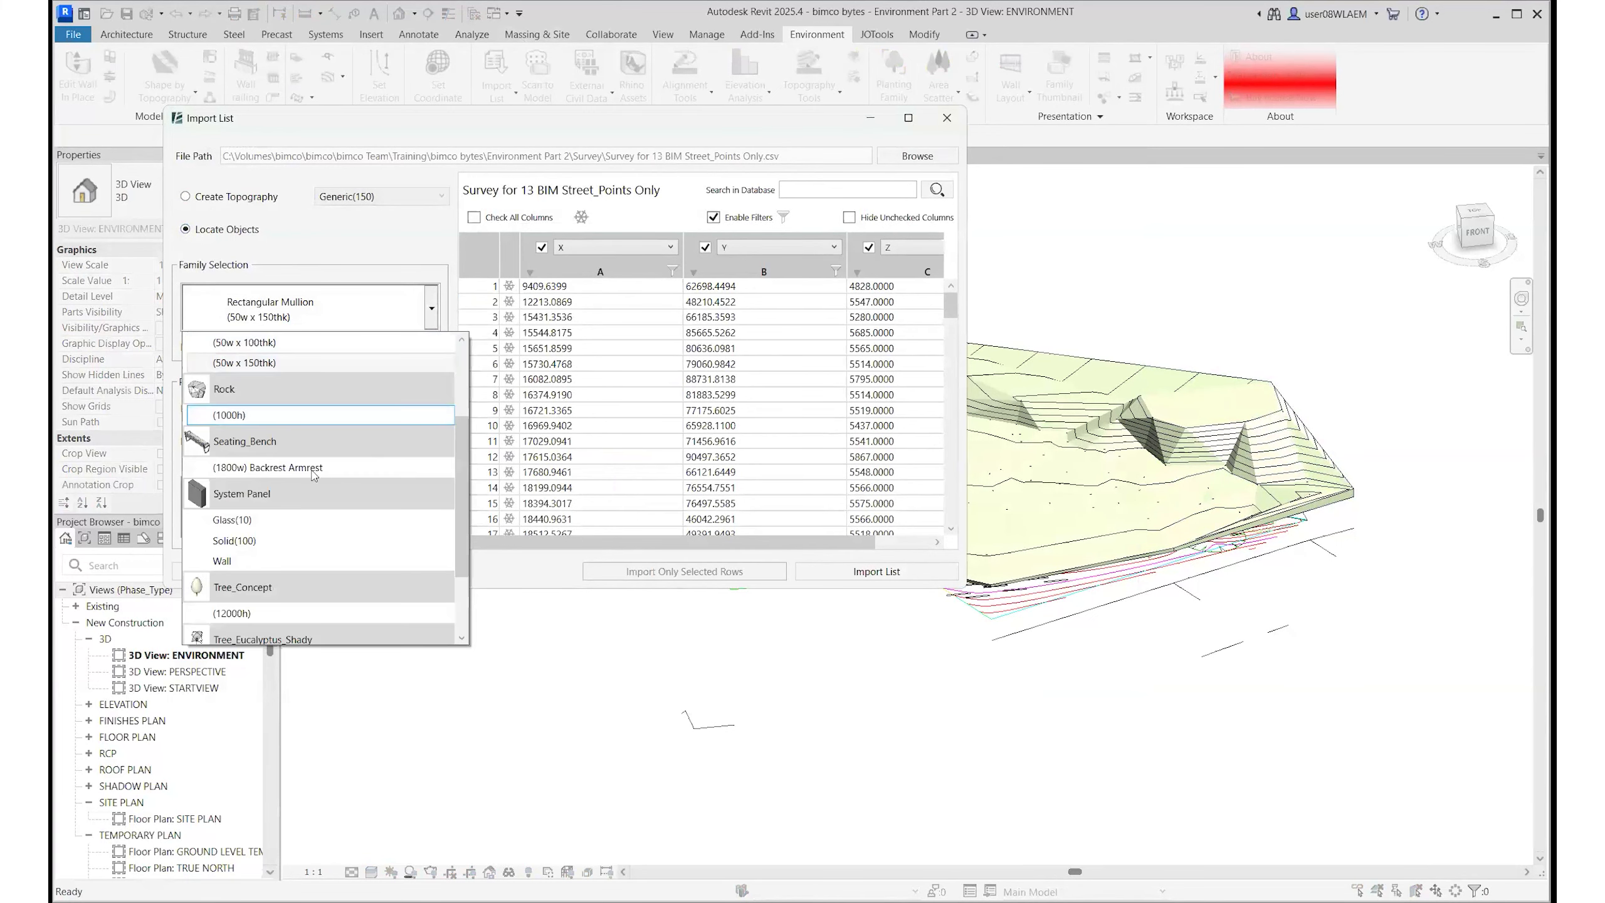
click(238, 467)
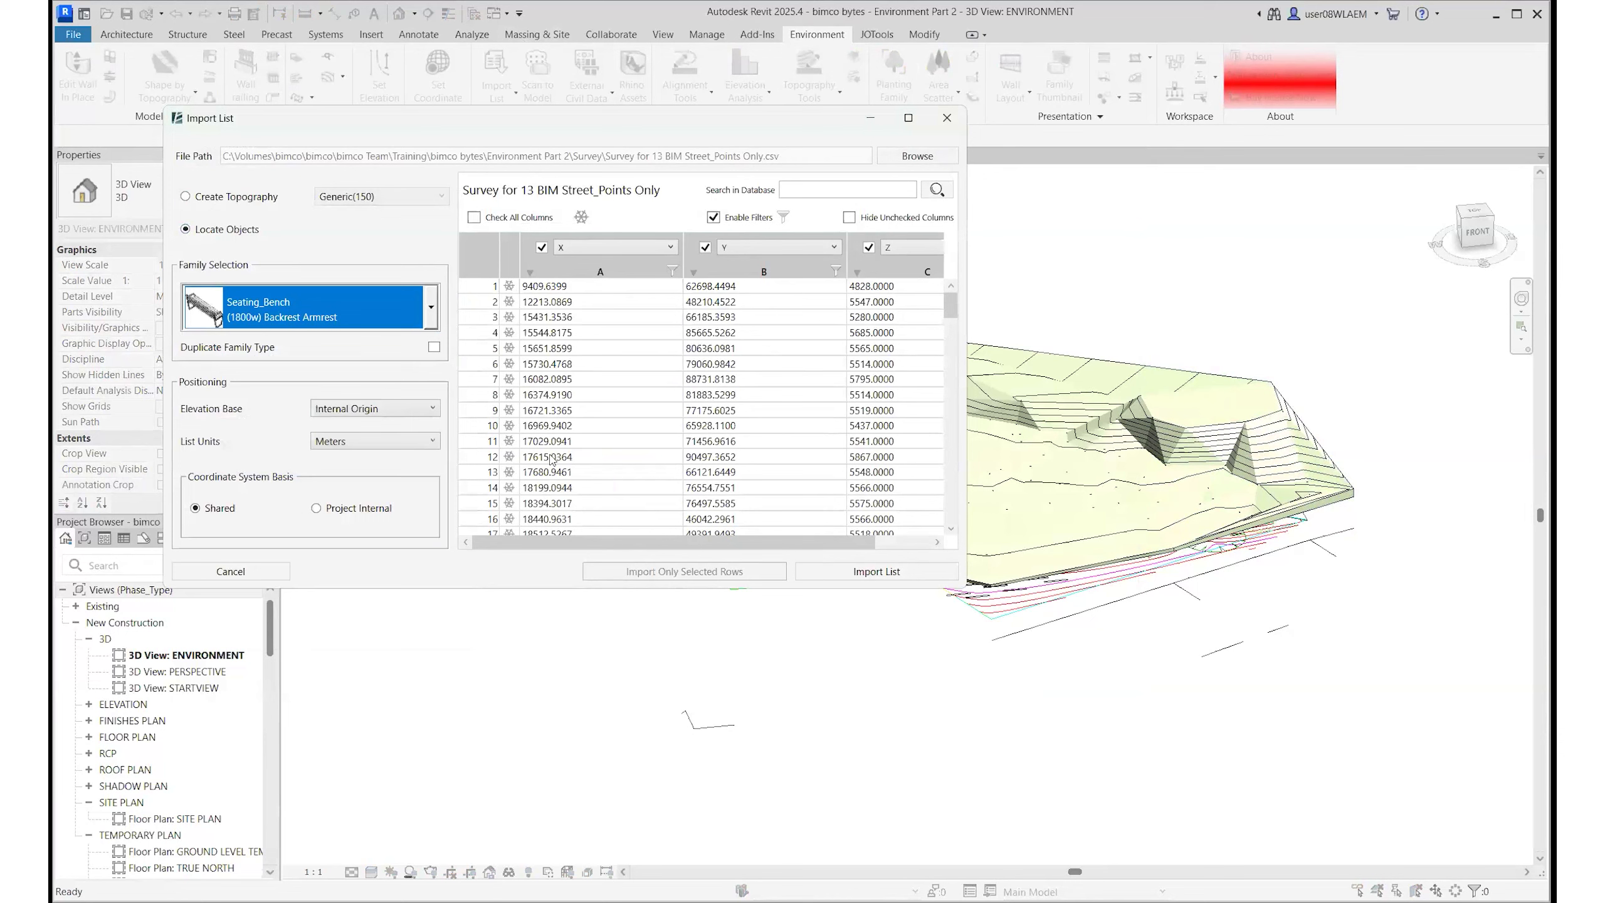
click(408, 441)
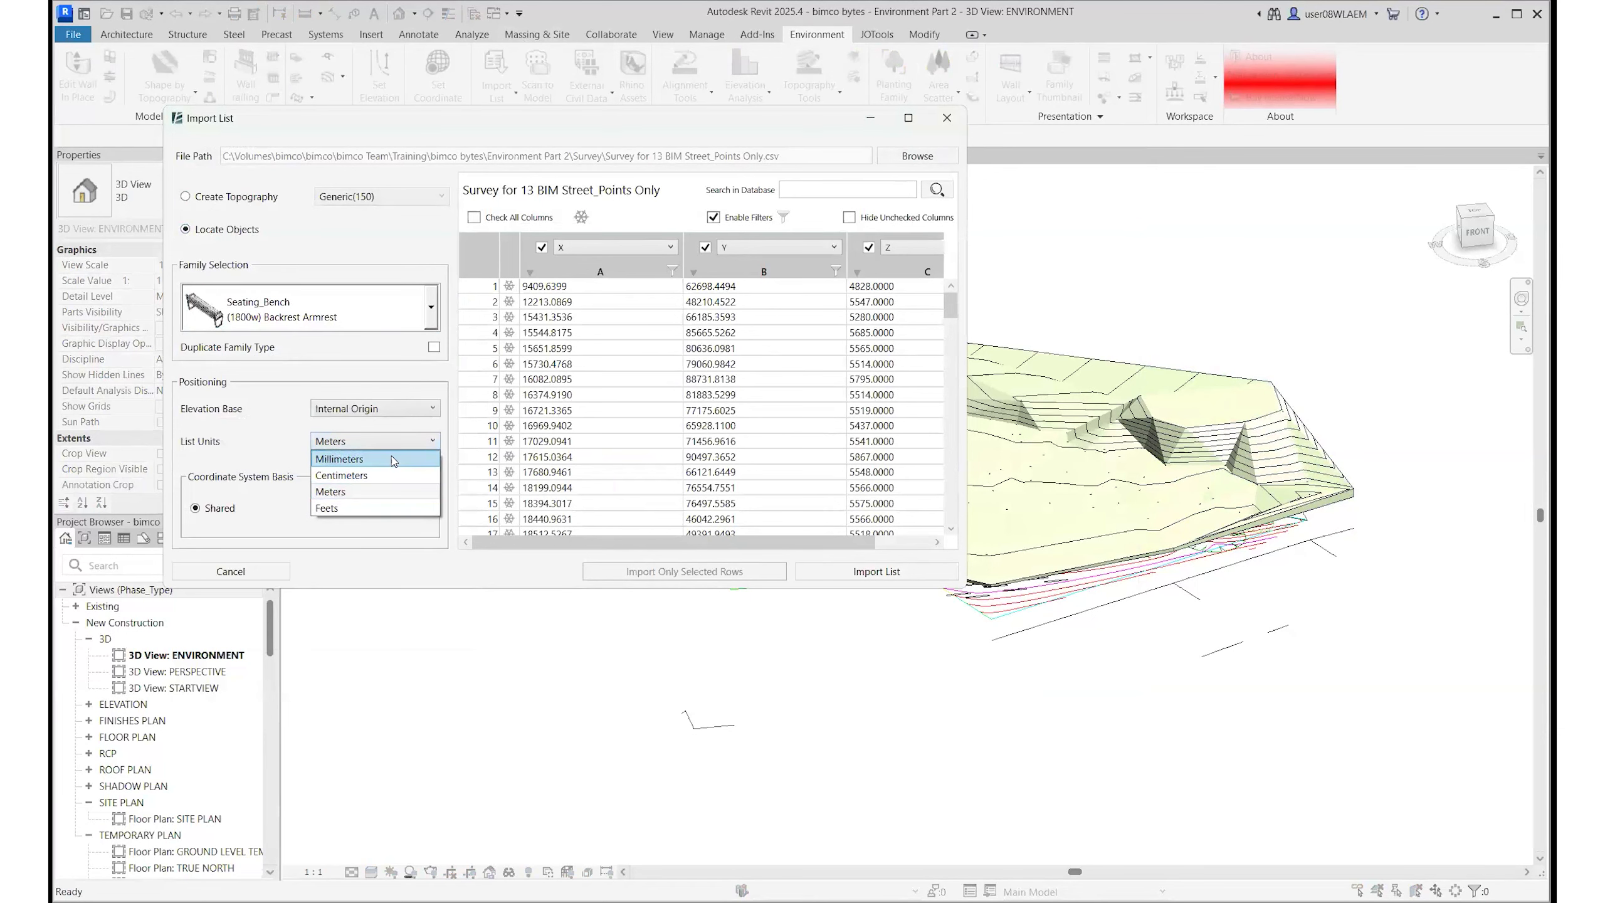
click(379, 457)
- Import only rows 8 to 59 to place benches at those survey points, and inspect them on the terrain
scroll(626, 425, down, 1)
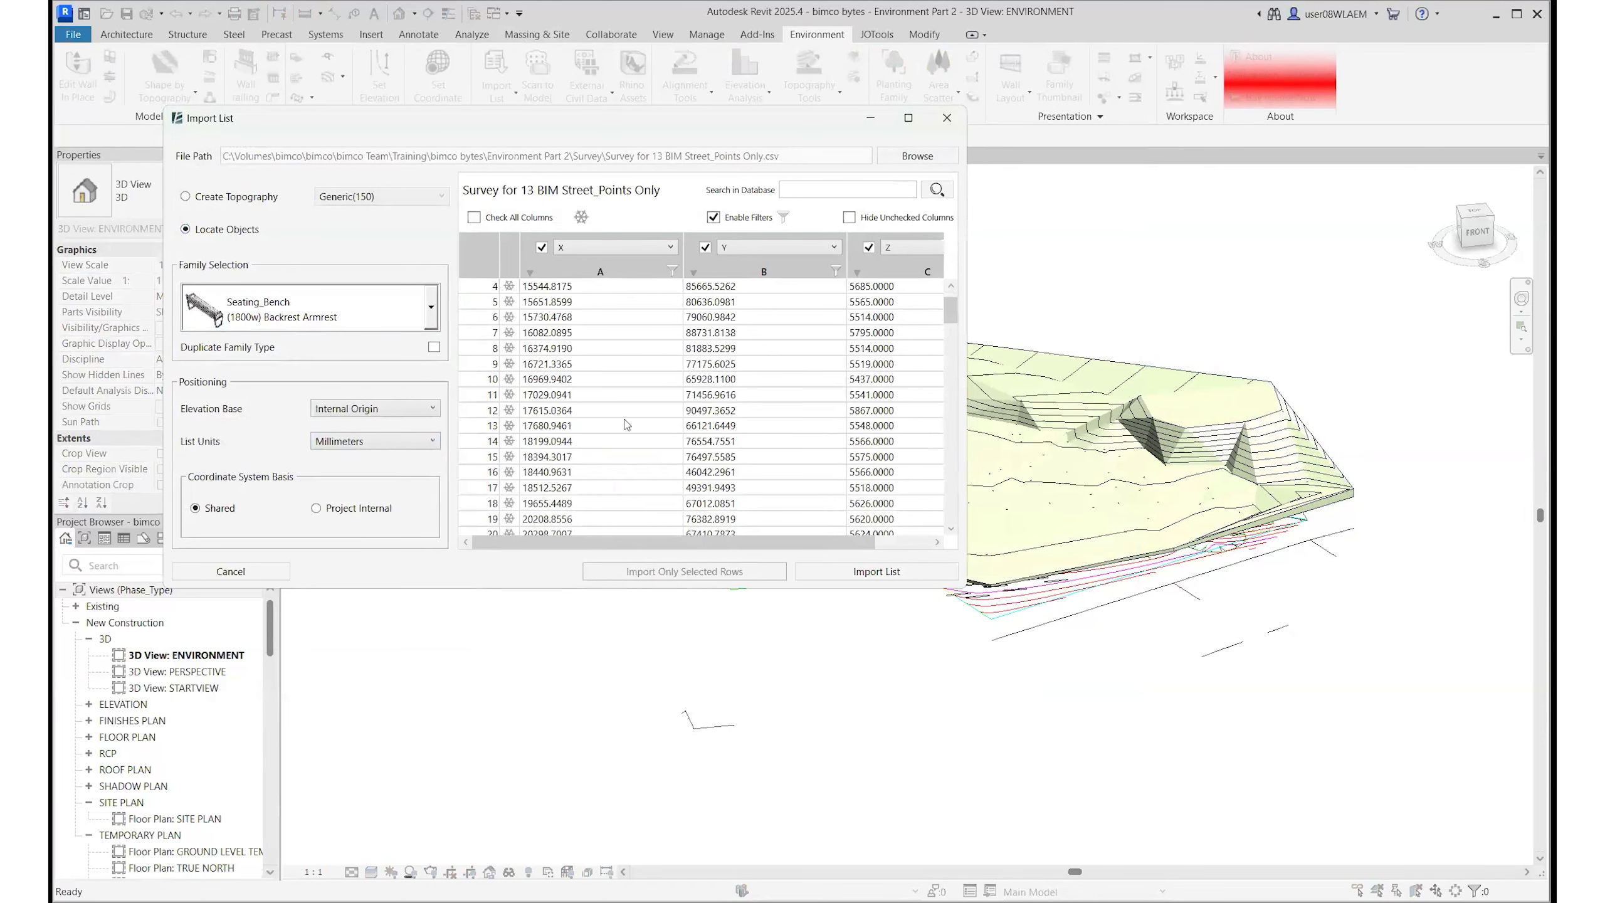
click(597, 348)
scroll(597, 354, down, 14)
shift+click(601, 488)
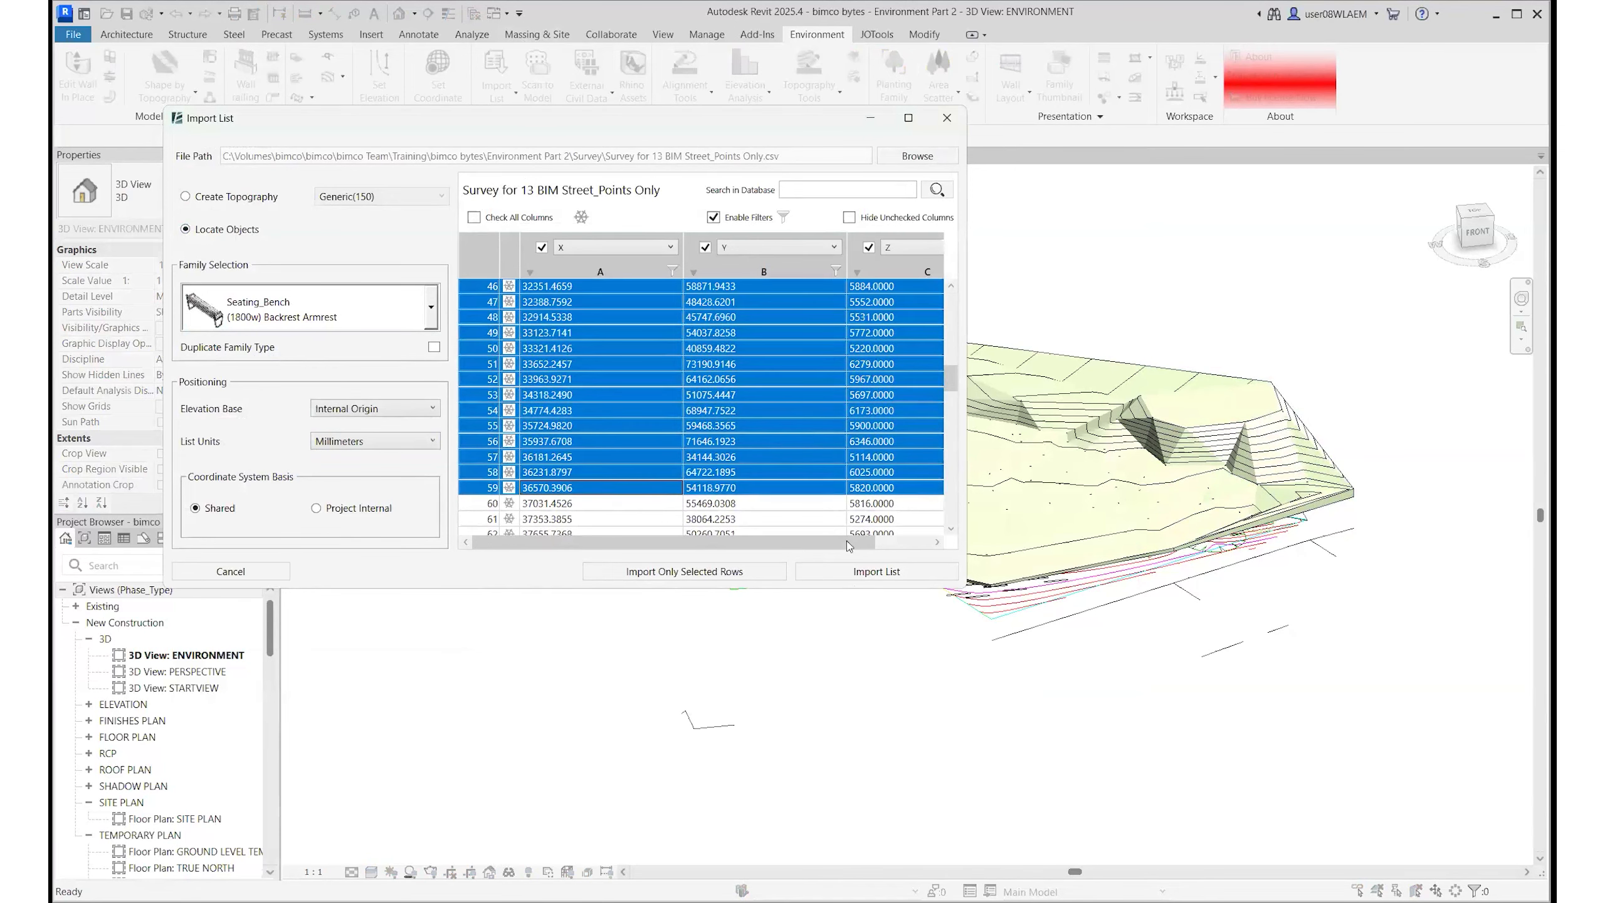
click(710, 572)
scroll(938, 508, up, 6)
scroll(939, 508, up, 6)
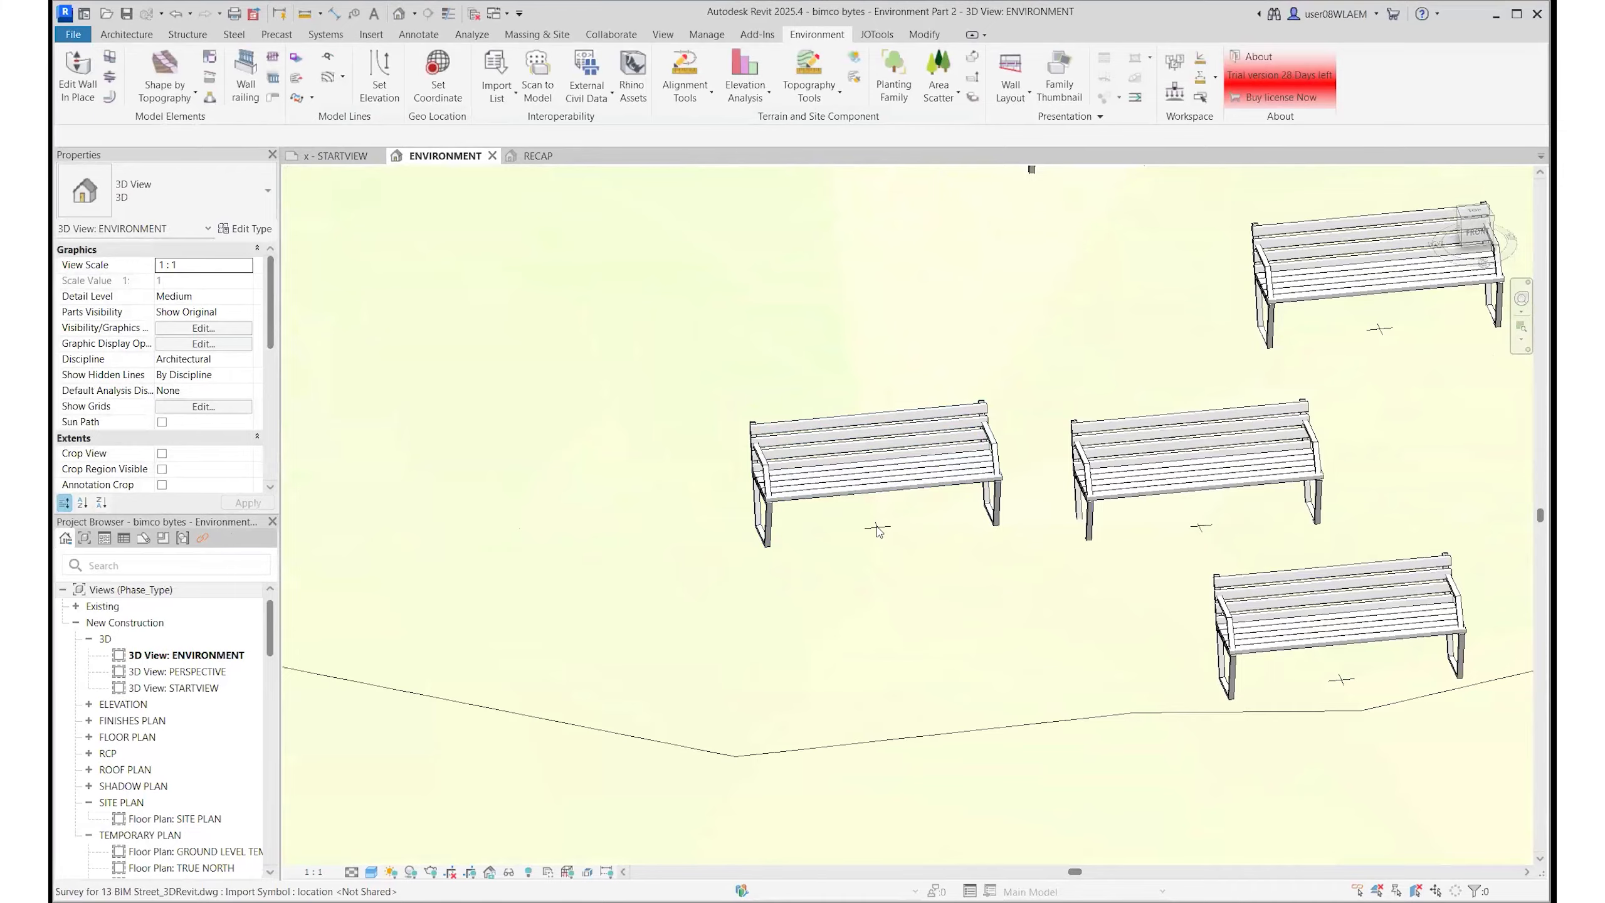
scroll(888, 535, down, 8)
scroll(863, 638, down, 3)
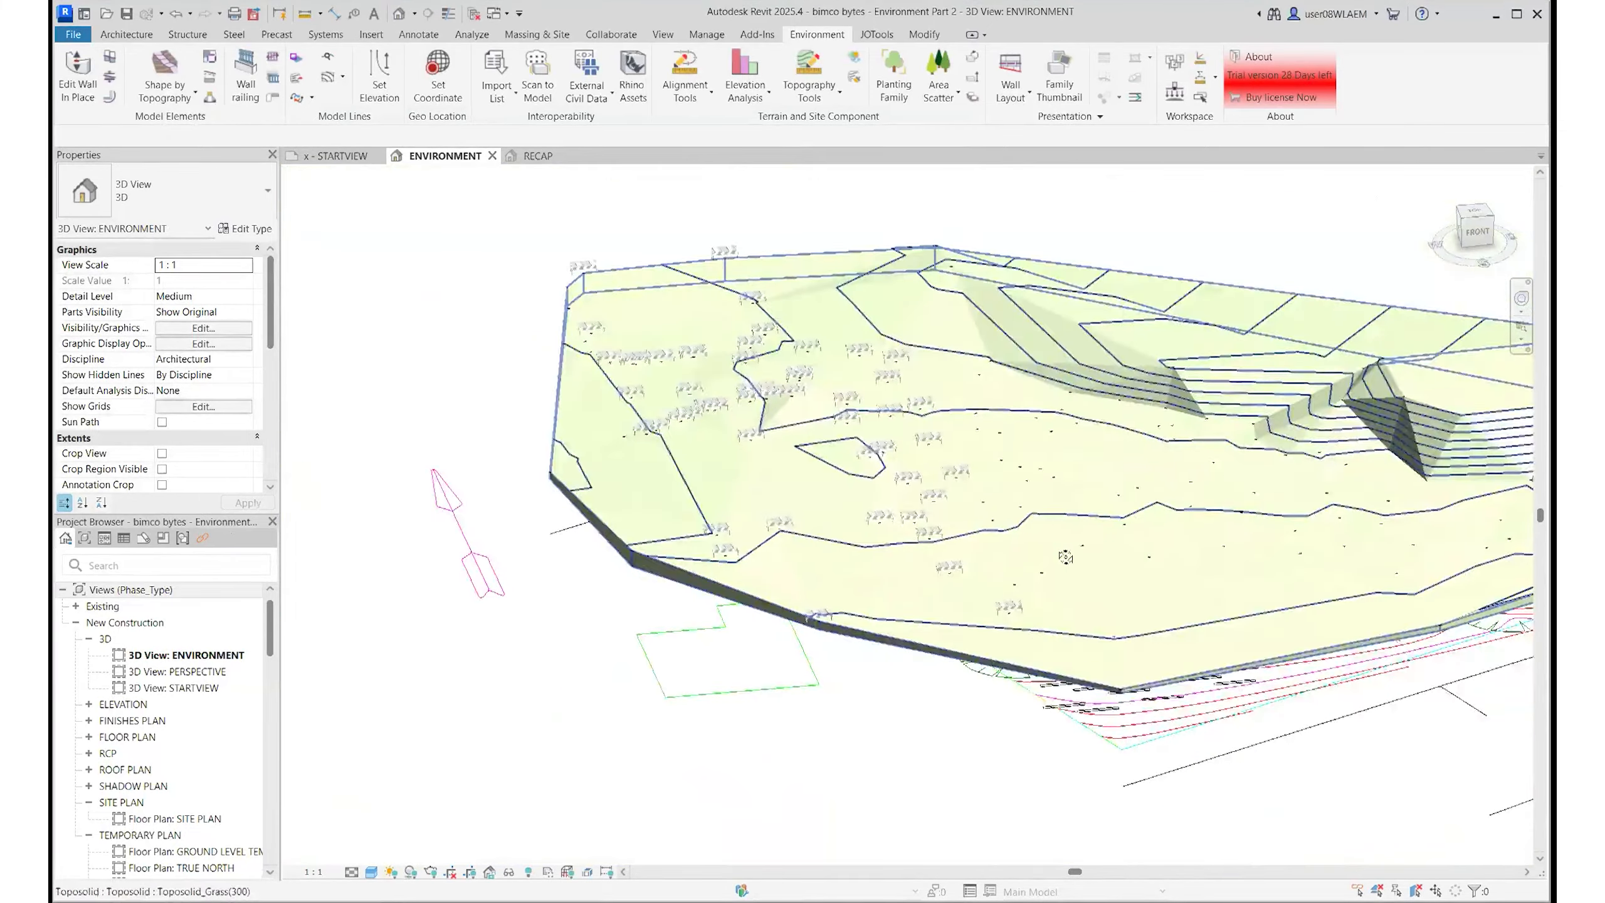
- Examine the imported benches on the sloping toposolid, up close and across the whole terrain
shift+middle_drag(1064, 555, 1328, 452)
scroll(938, 579, up, 6)
scroll(939, 582, down, 2)
shift+middle_drag(925, 598, 866, 556)
scroll(603, 496, up, 6)
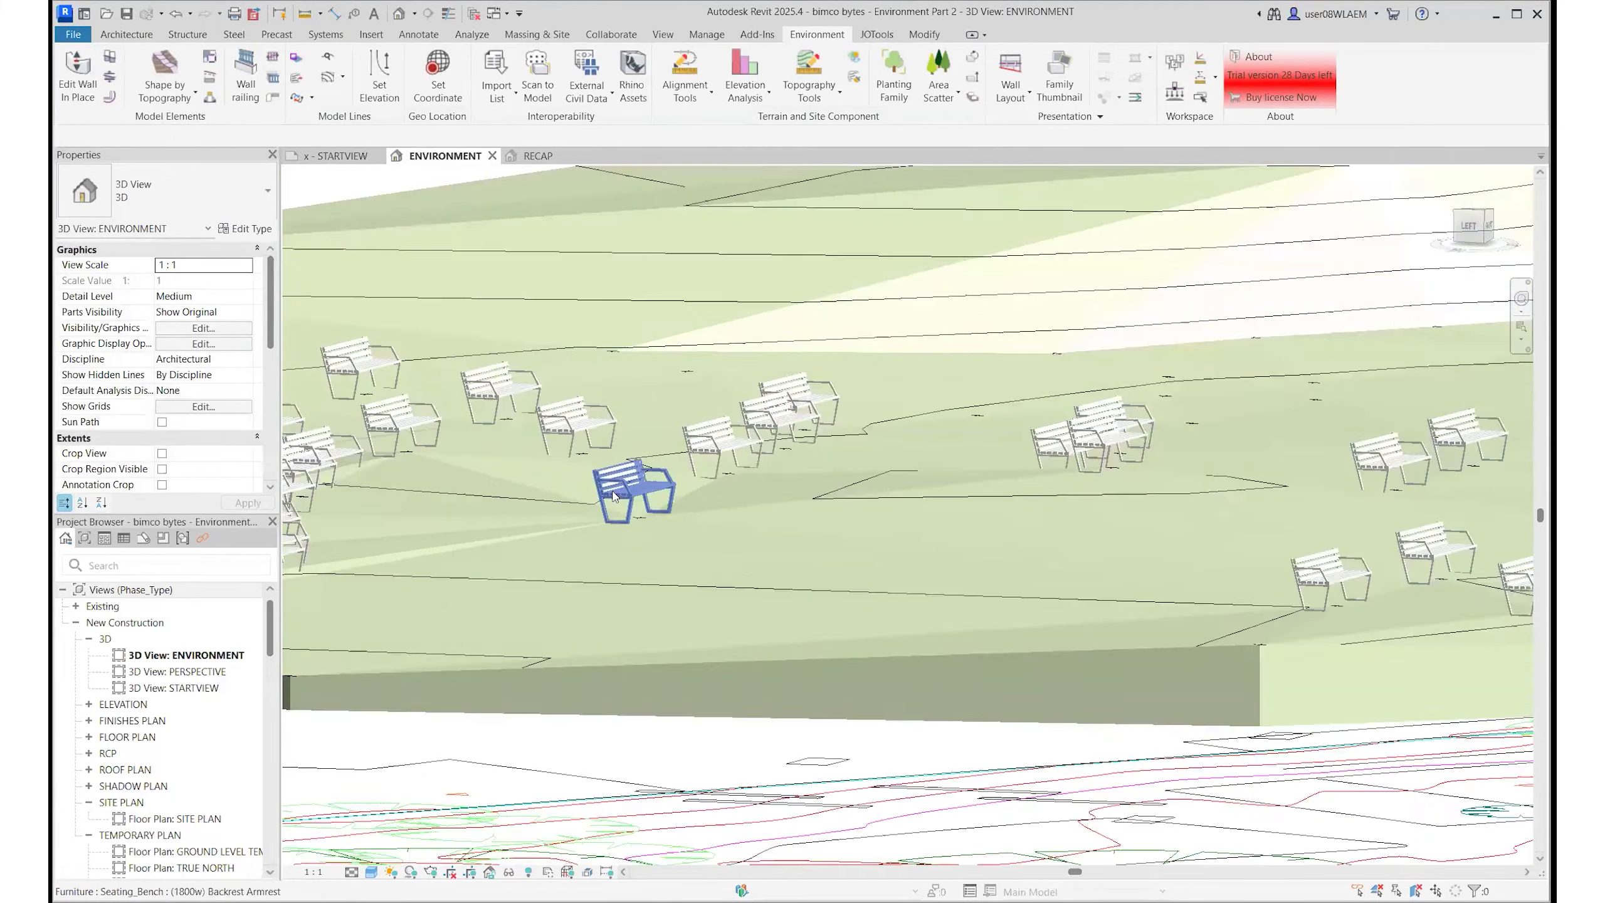
scroll(677, 554, down, 10)
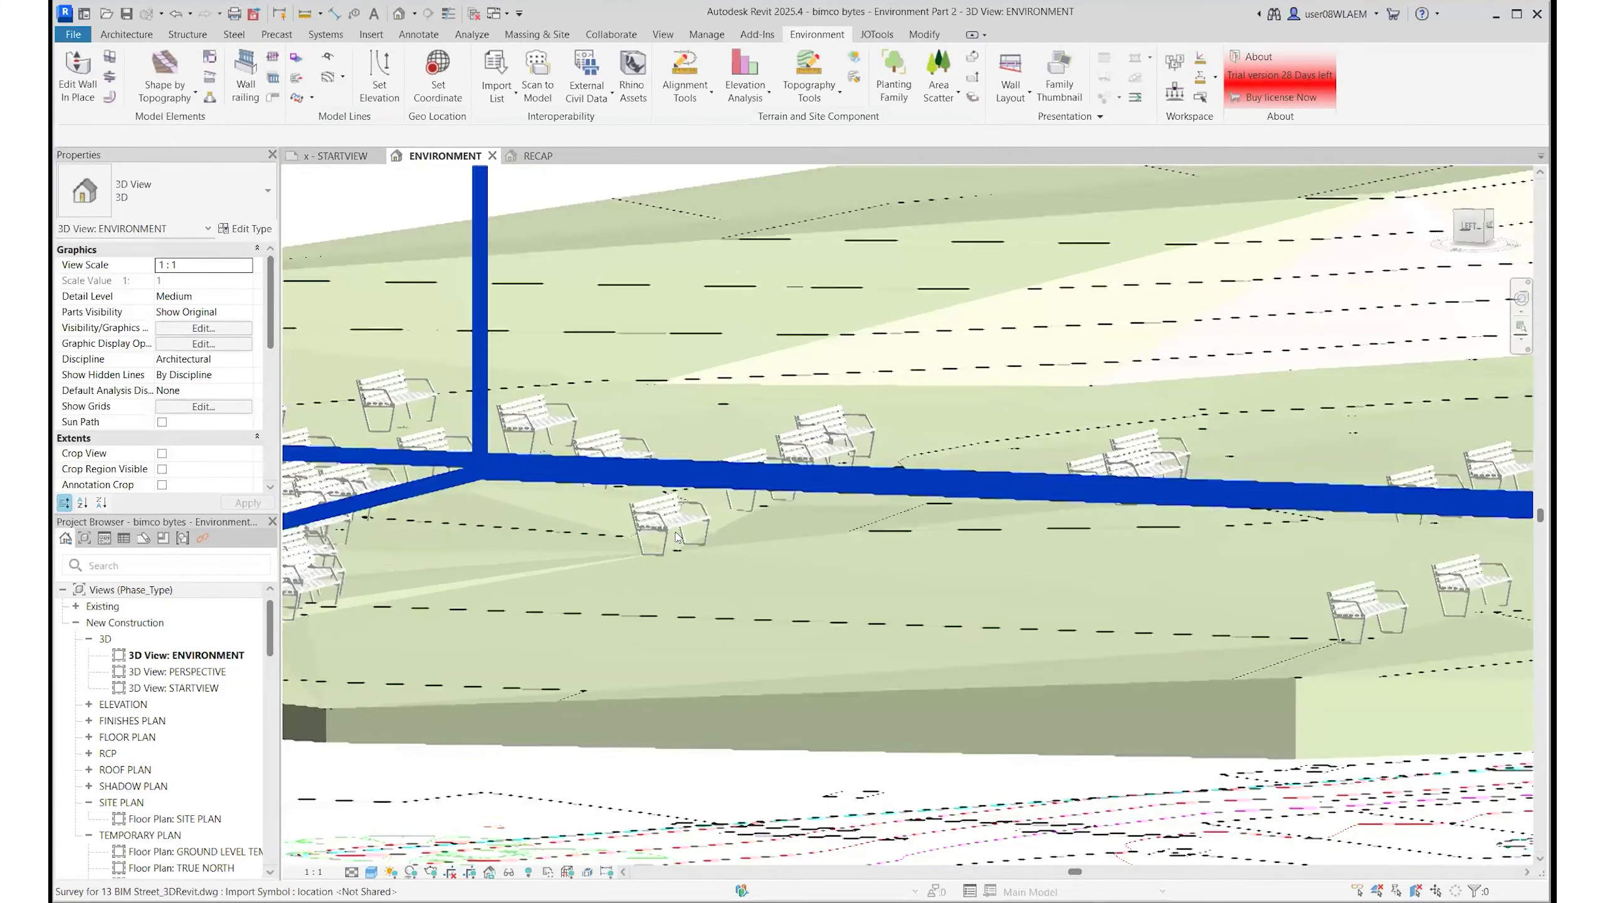
scroll(699, 502, up, 5)
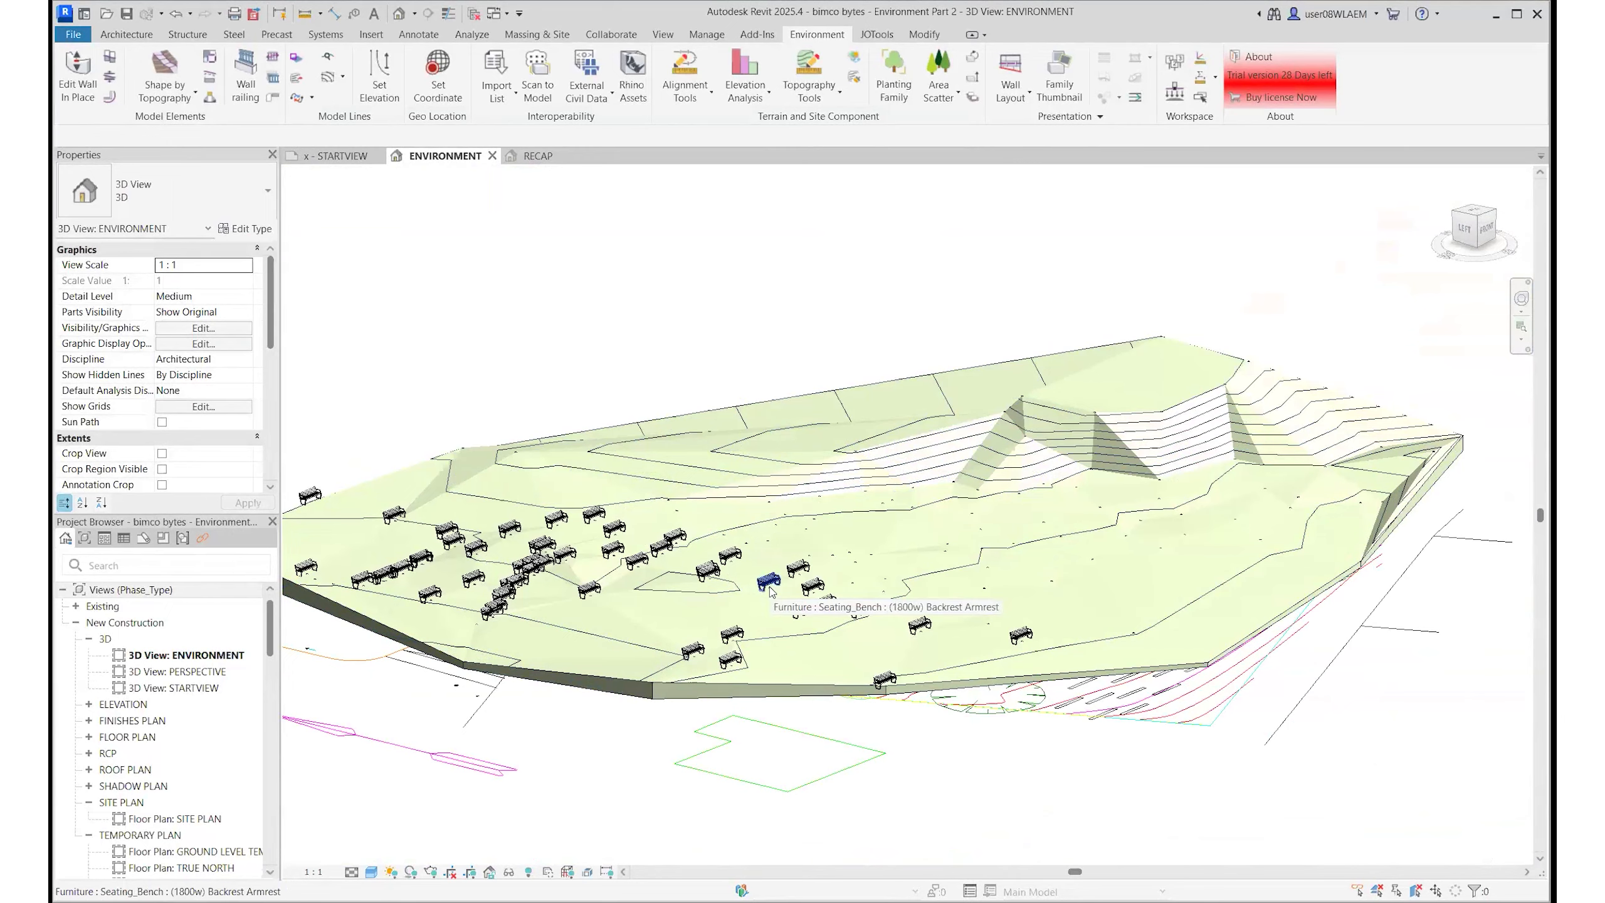
- Temporarily hide the Toposolid_Grass(300) terrain and the Survey for 13 BIM Street_3DRevit.dwg import, leaving only the trees drawing displayed
scroll(771, 591, down, 5)
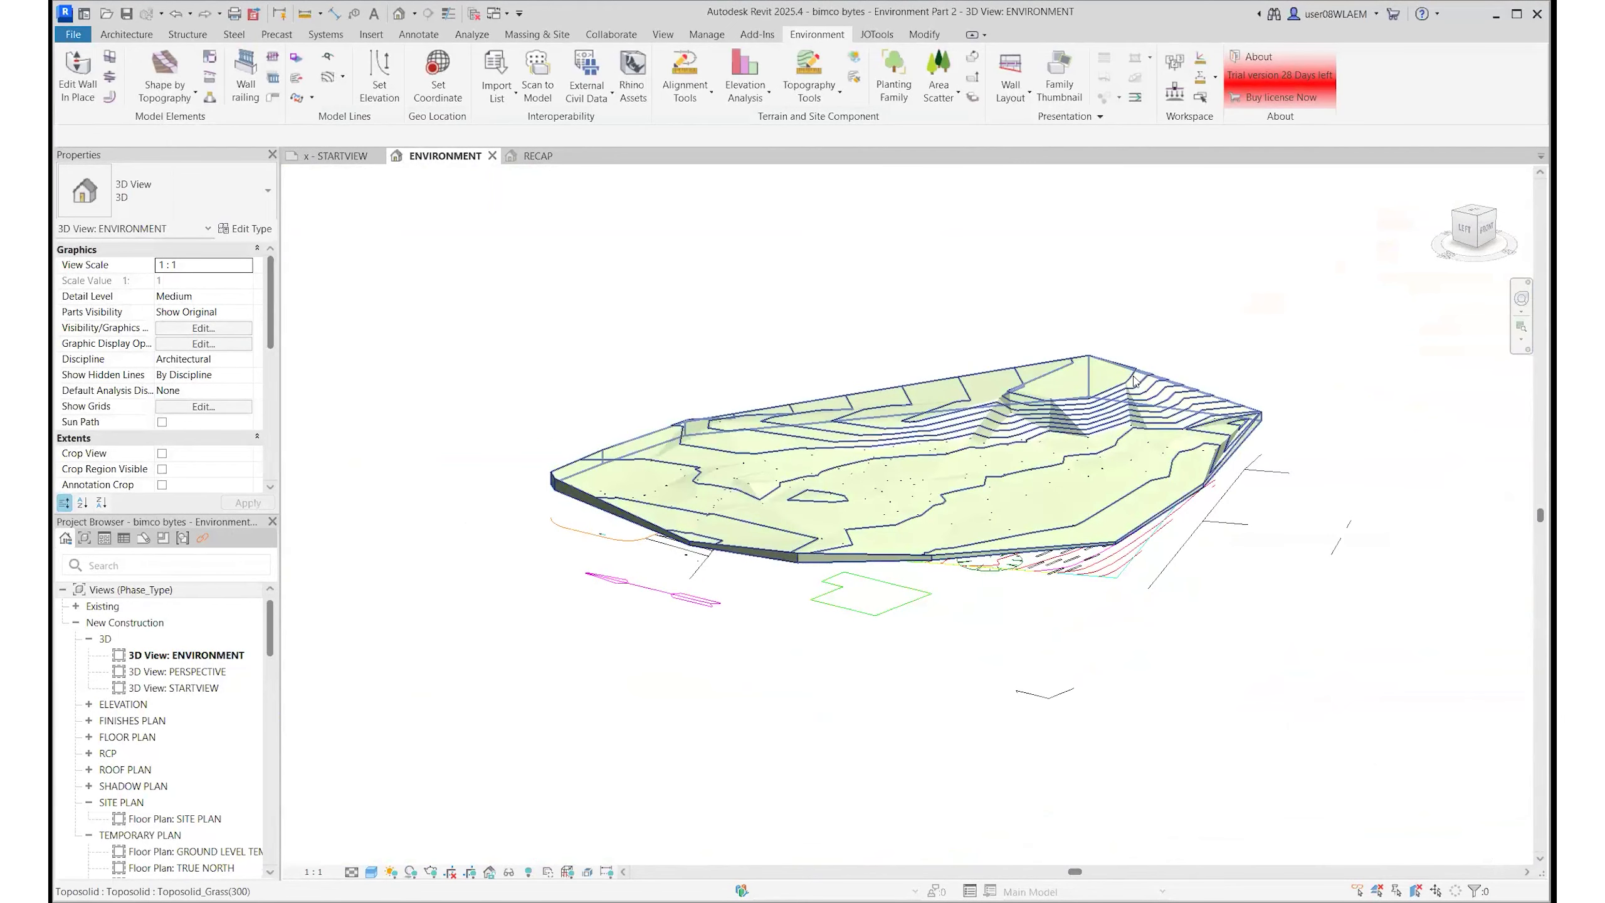
click(1134, 380)
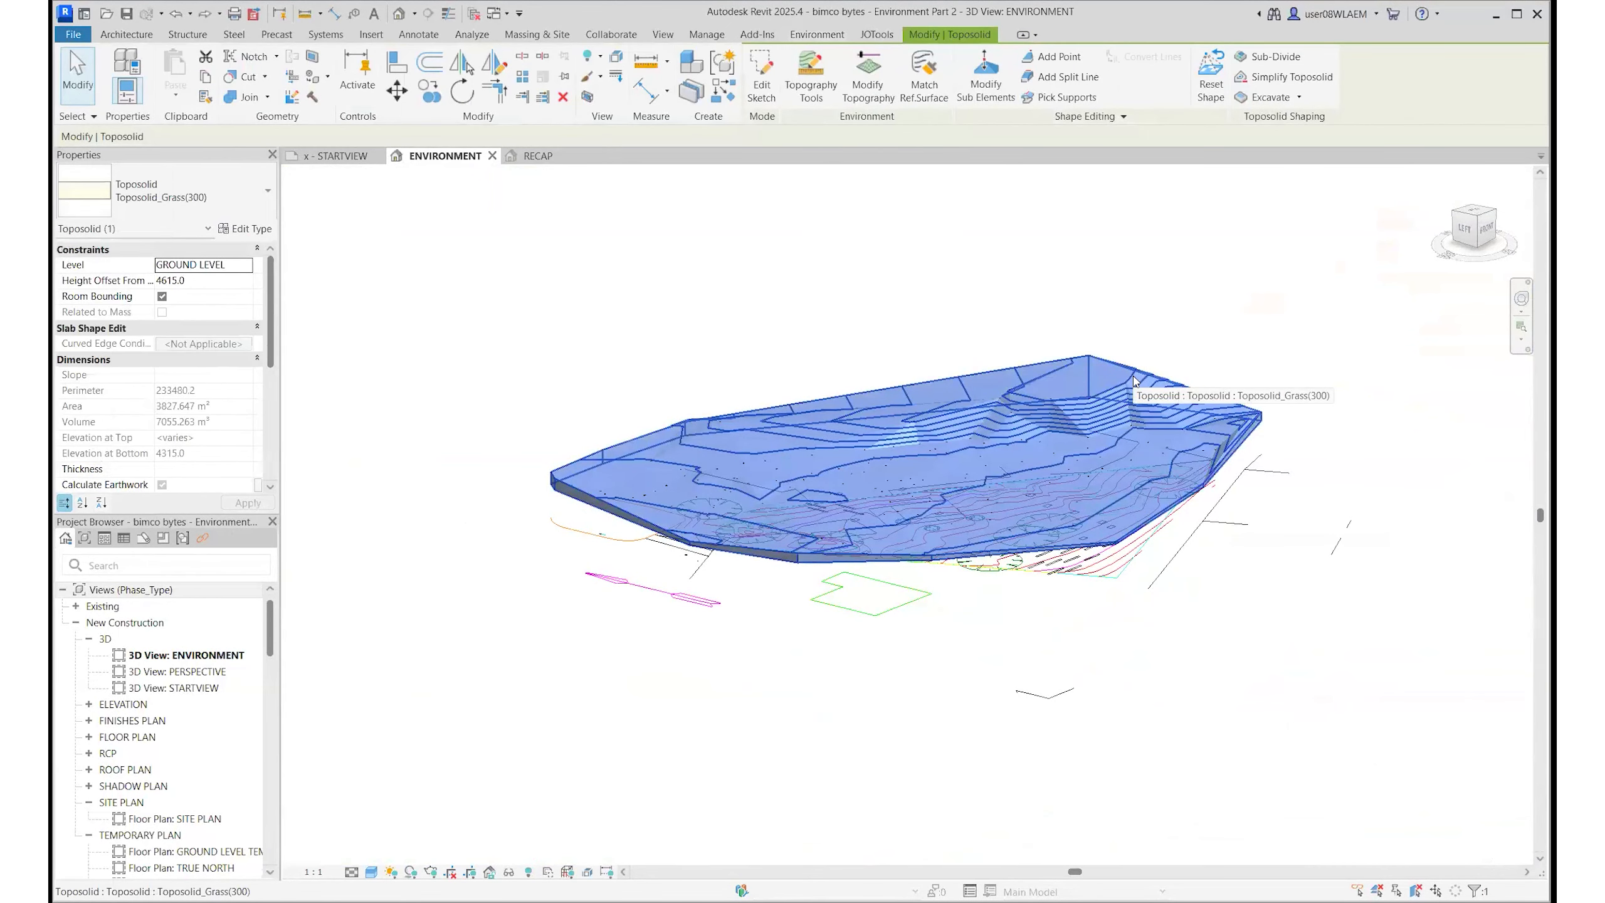
key(h)
key(h)
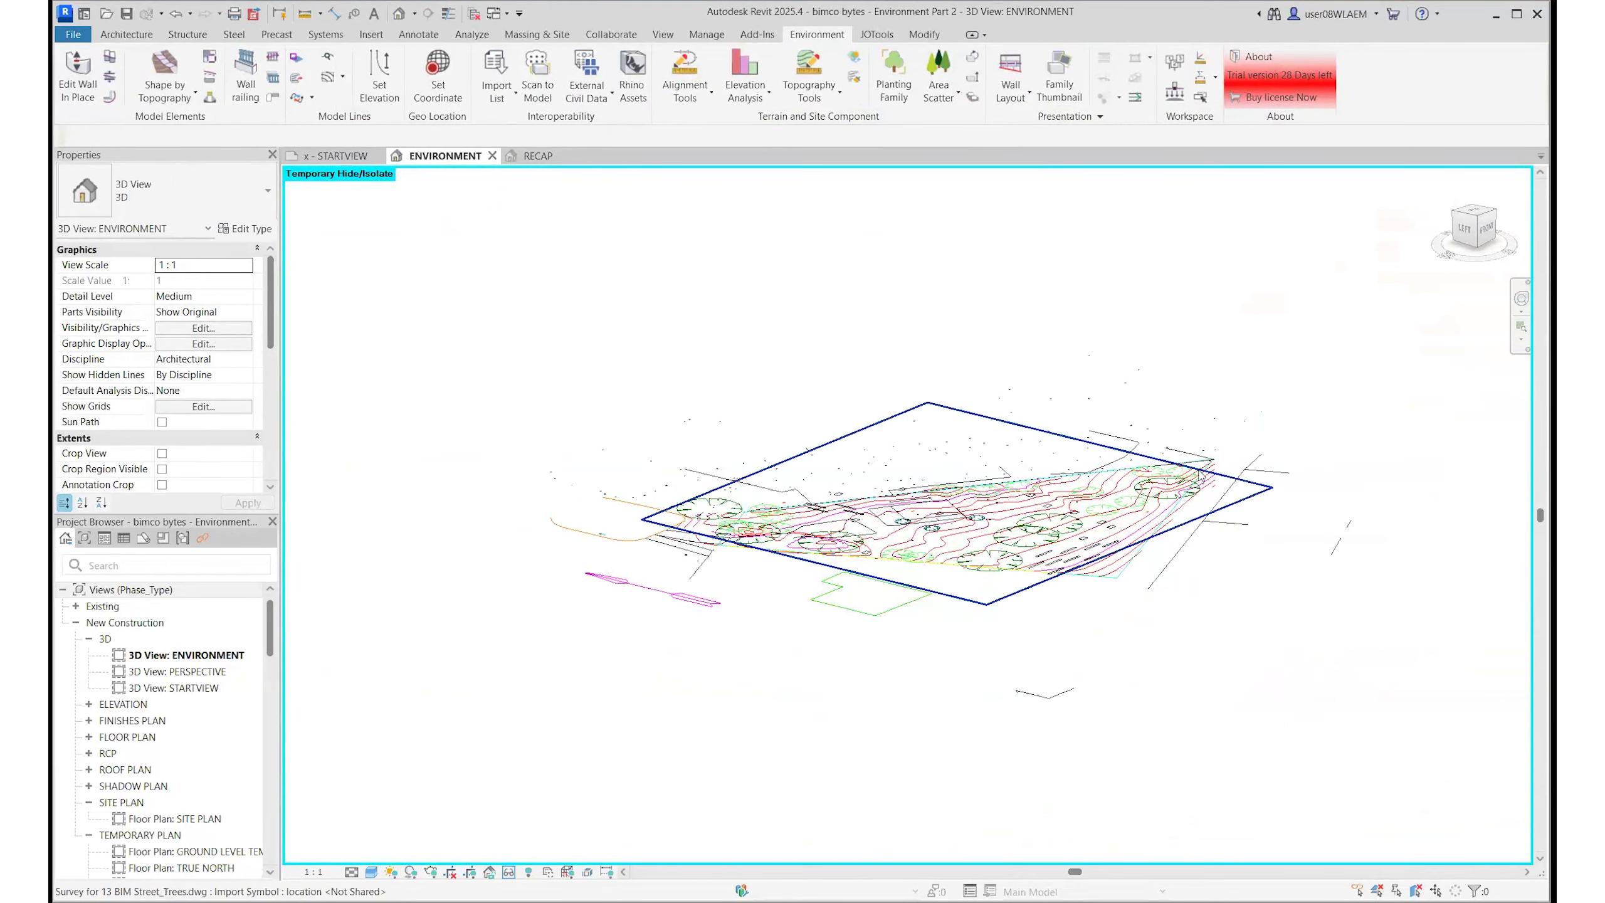
click(1208, 462)
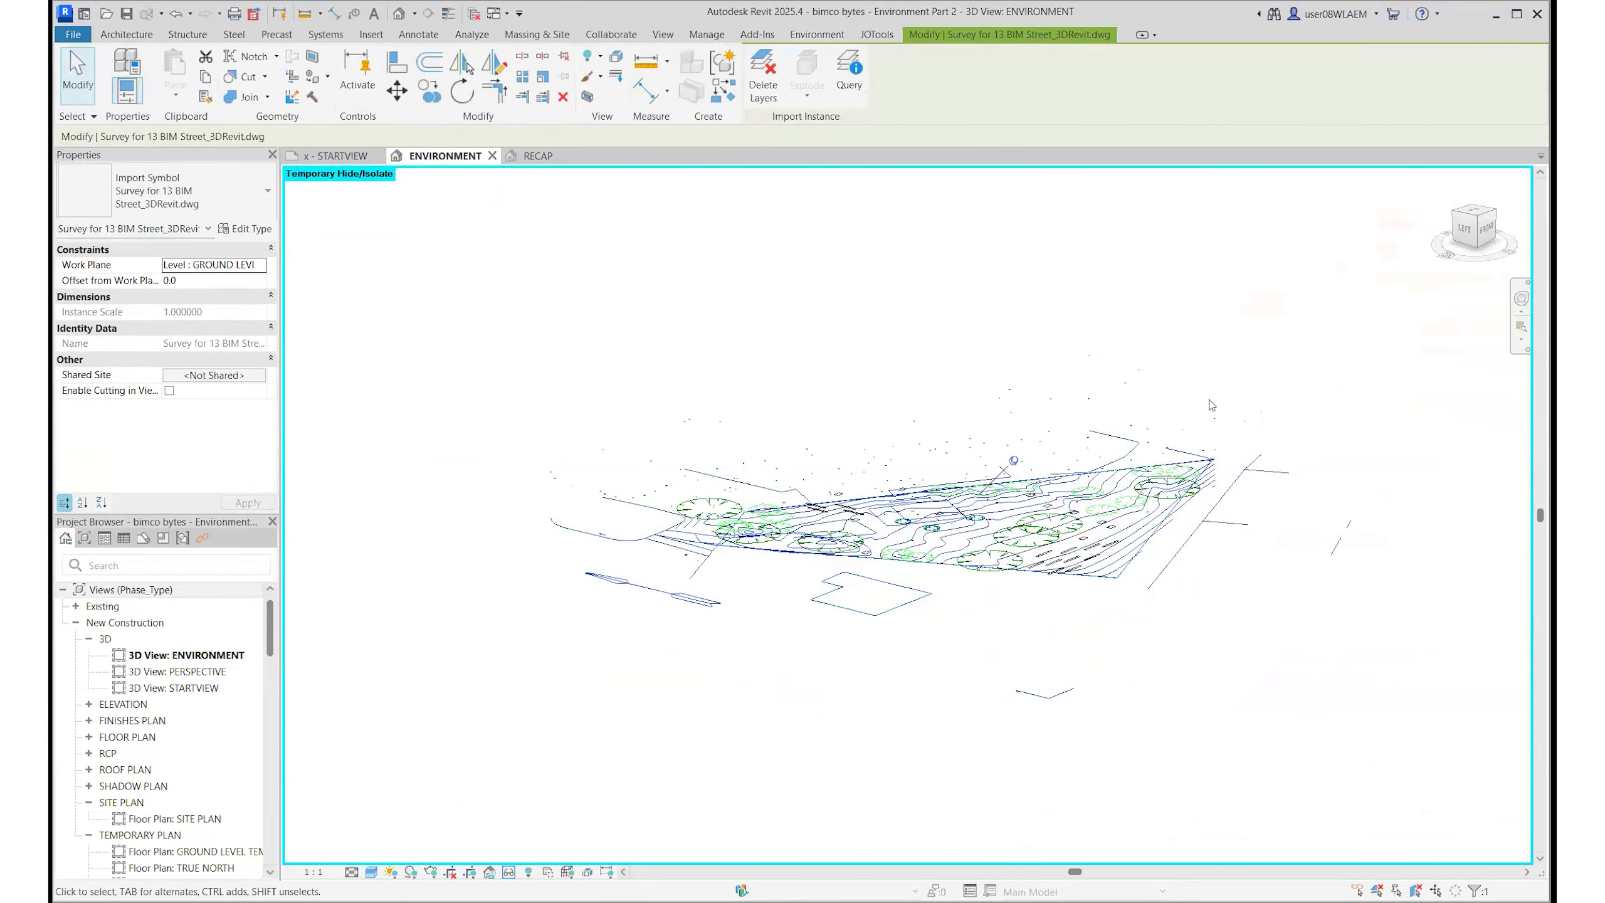
key(h)
key(h)
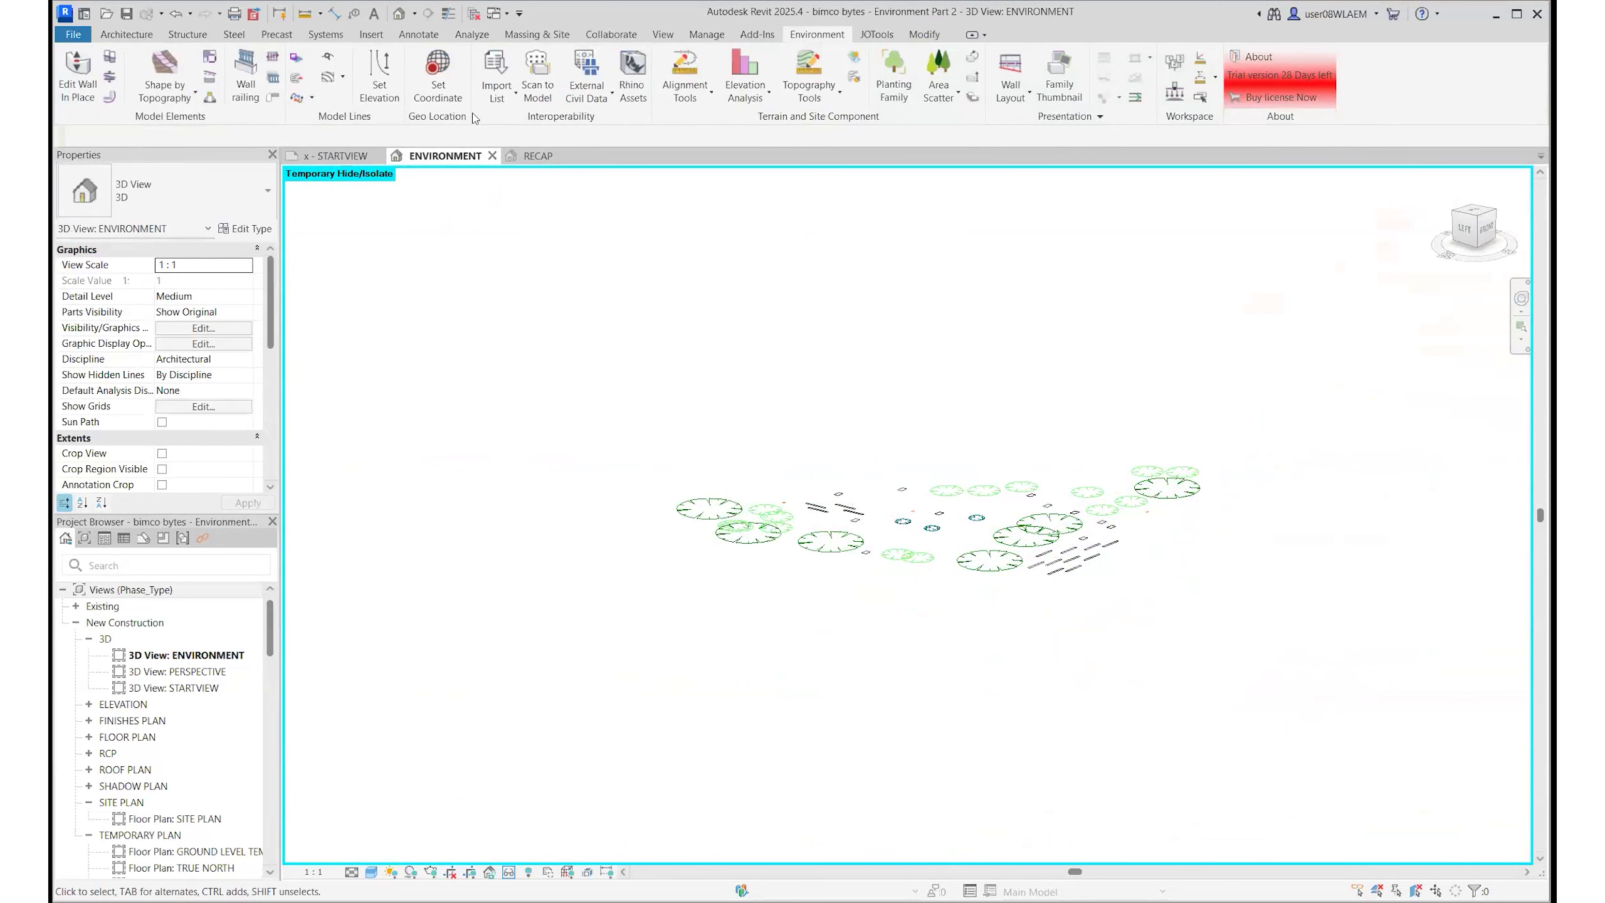
- Start Get Blocks on the Survey for 13 BIM Street_Trees drawing and pick a large Tree_Concept block in the model
click(493, 97)
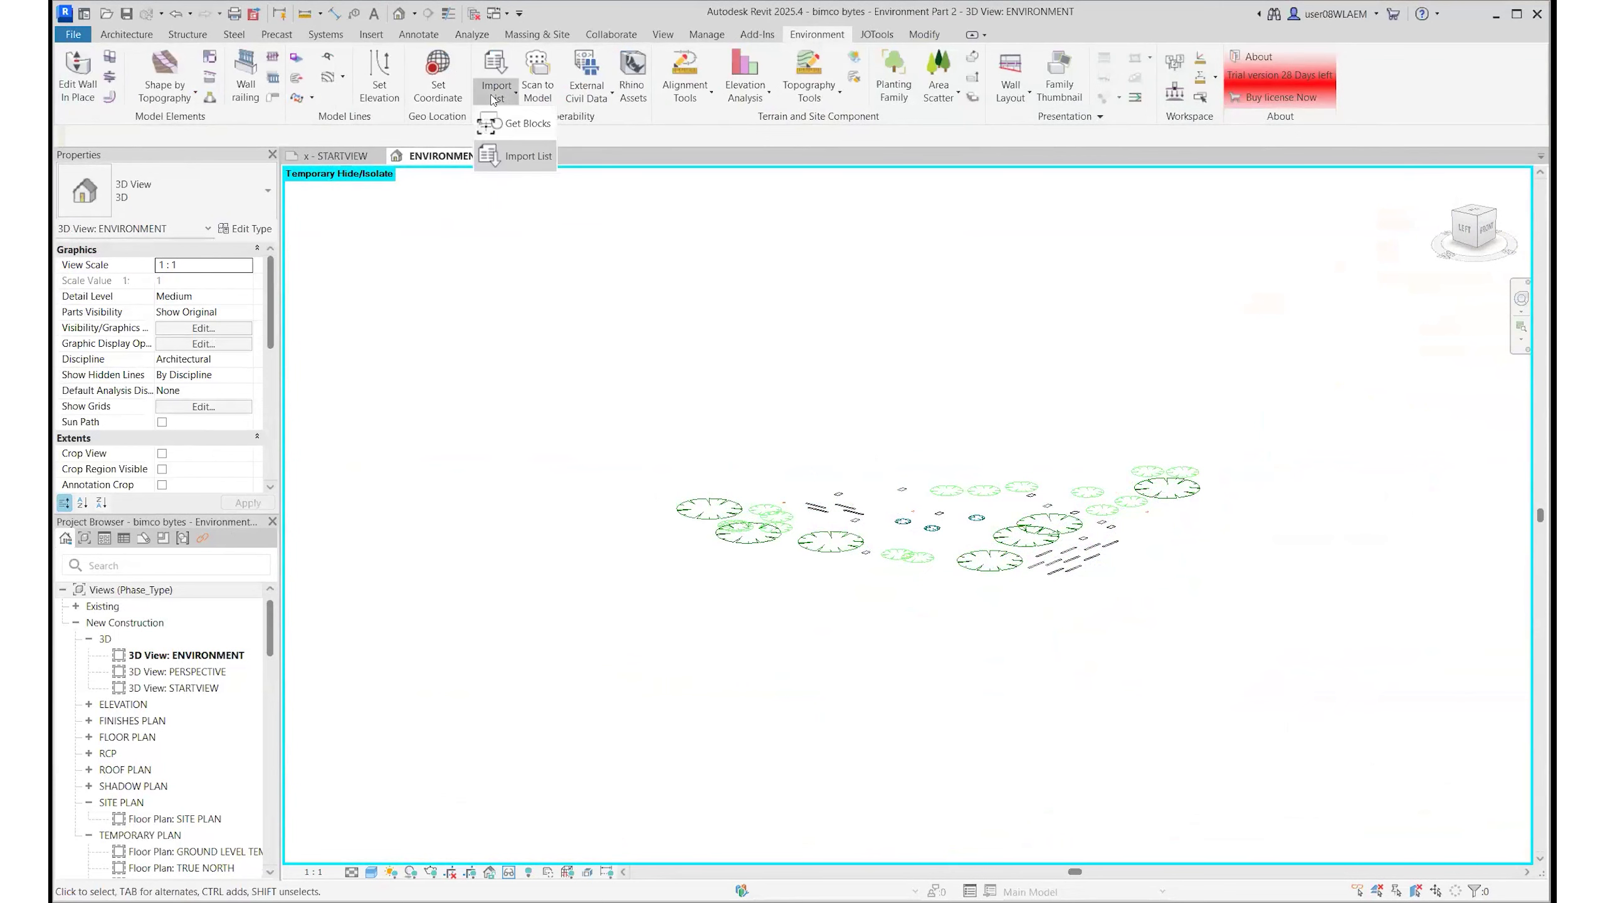
click(513, 123)
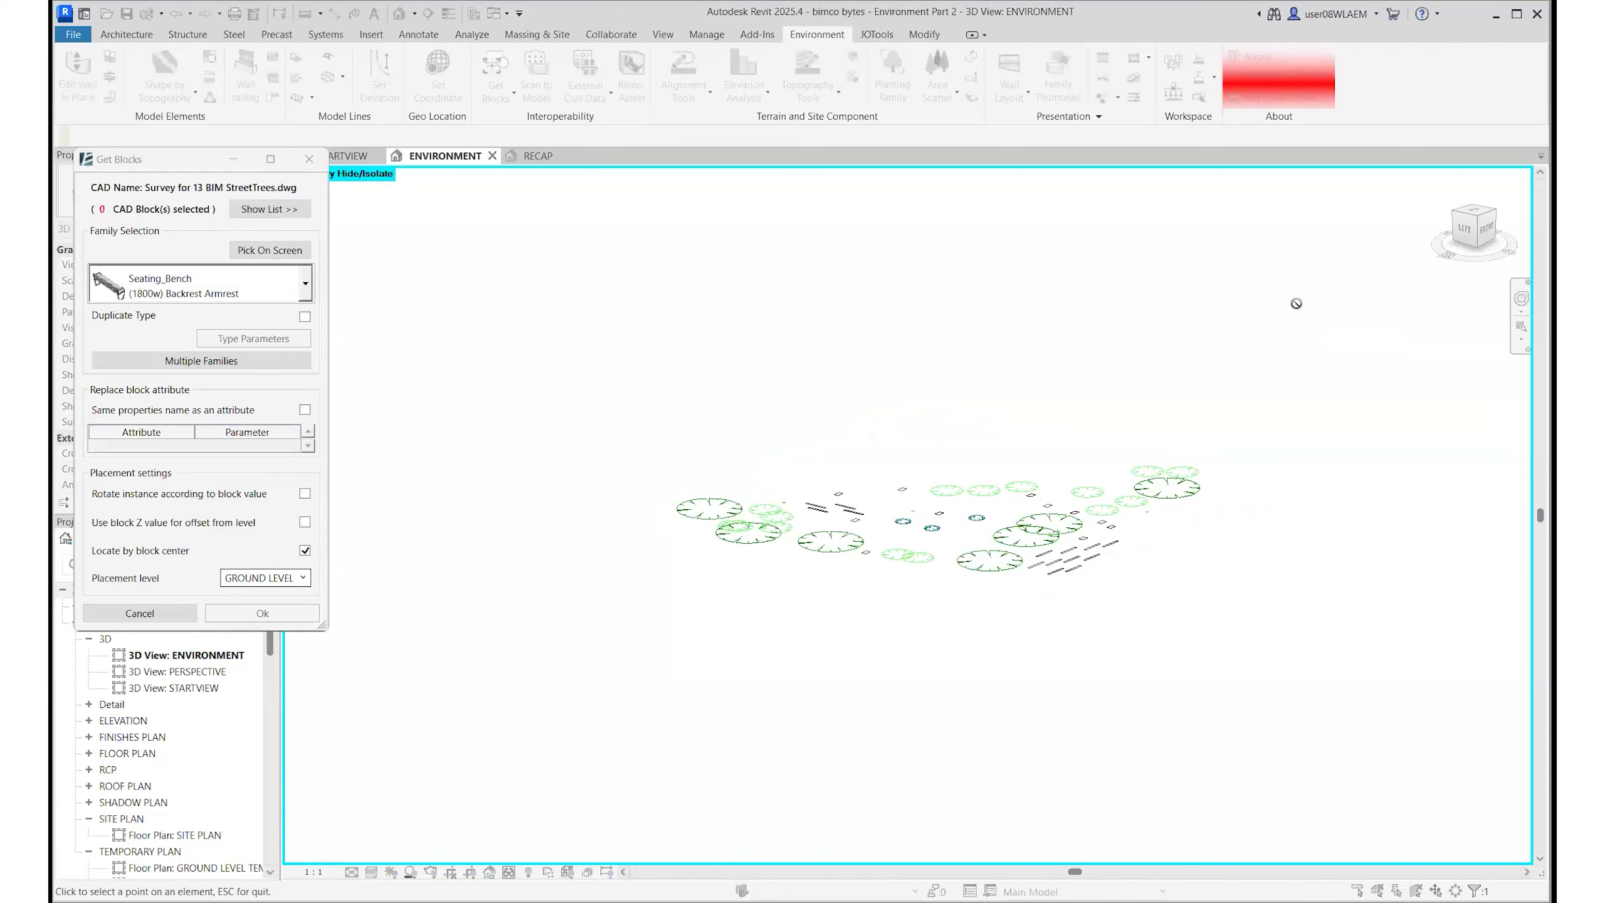
click(266, 252)
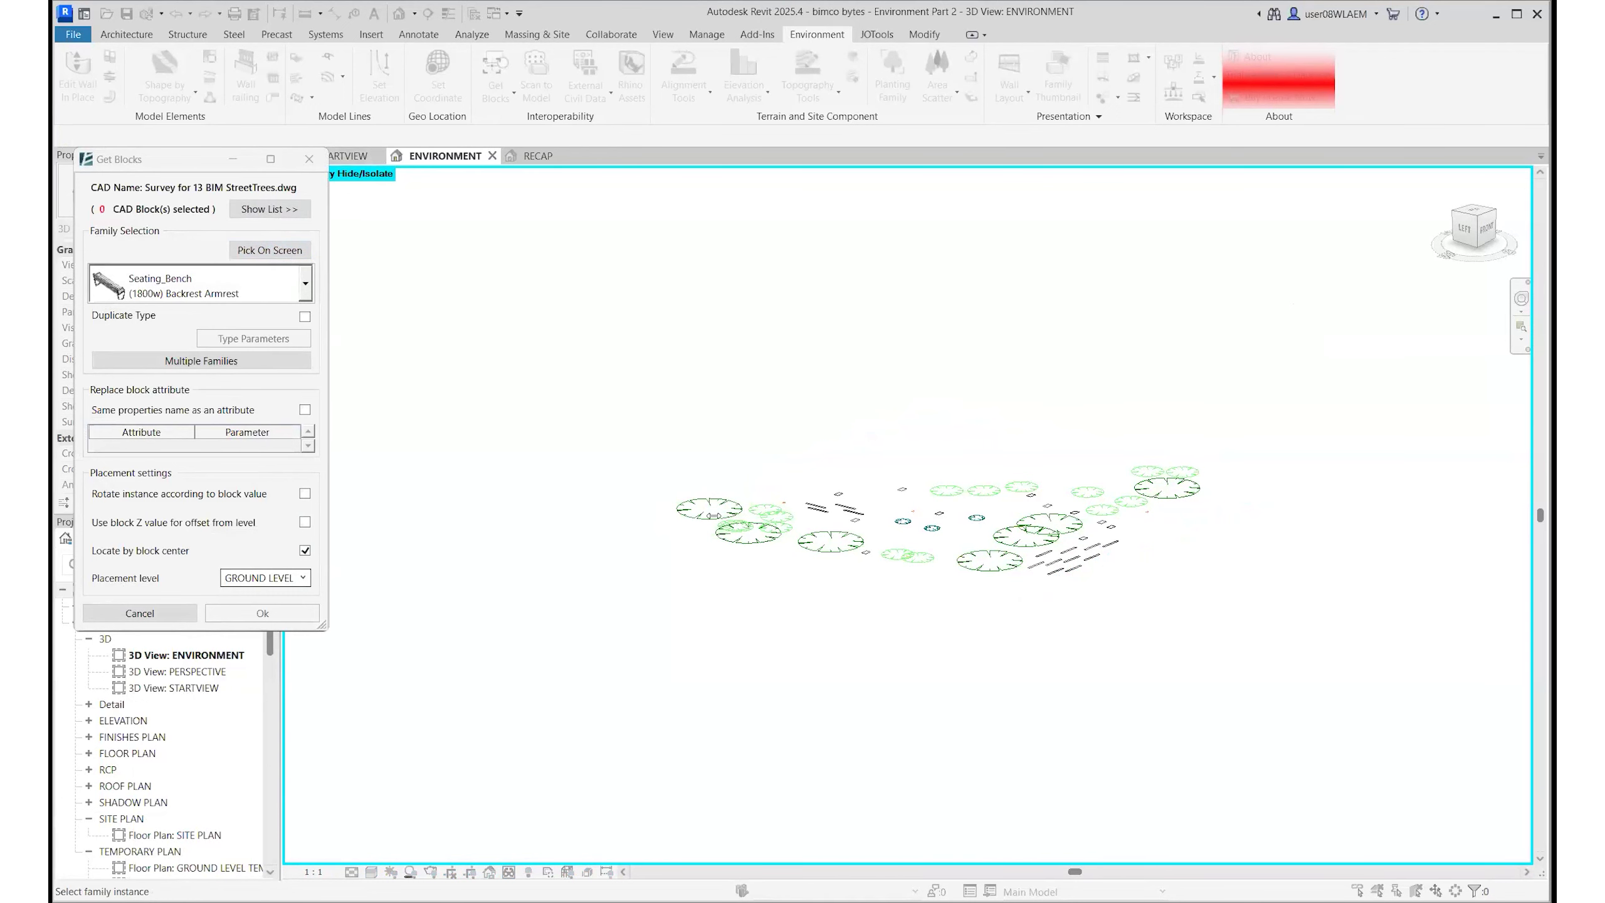
scroll(716, 519, up, 8)
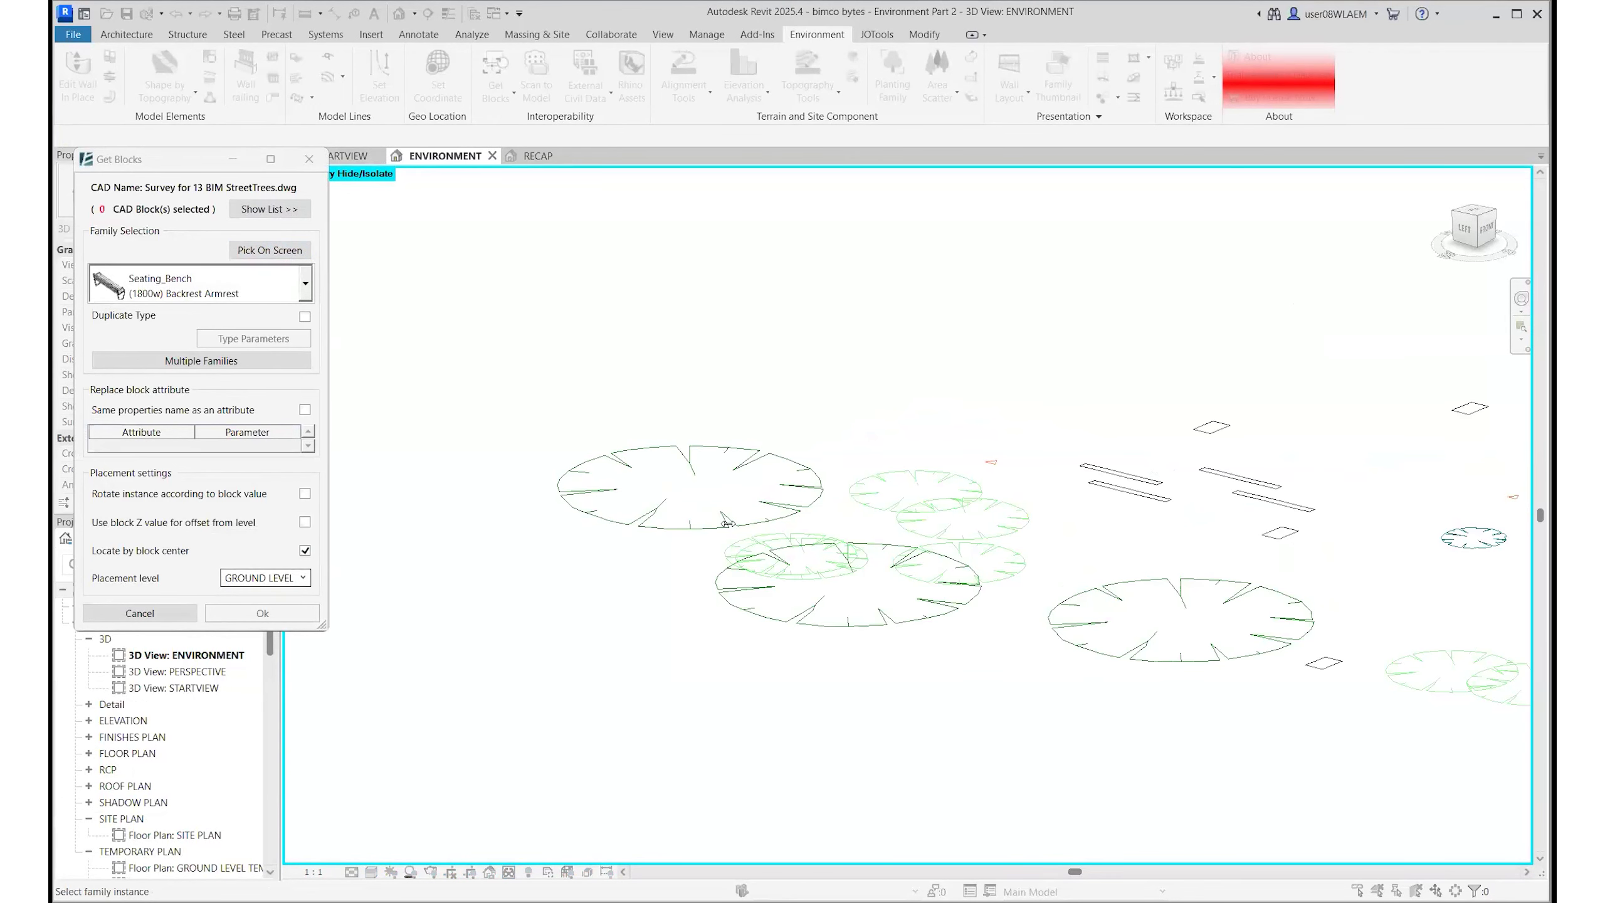
click(259, 257)
click(675, 526)
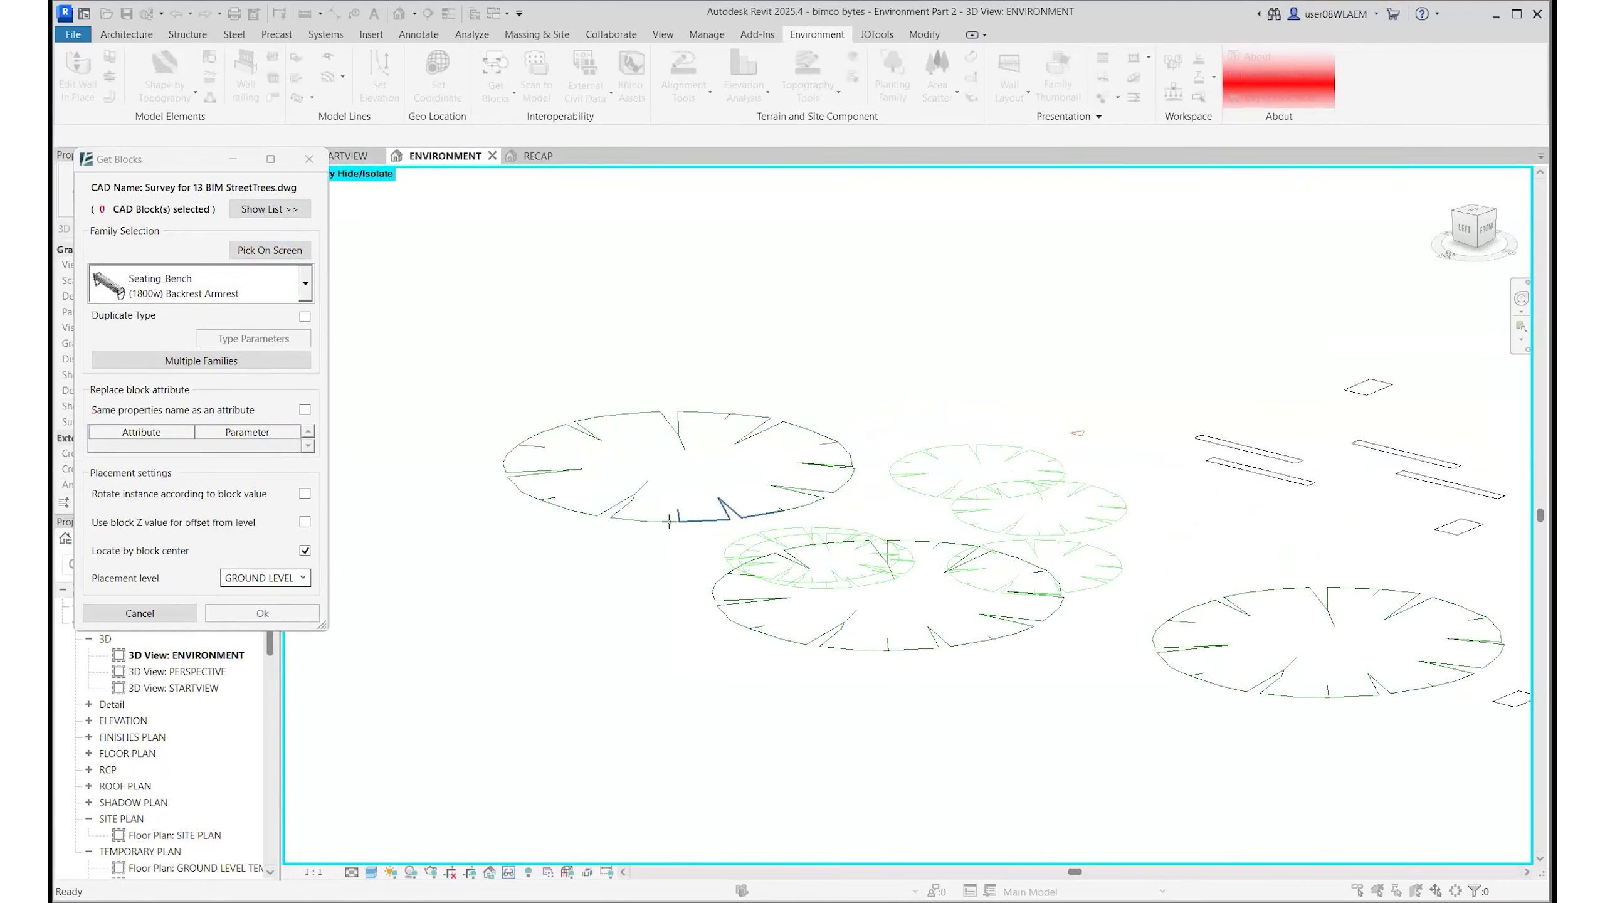
scroll(675, 523, down, 3)
scroll(608, 467, down, 3)
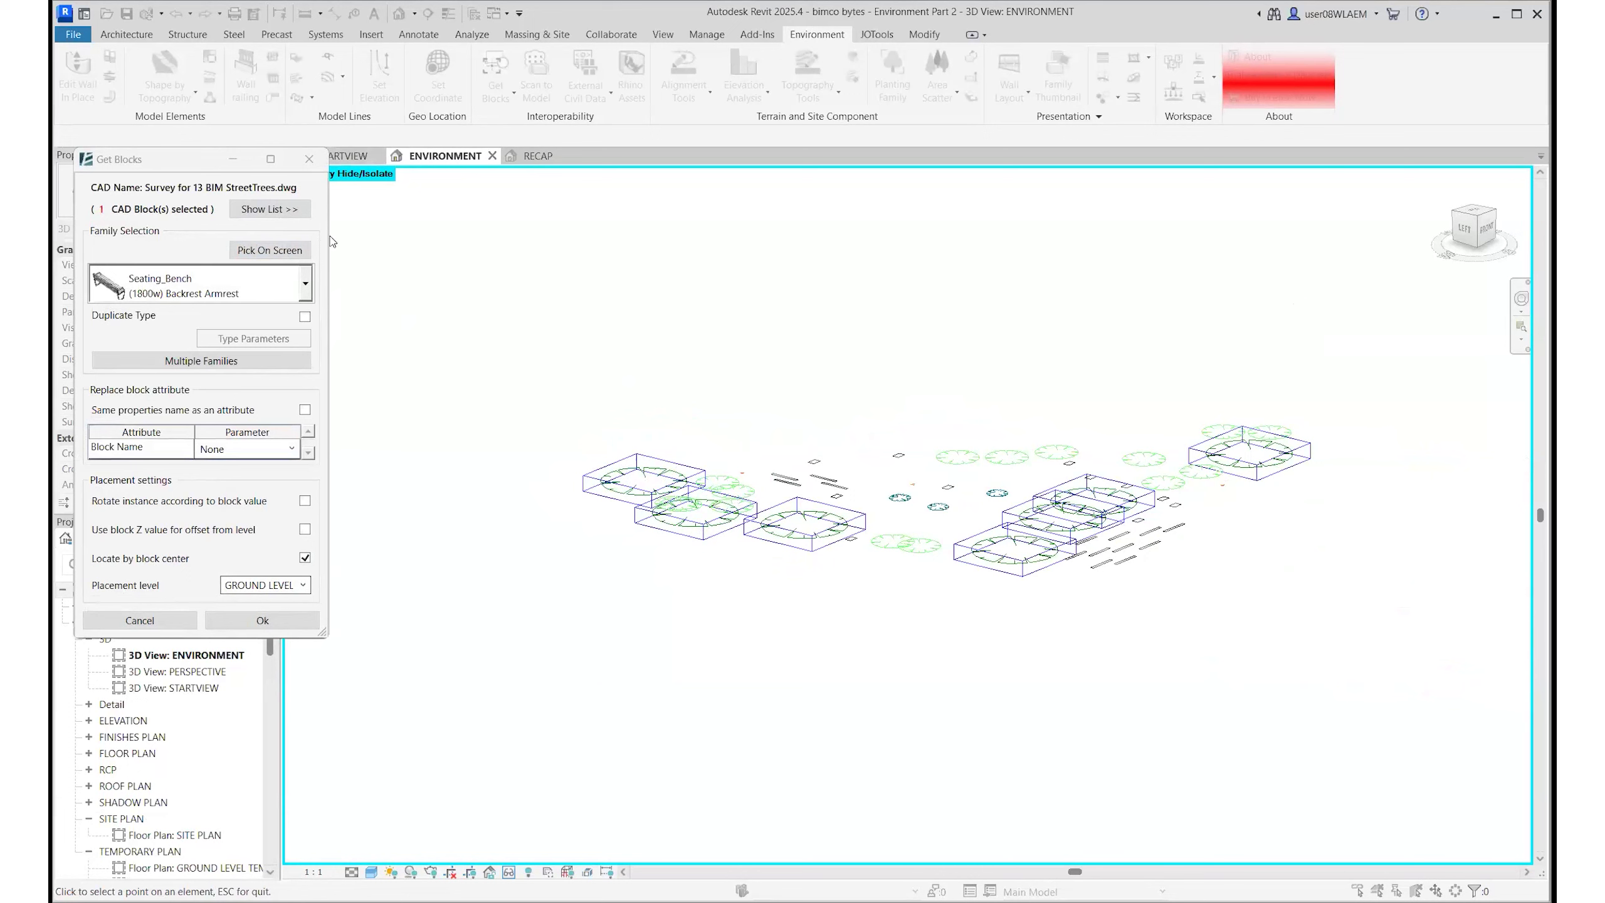
- Add the Tree_Tulip, Rock, Log, Tree_Eucalyptus and Tree_Tulip_Small blocks to the selection from the block list
click(282, 211)
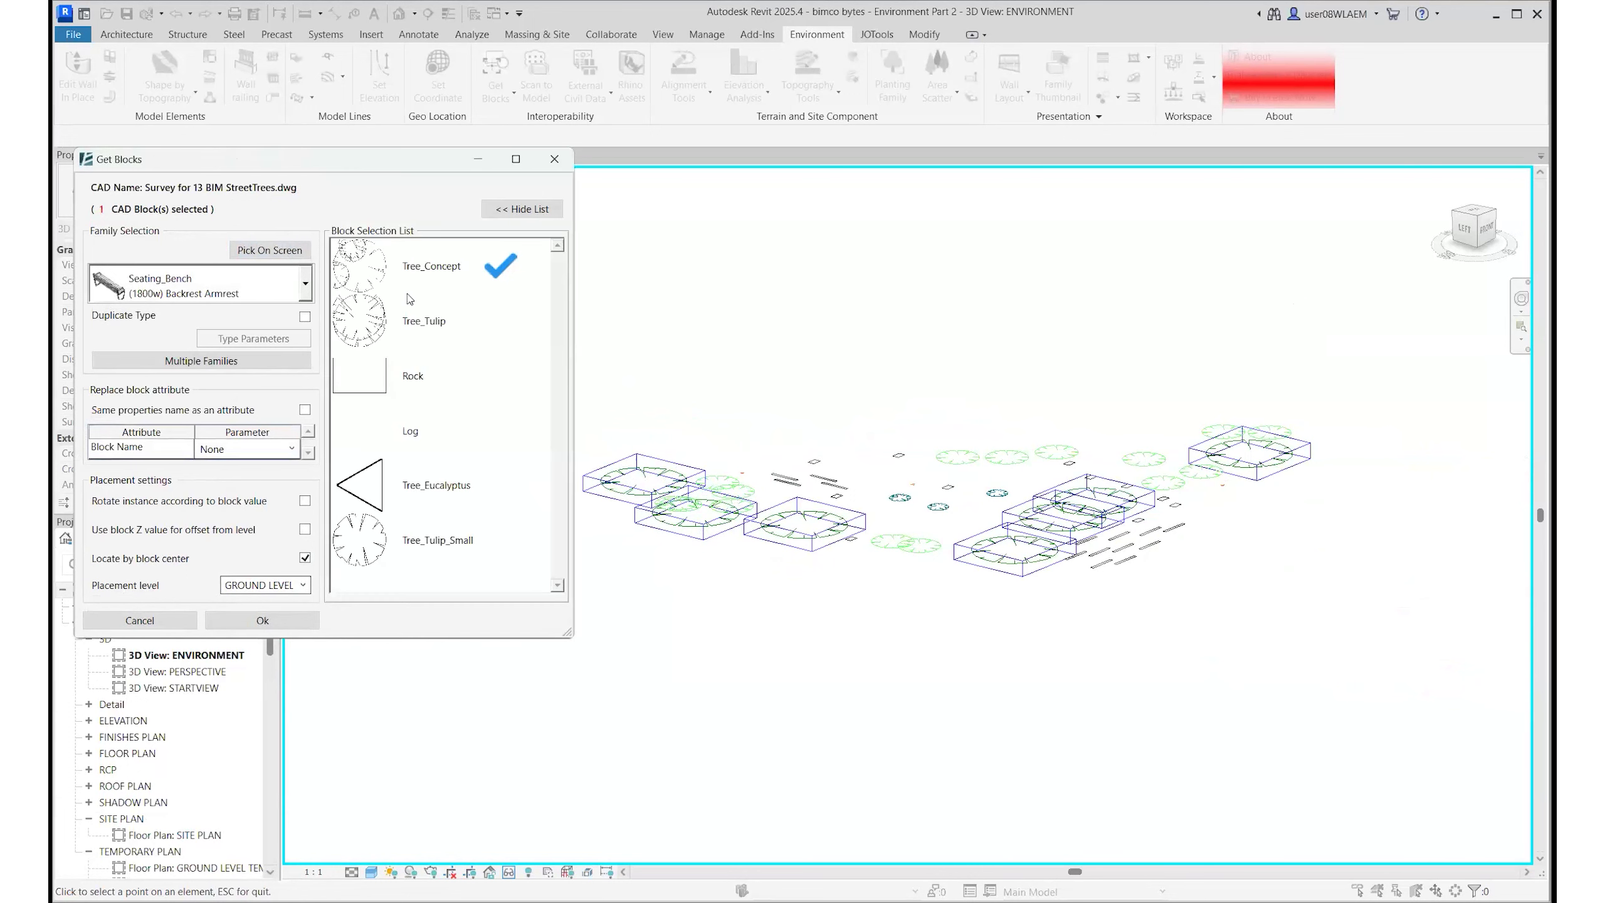
click(447, 324)
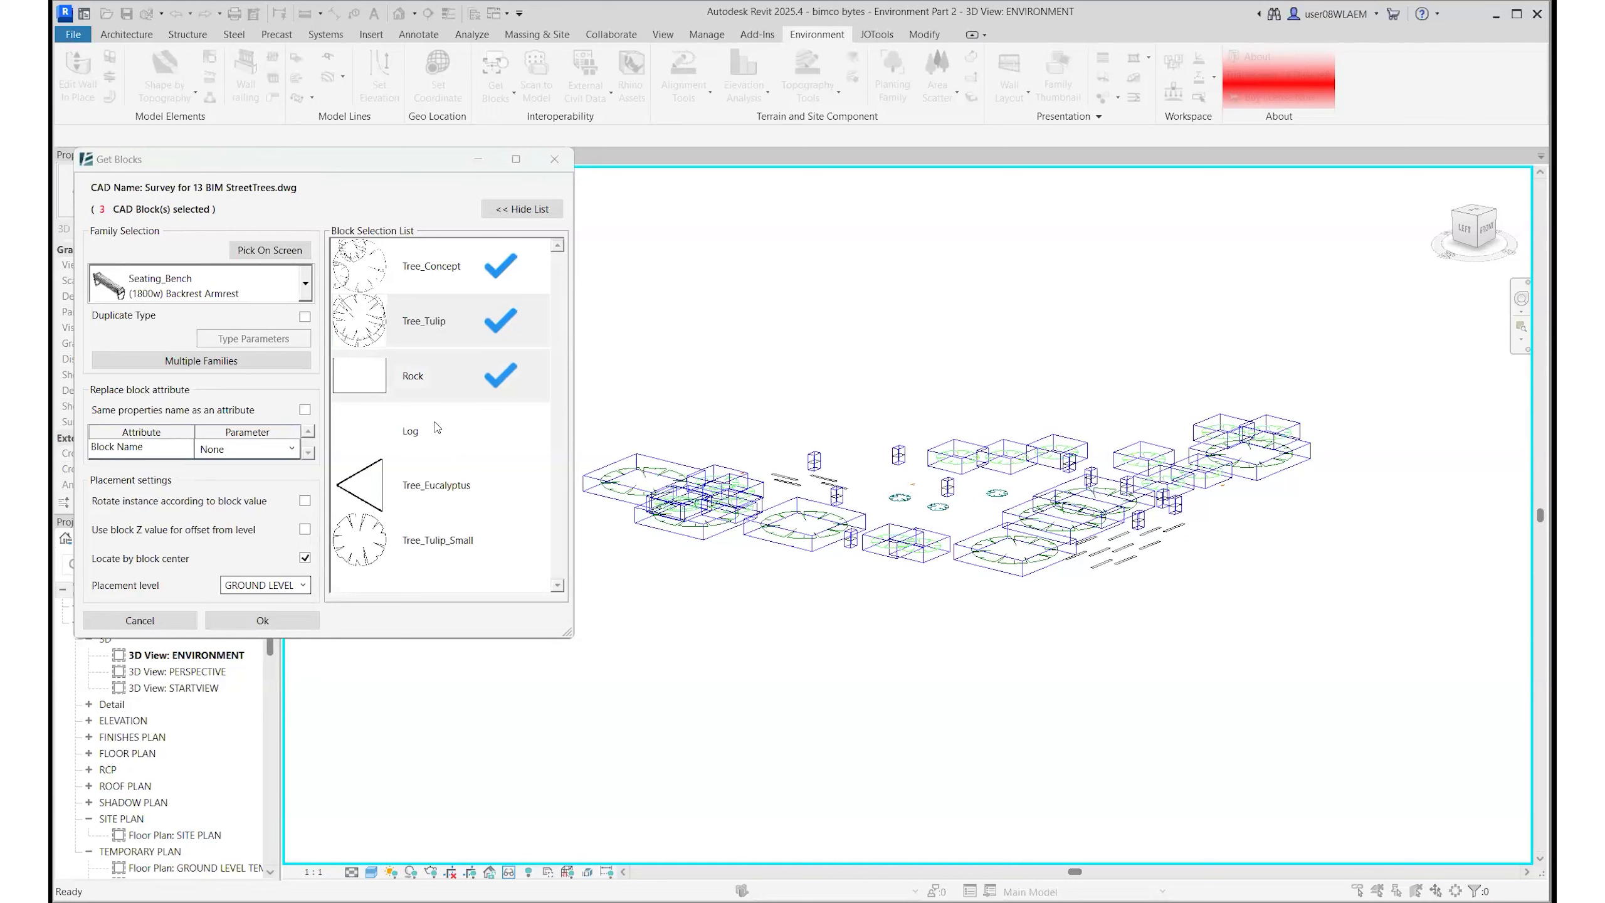
shift+click(475, 538)
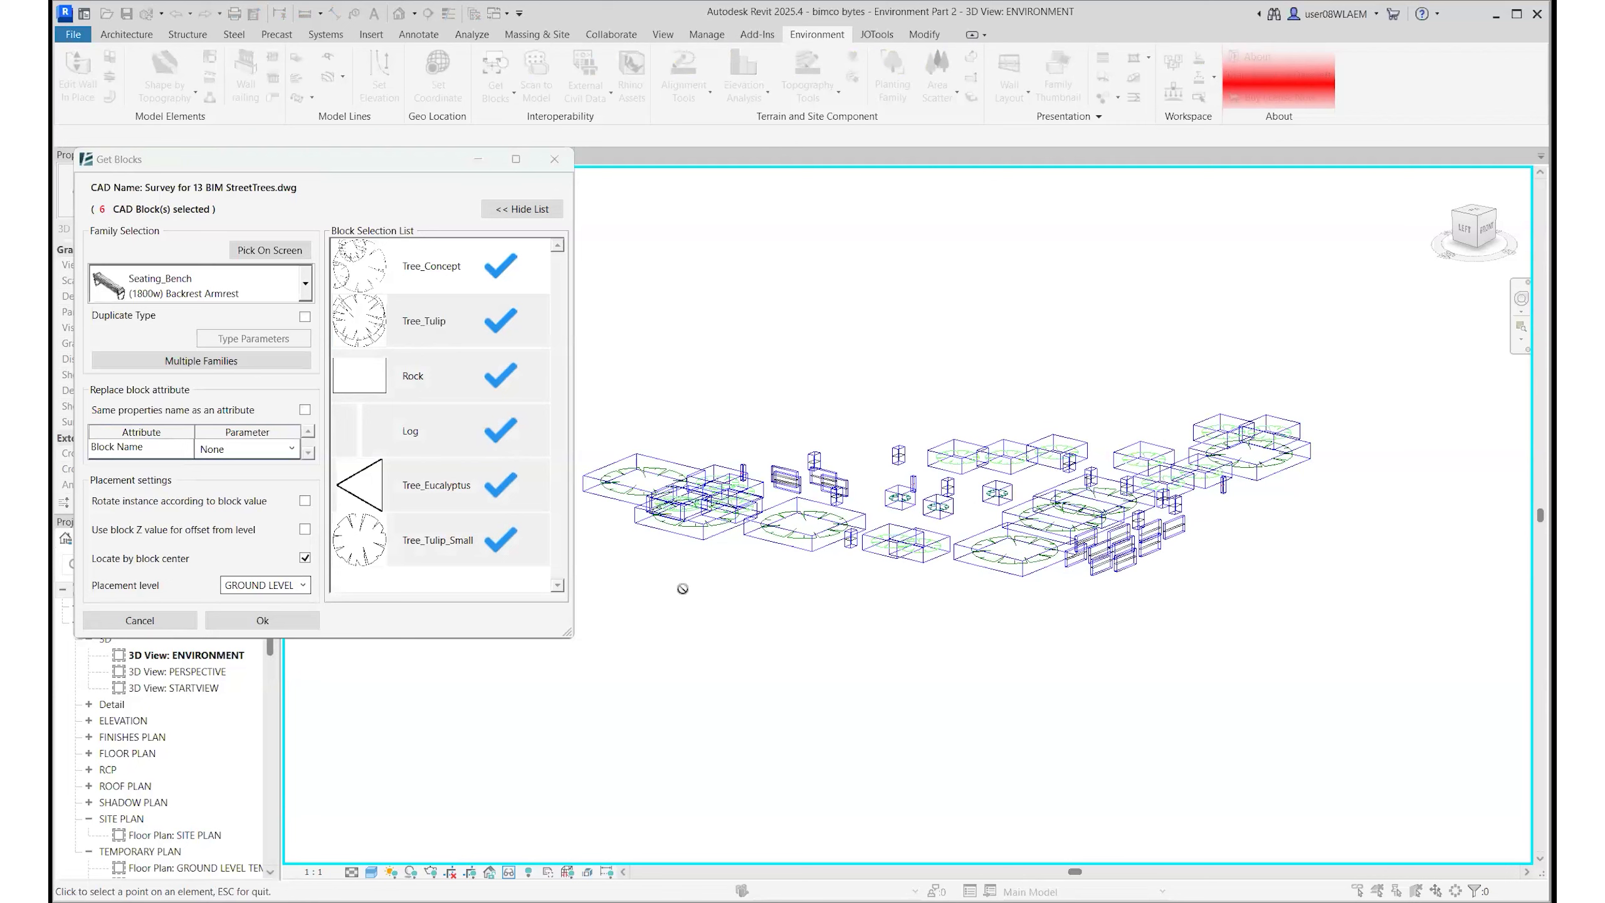
- Start a multiple-family assignment, matching TreeConcept to Tree_Concept (12000h) and TreeTulip to Tree_Tulip (6000h)
click(243, 362)
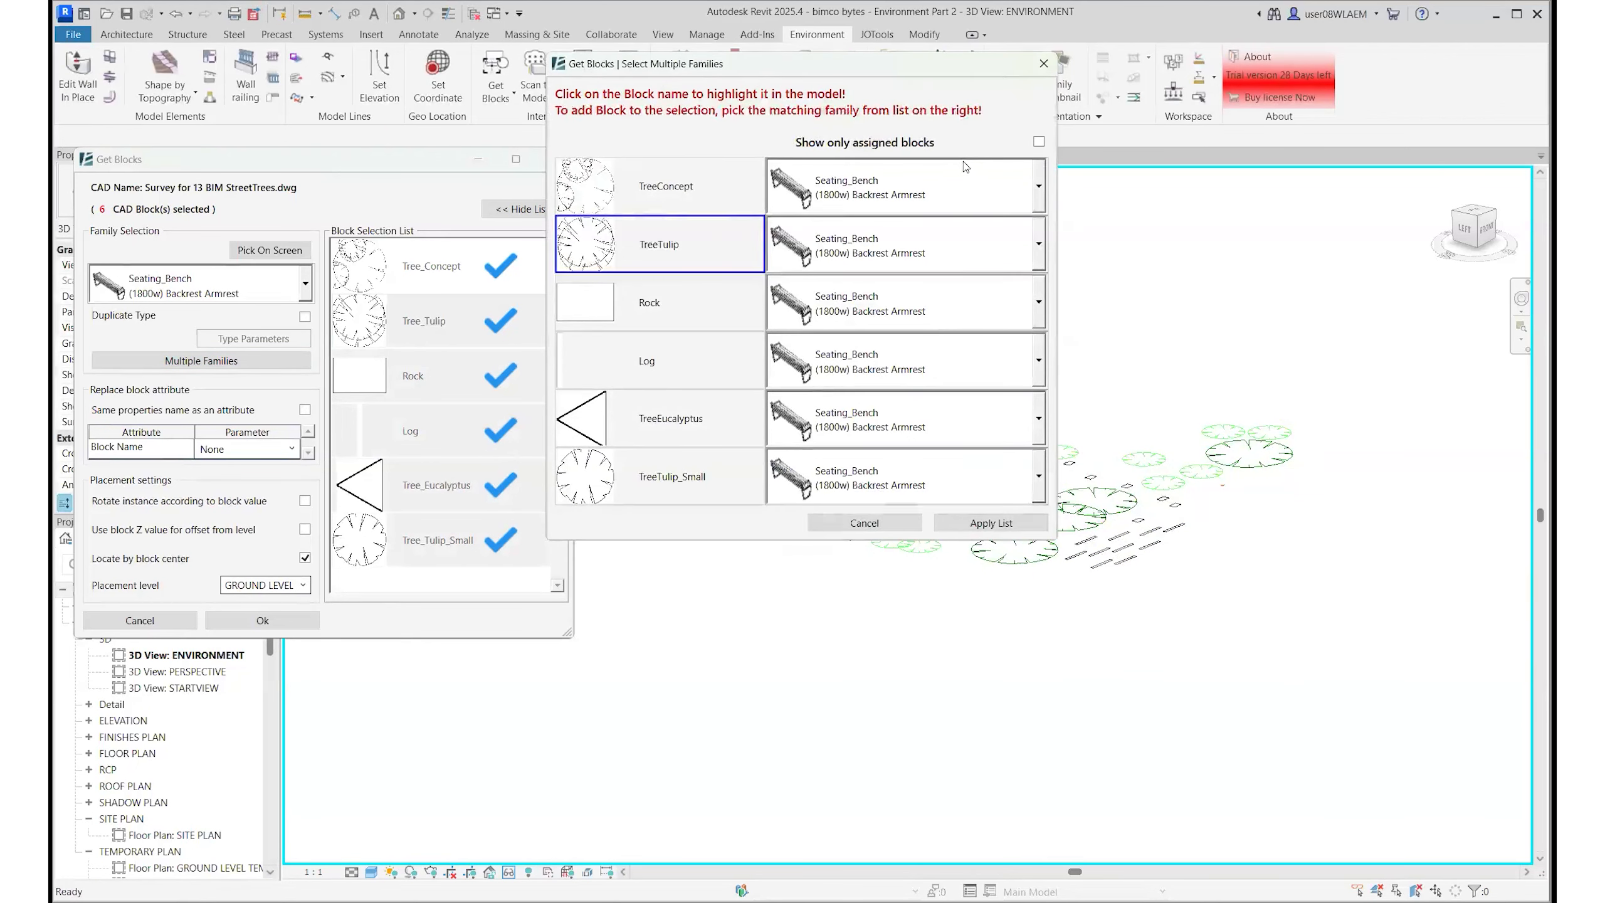
click(1039, 190)
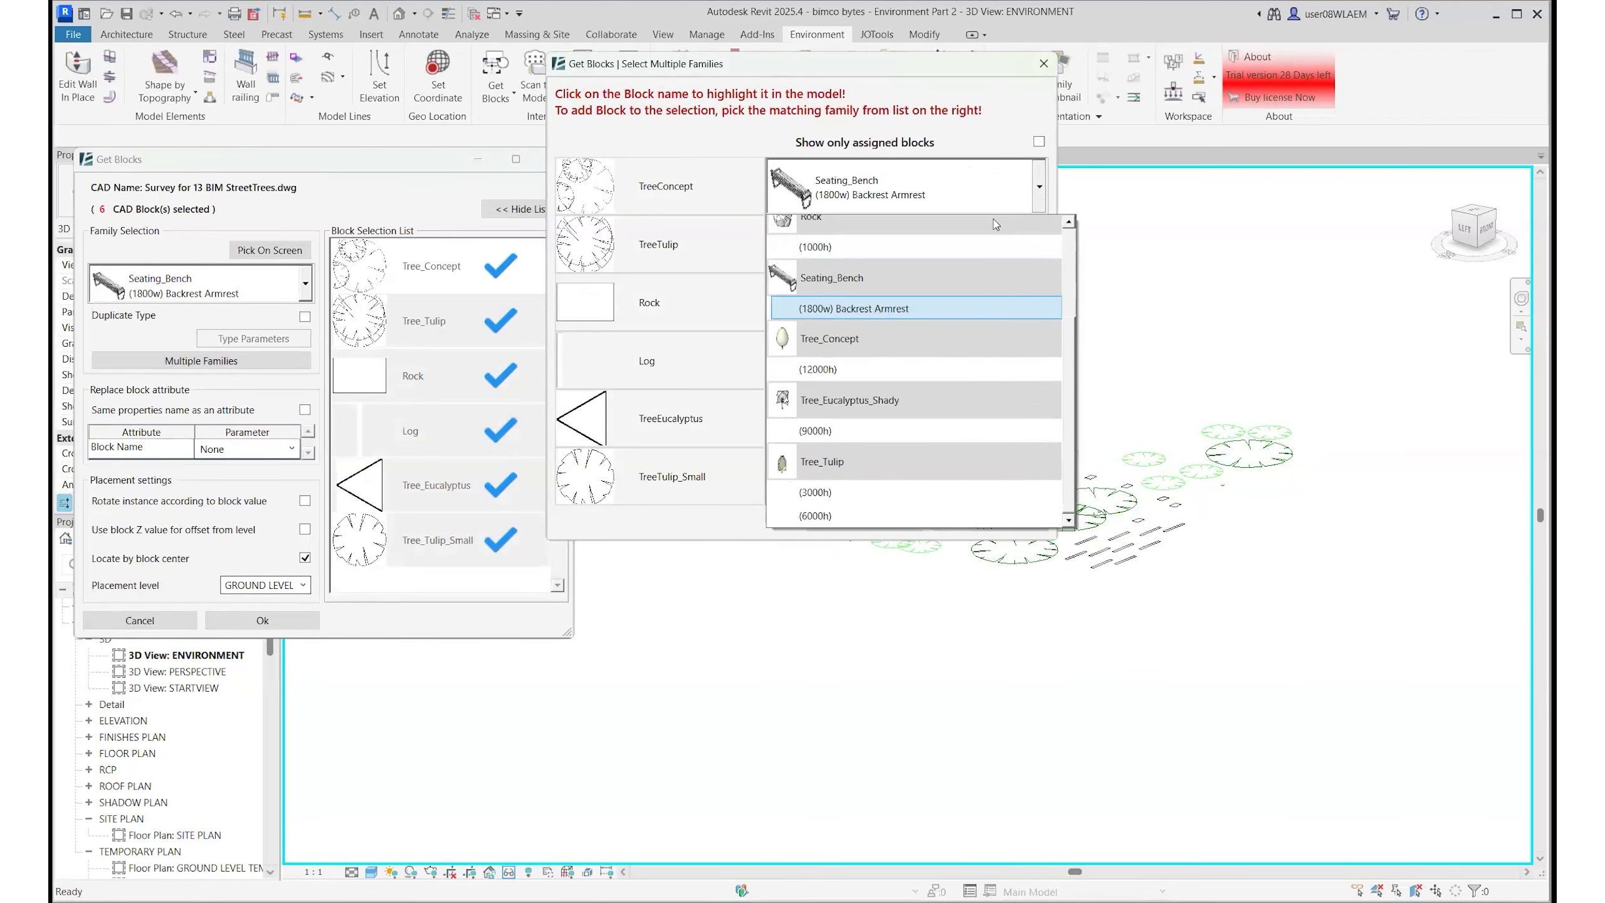
click(948, 368)
click(1038, 246)
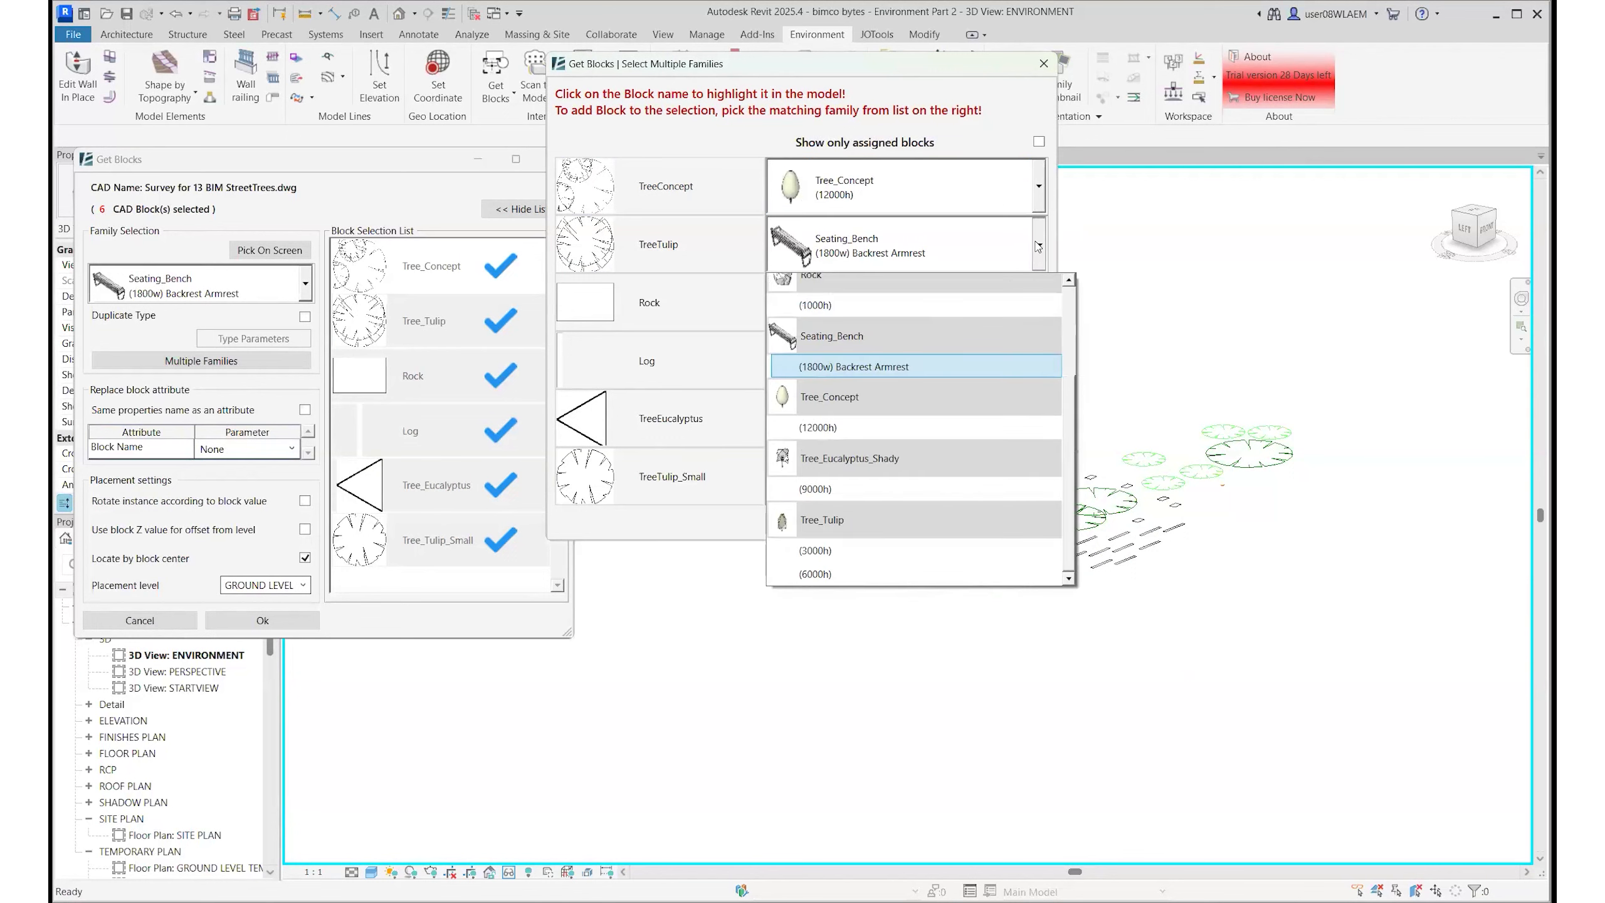
click(893, 572)
- Assign the Rock (1000h) family to the Rock block and Log_Type 4, Type 1 to the Log block
click(1039, 303)
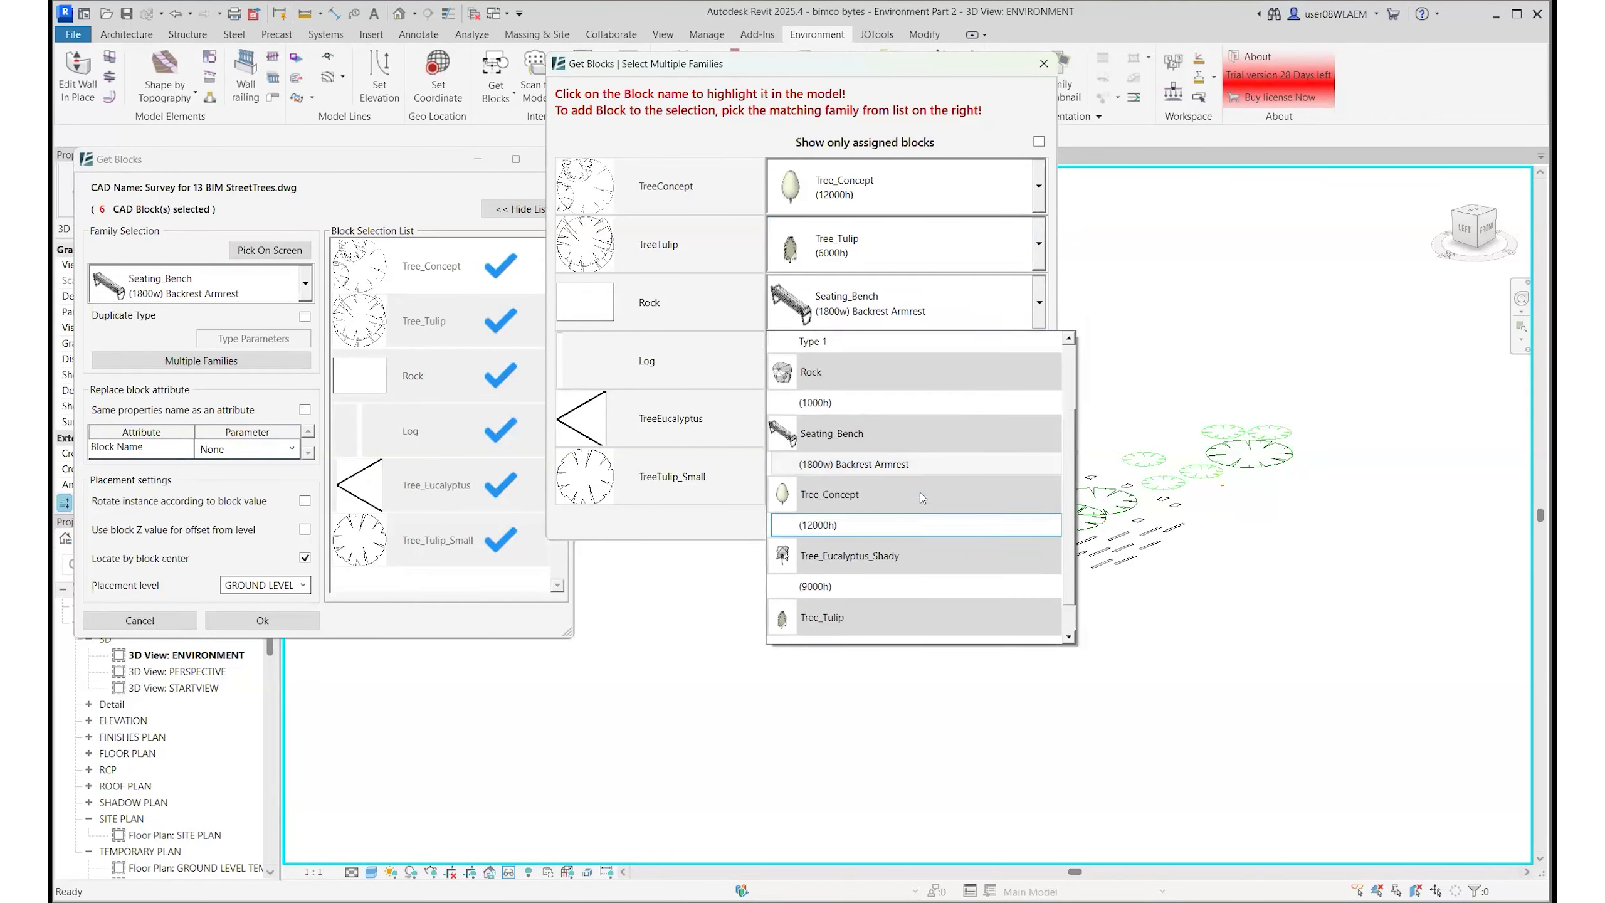
scroll(921, 492, up, 1)
click(921, 491)
click(964, 374)
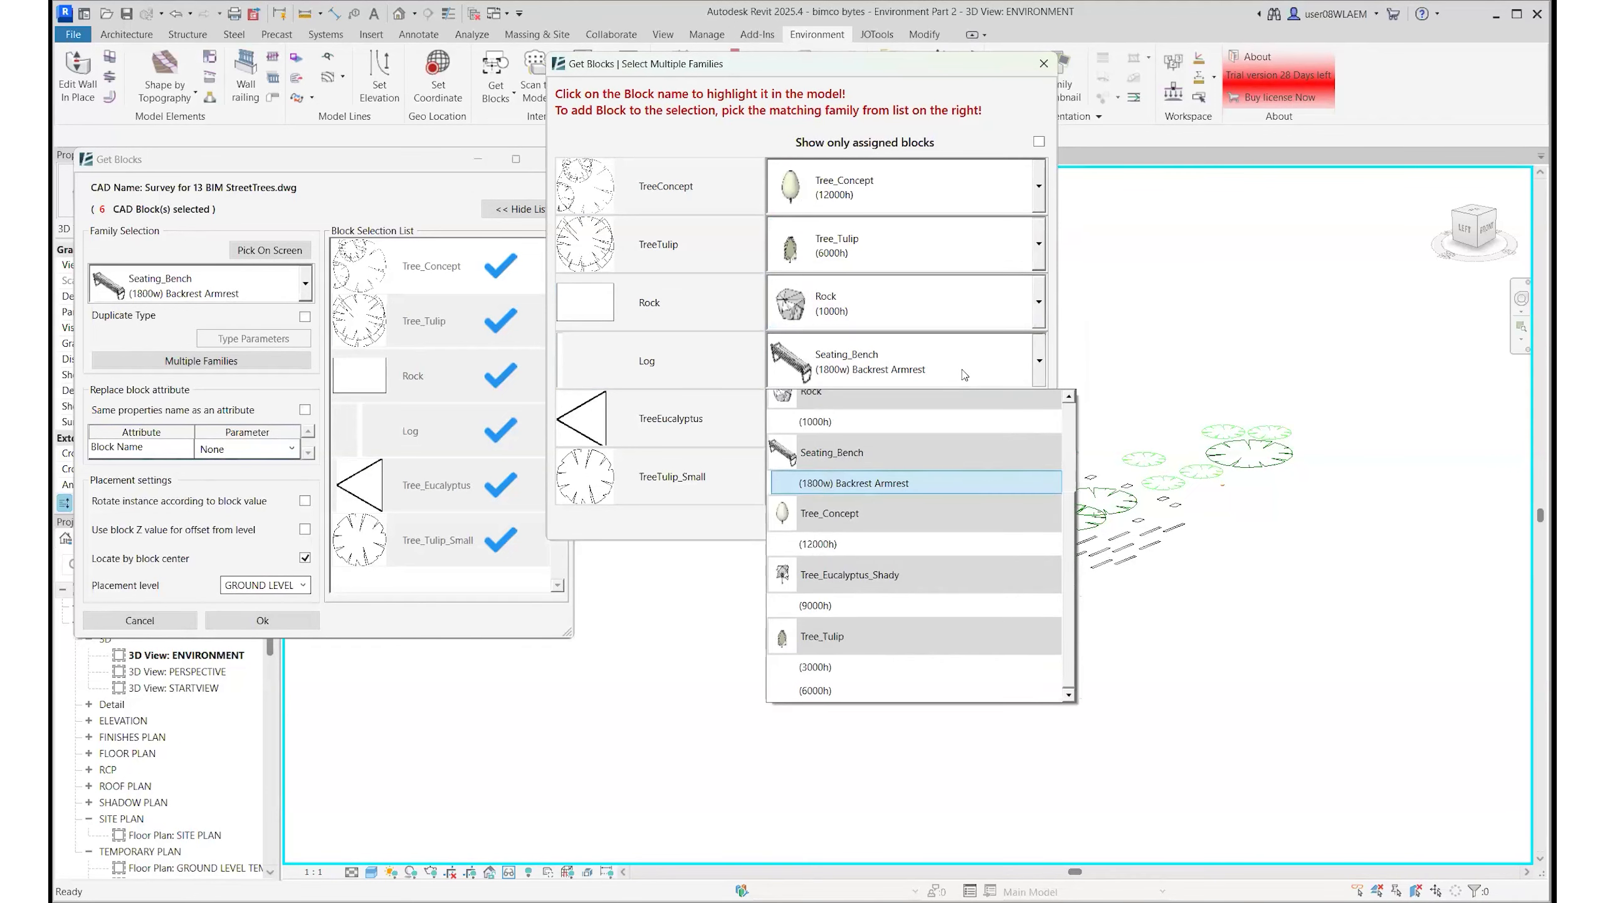
scroll(904, 449, up, 1)
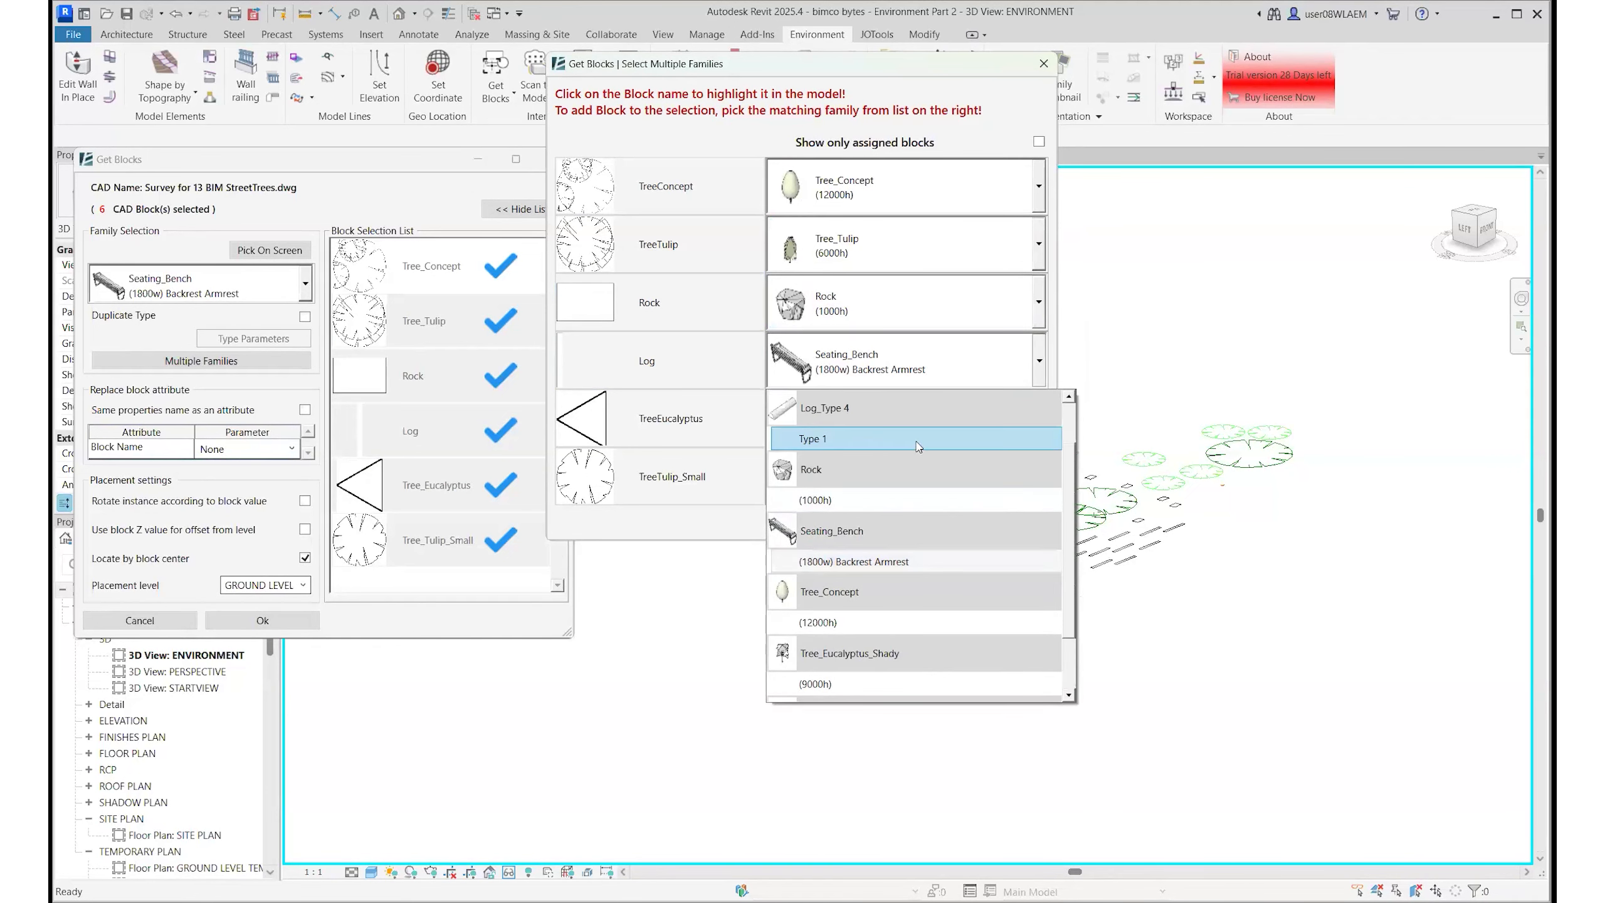
click(903, 447)
- Assign Tree_Eucalyptus_Shady (9000h) to TreeEucalyptus and Tree_Tulip (3000h) to TreeTulip_Small, and apply the family list
click(990, 435)
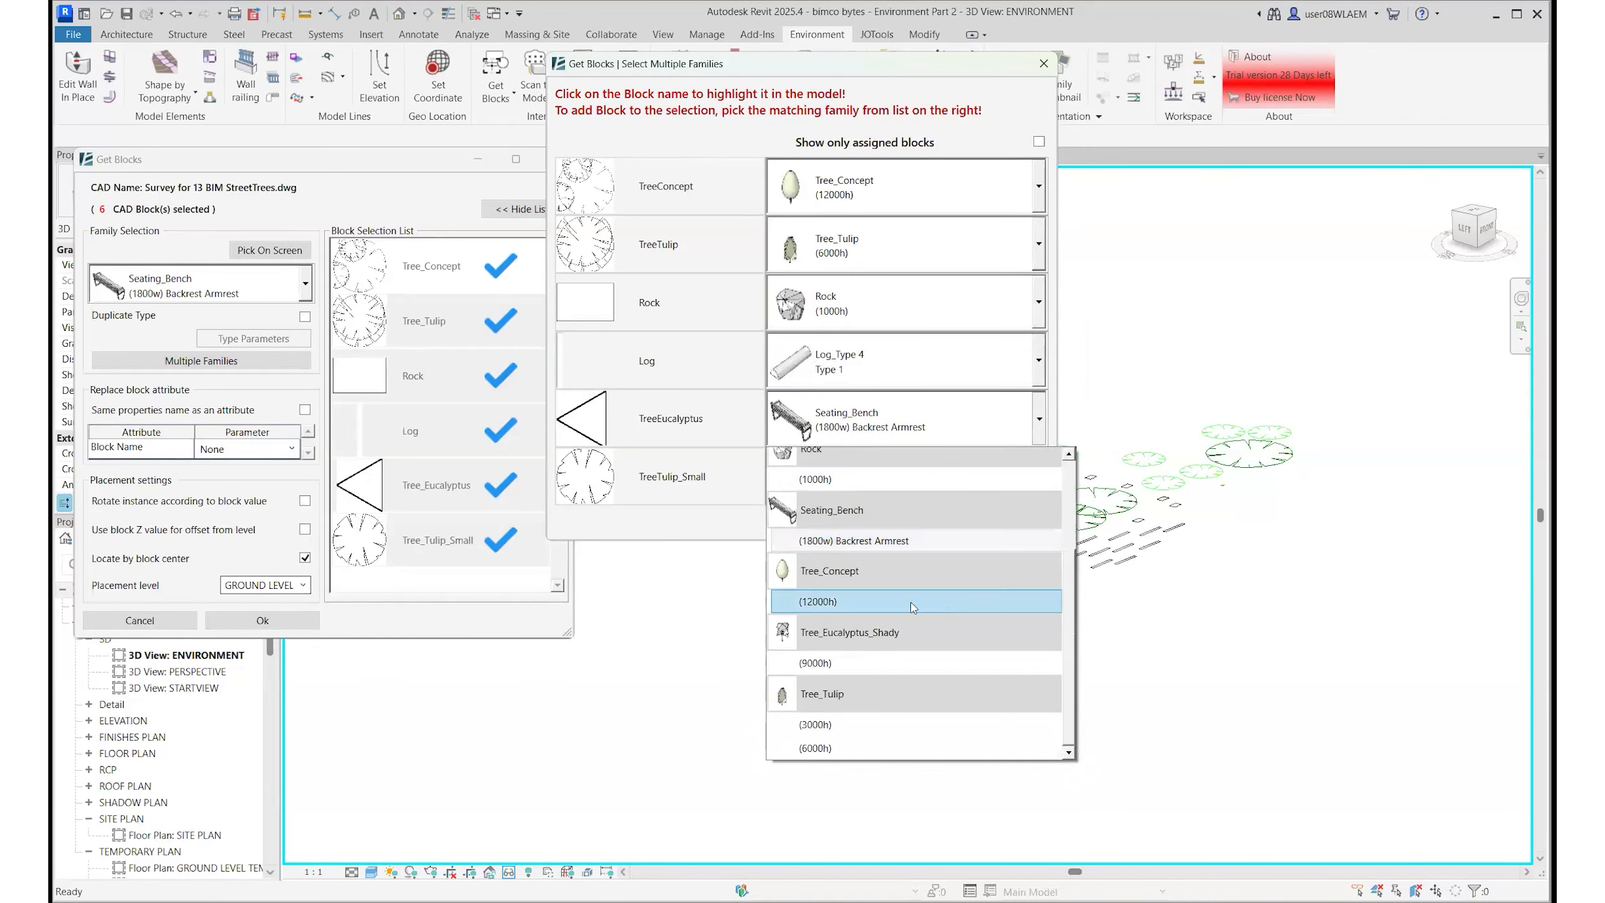
click(948, 600)
click(1010, 478)
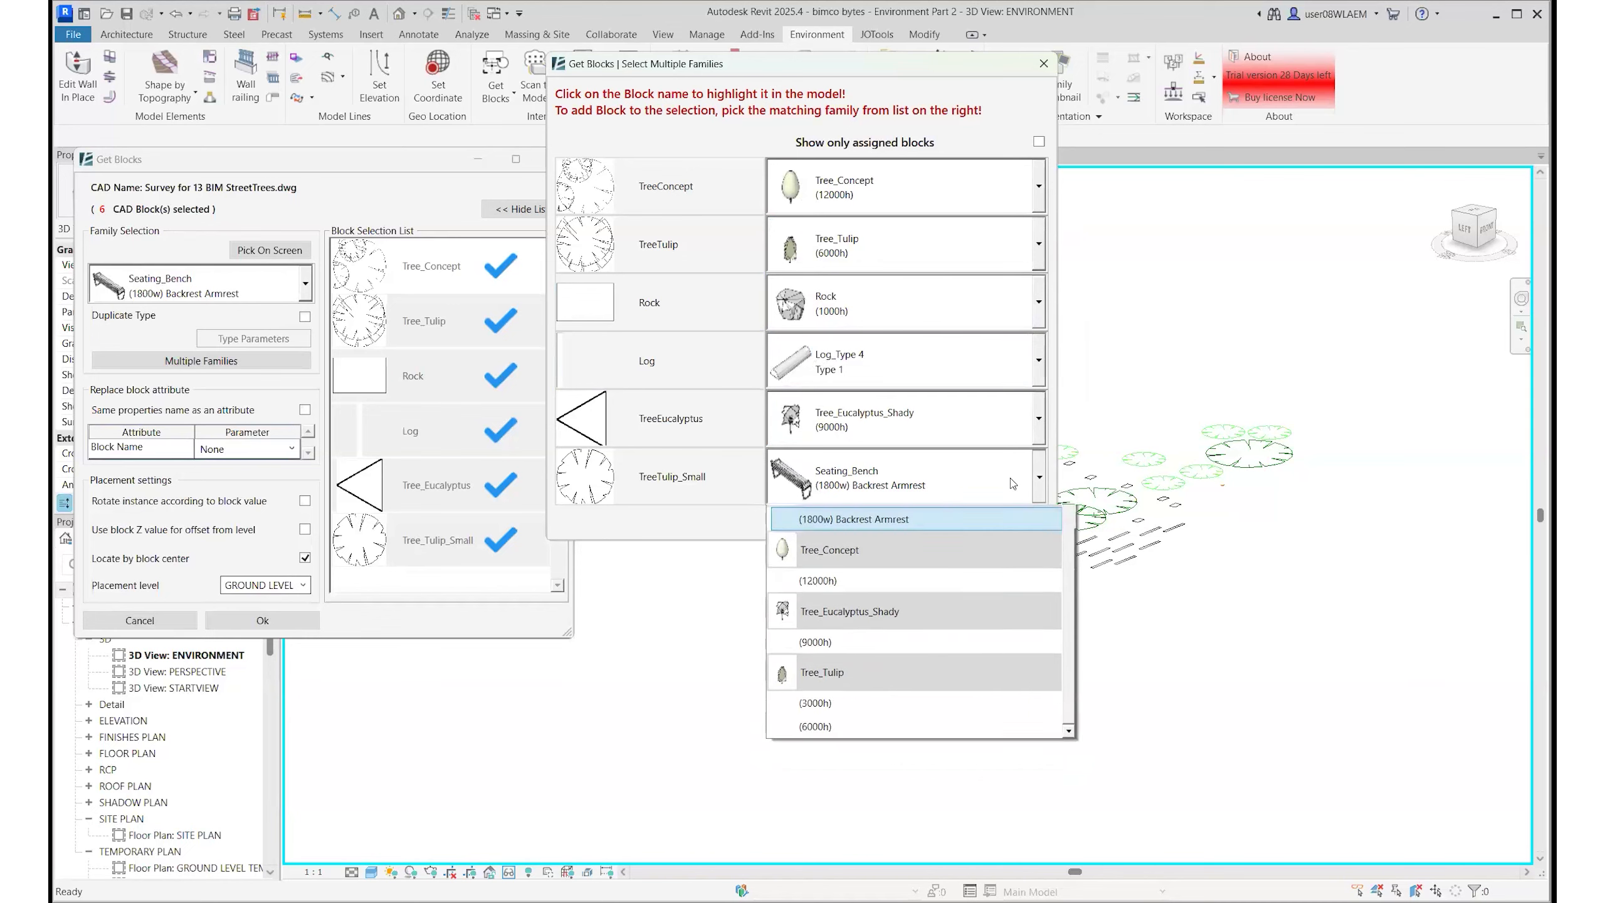
scroll(979, 585, up, 1)
click(858, 783)
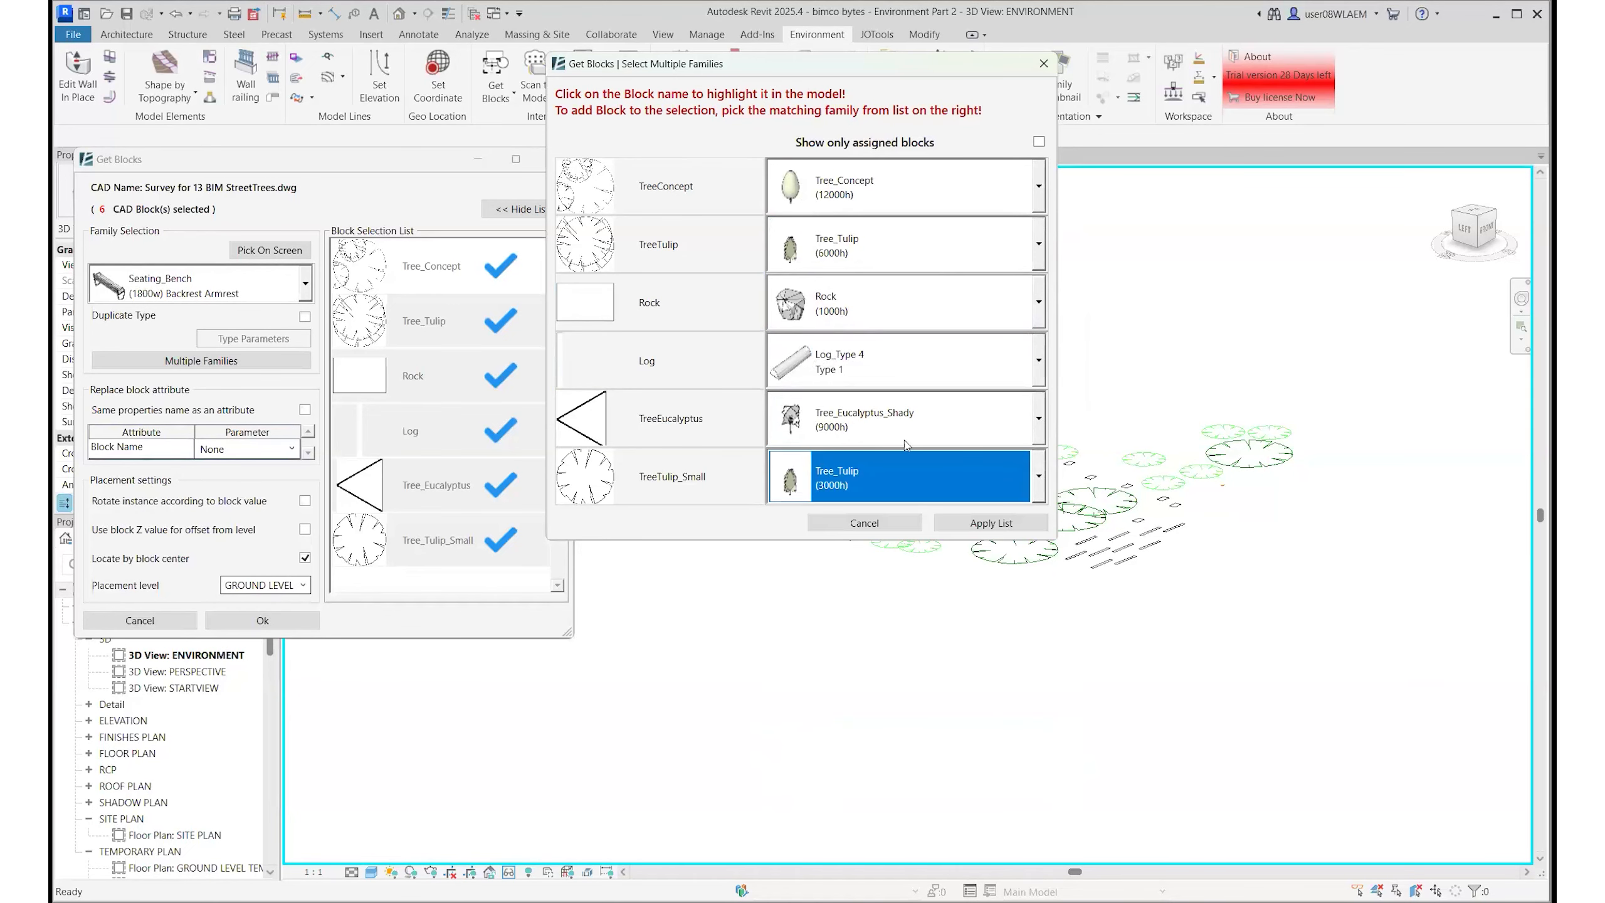
click(996, 524)
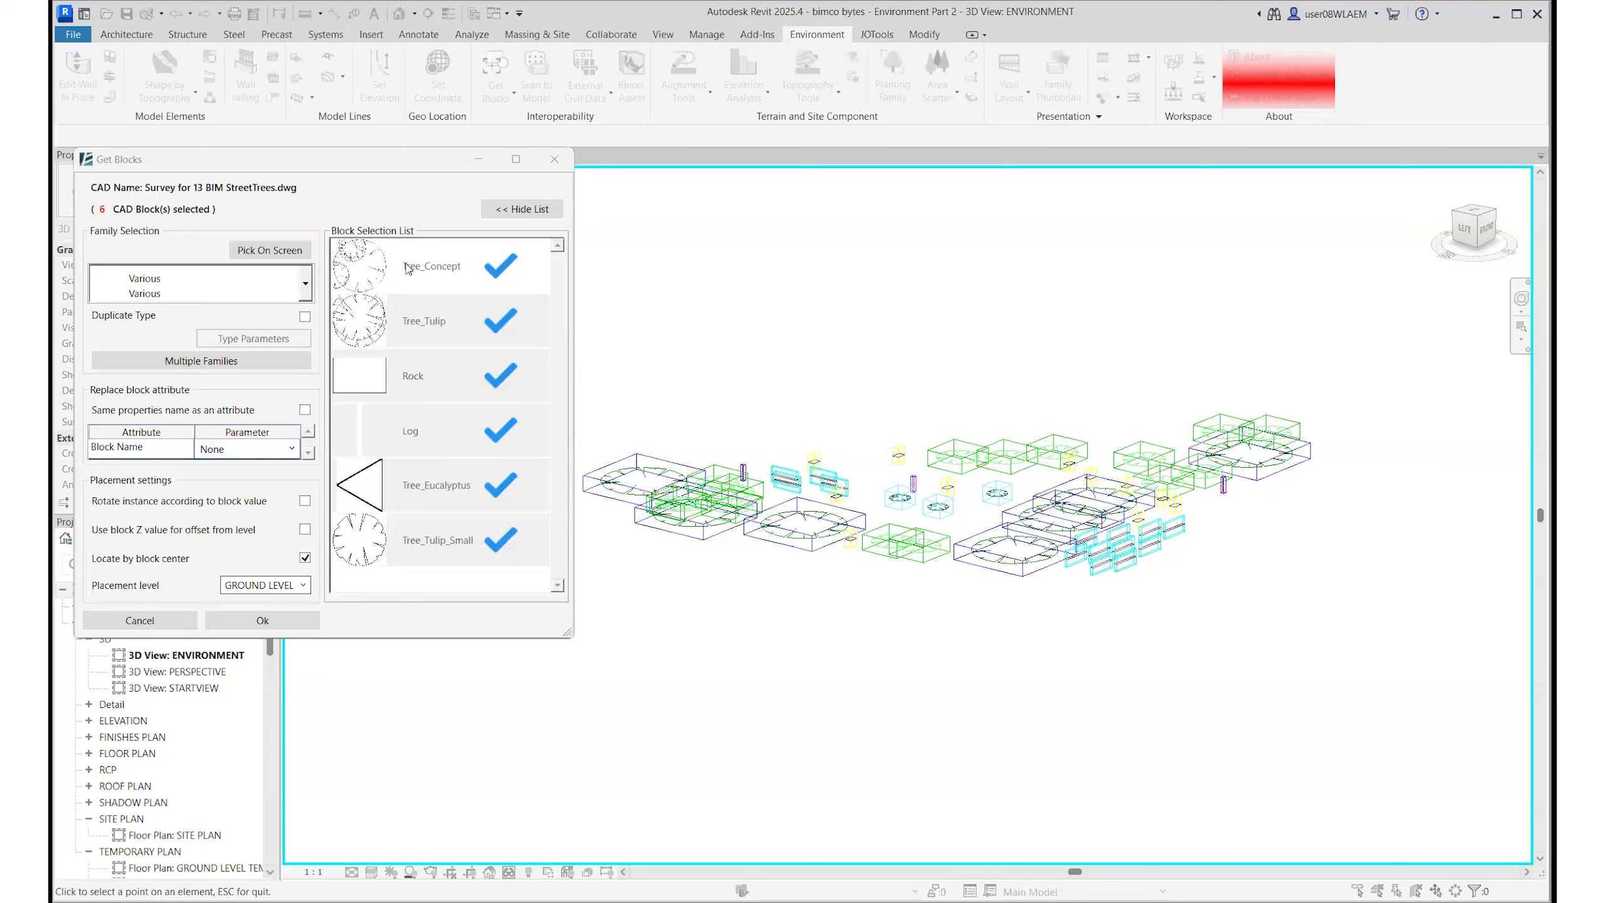
- Map the Block Name attribute to the Comments parameter and place the families, located by block center on GROUND LEVEL
click(297, 448)
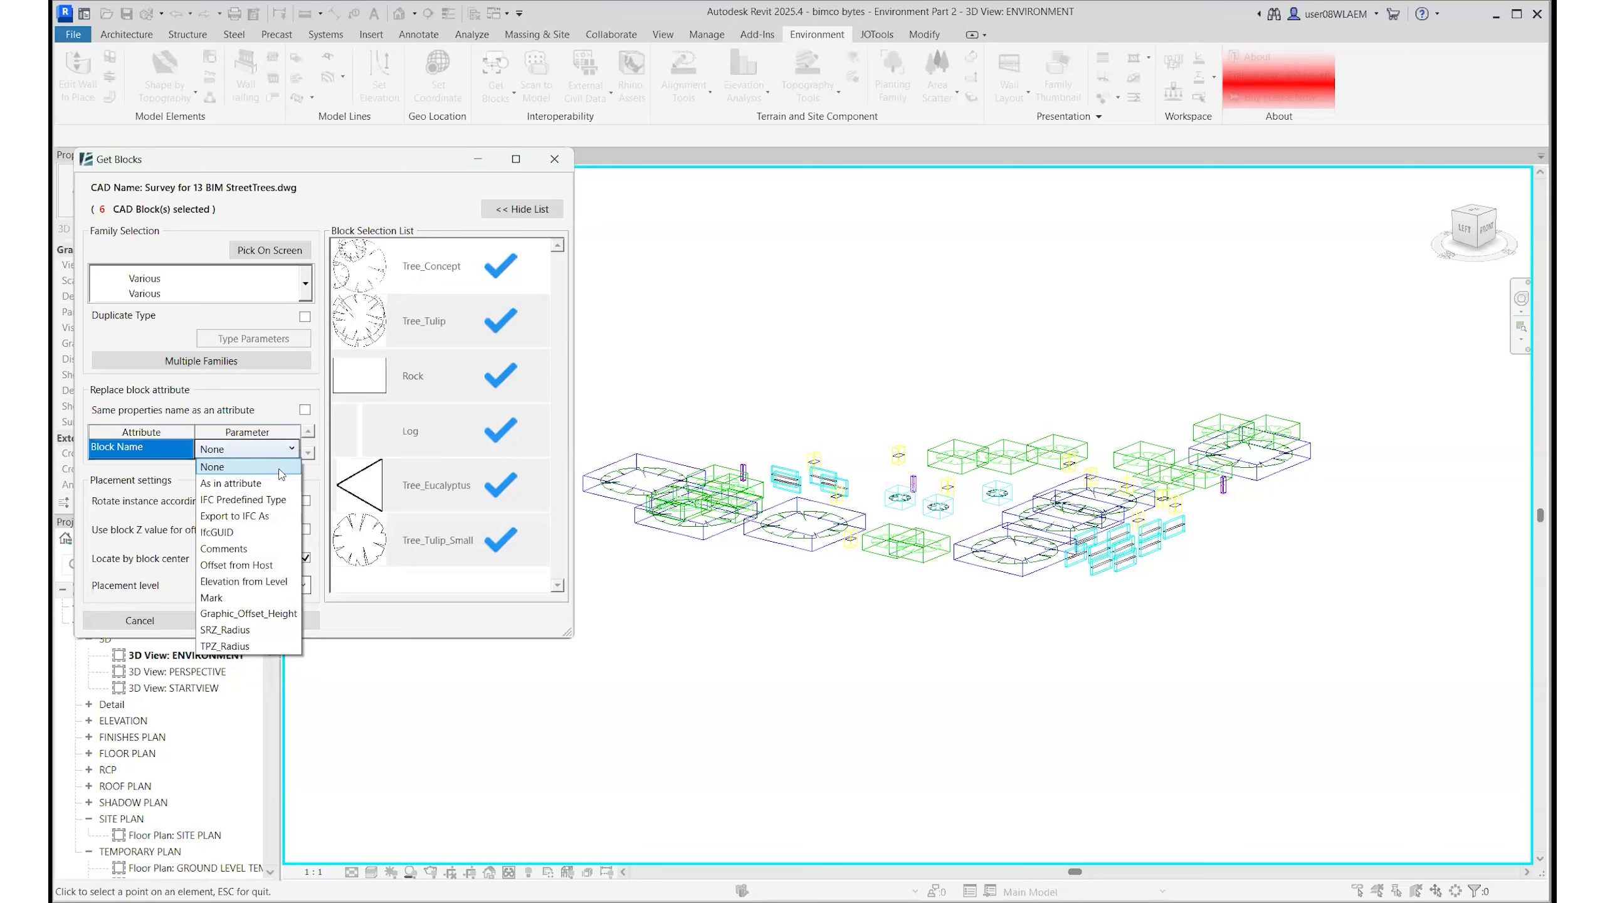
click(258, 548)
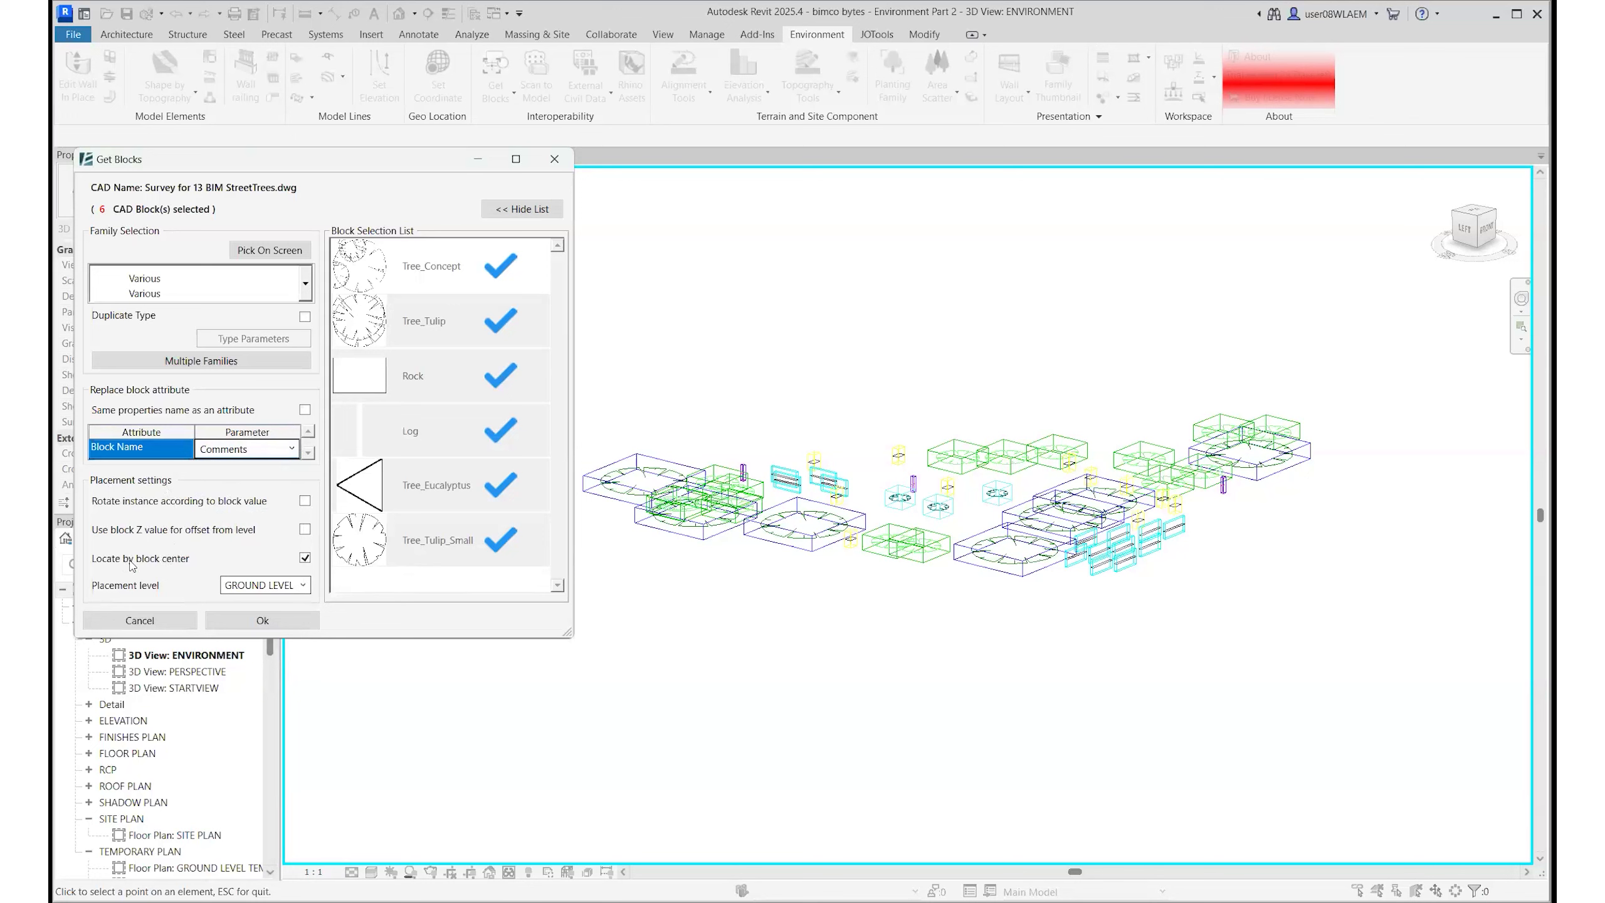
click(274, 625)
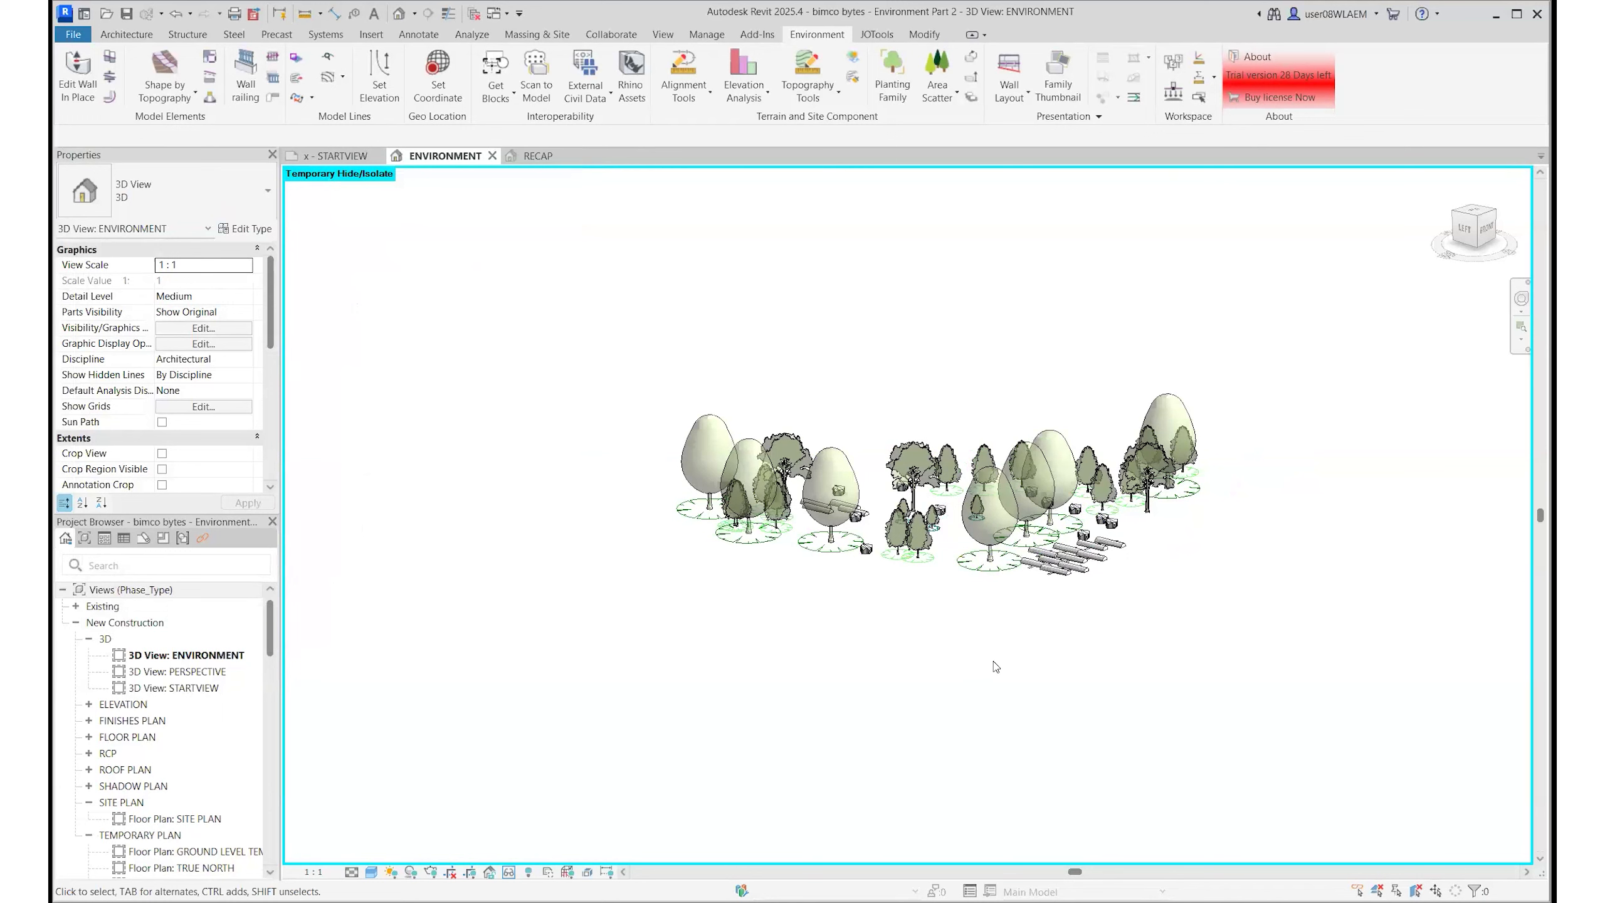
- Reset the temporary isolation and filter a selection of the whole site down to the Planting category
click(509, 872)
click(582, 854)
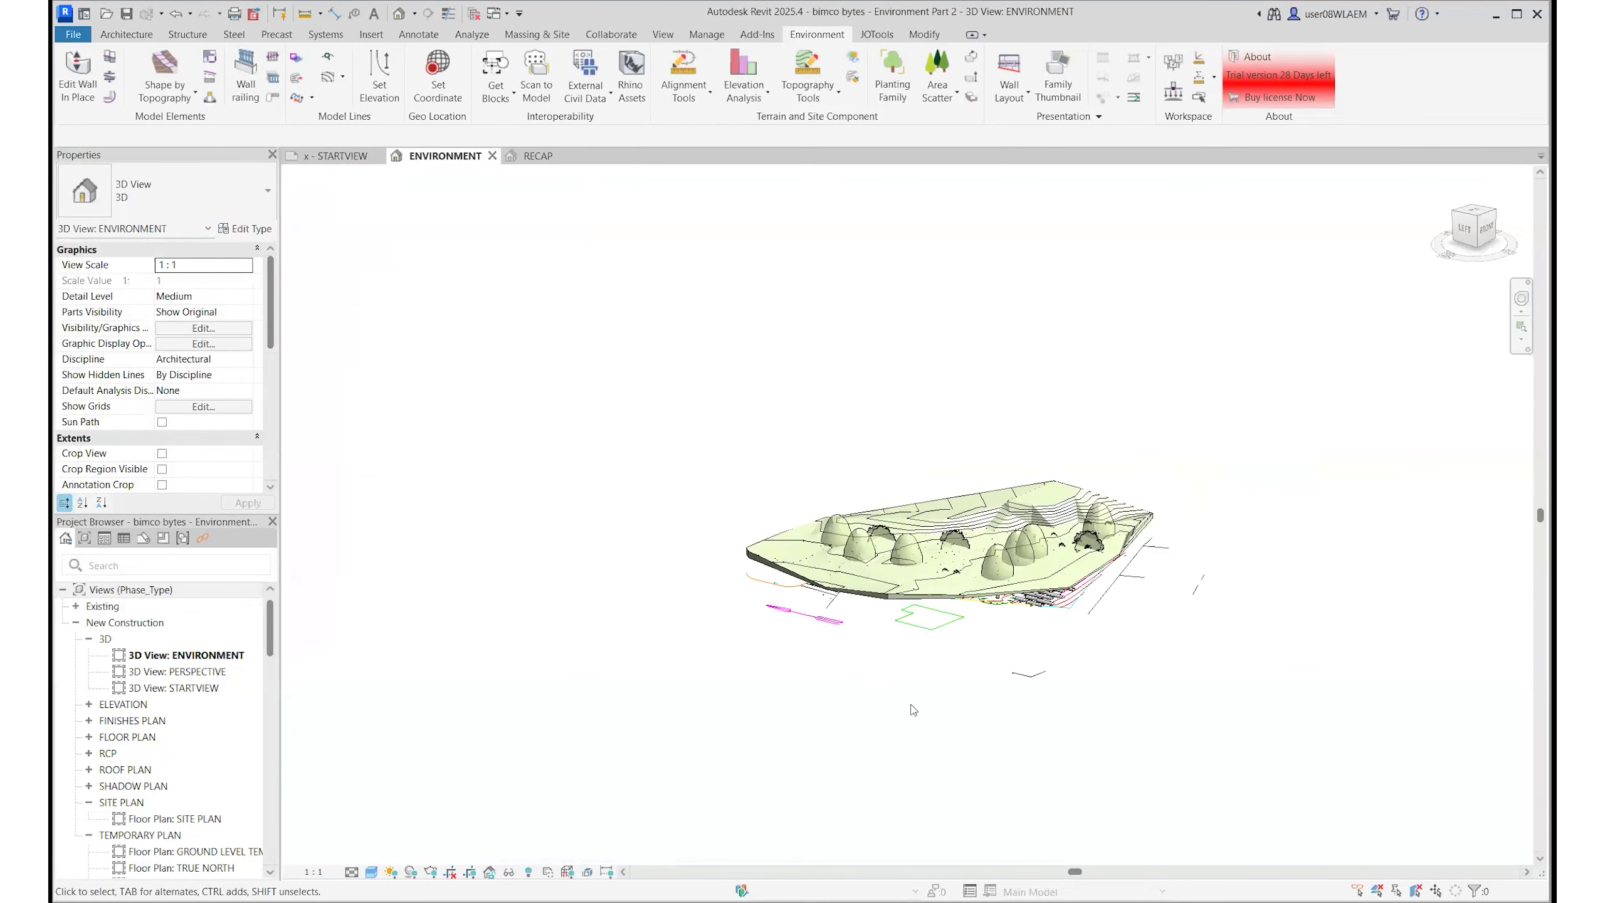
drag(530, 270, 1328, 738)
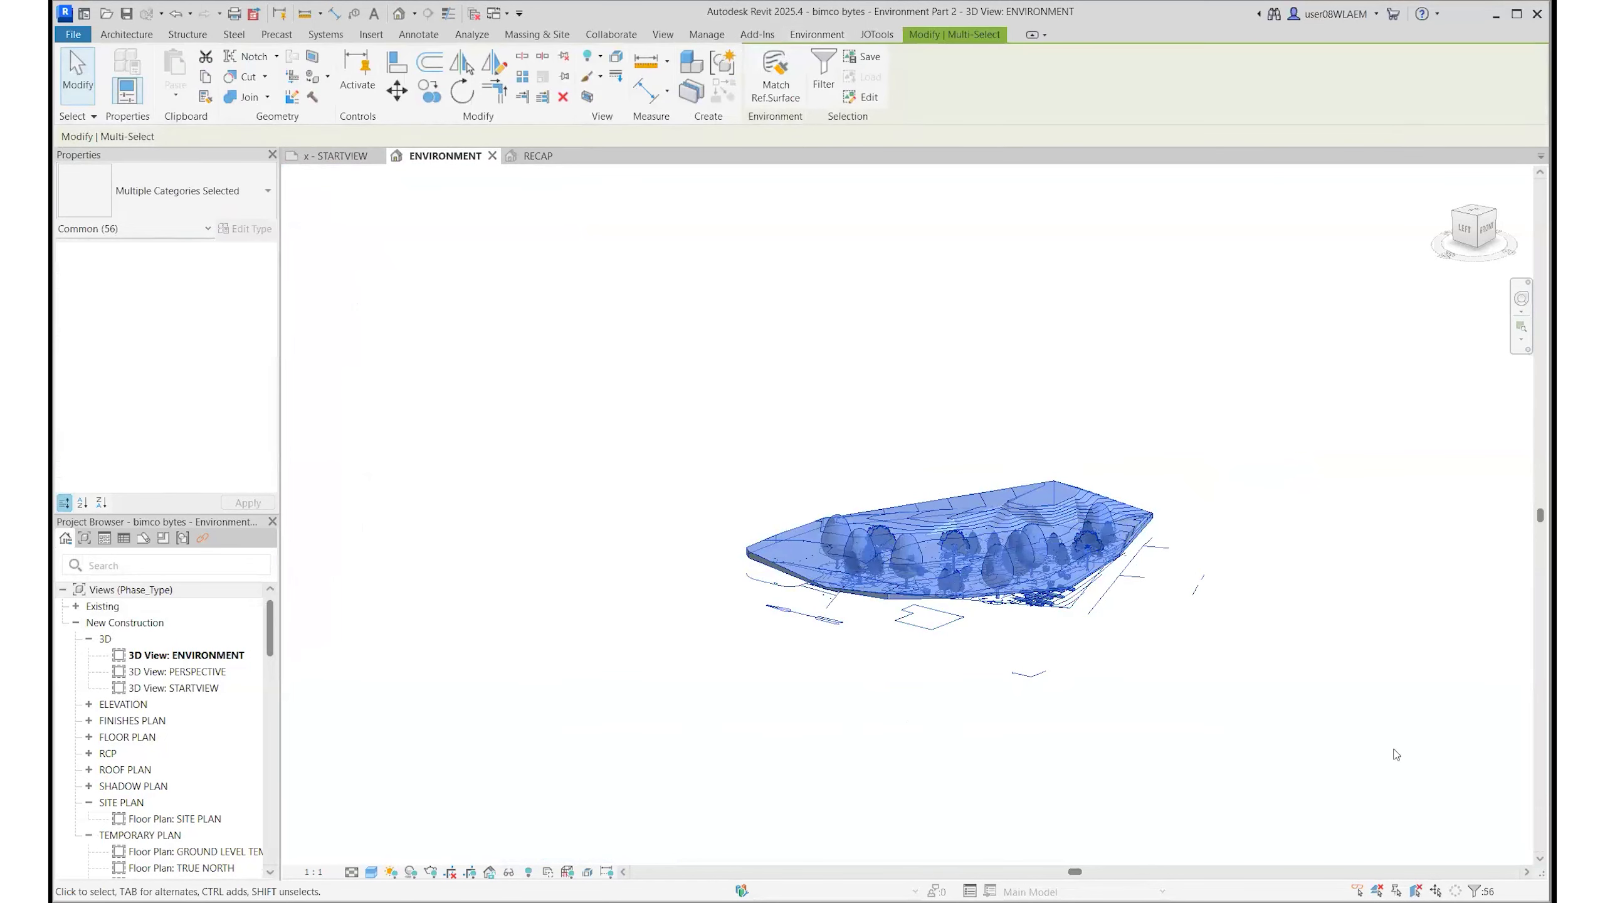
click(823, 67)
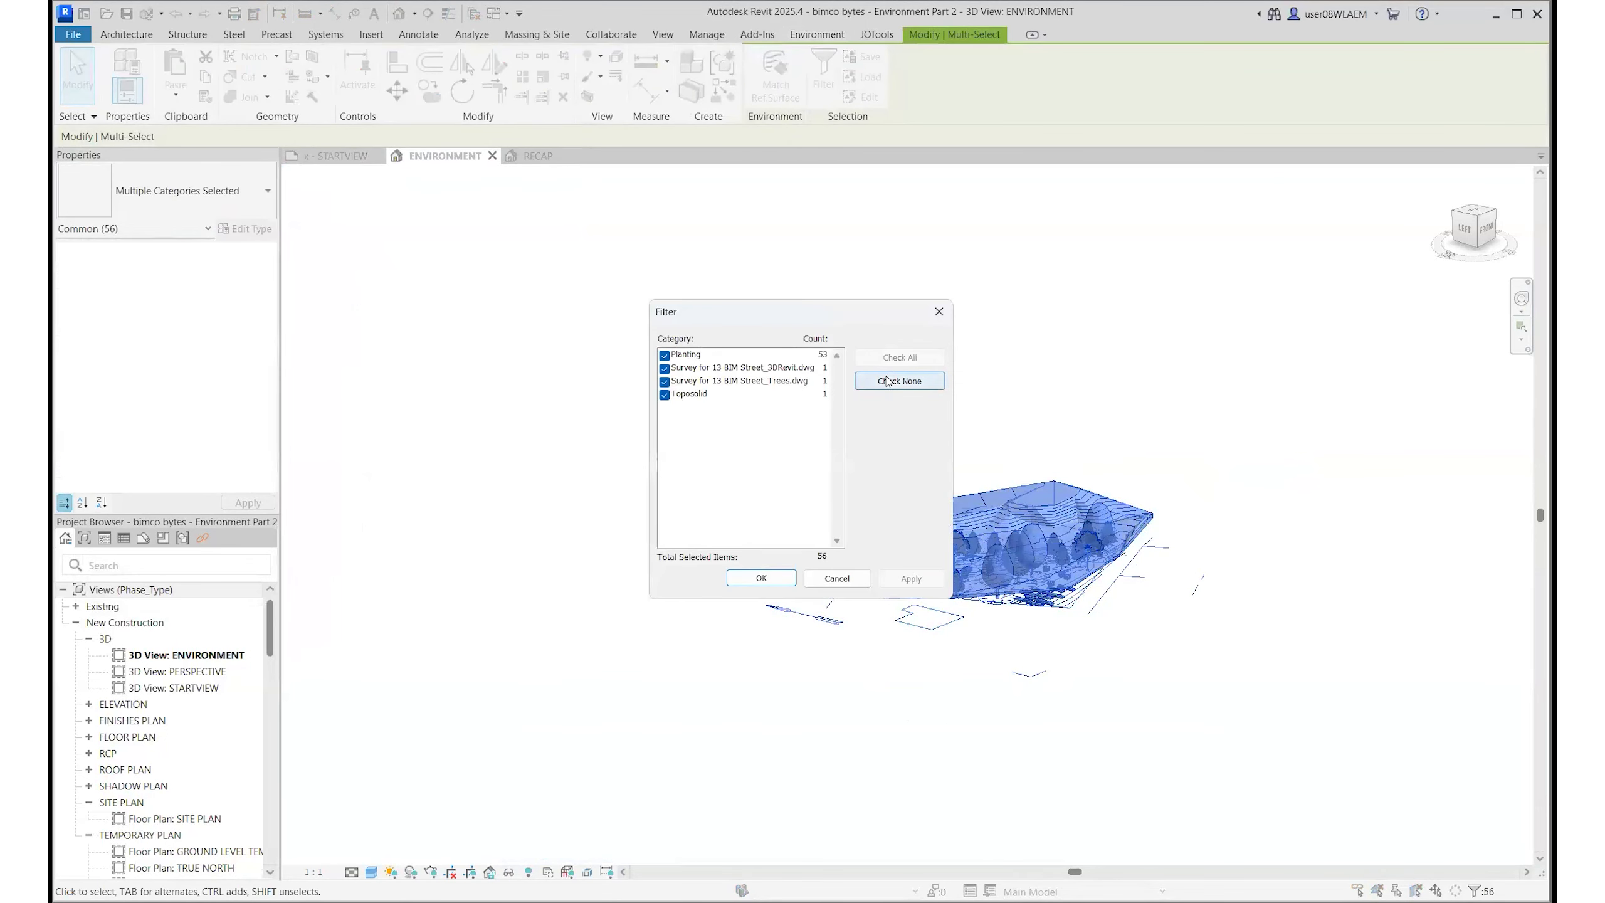
click(899, 381)
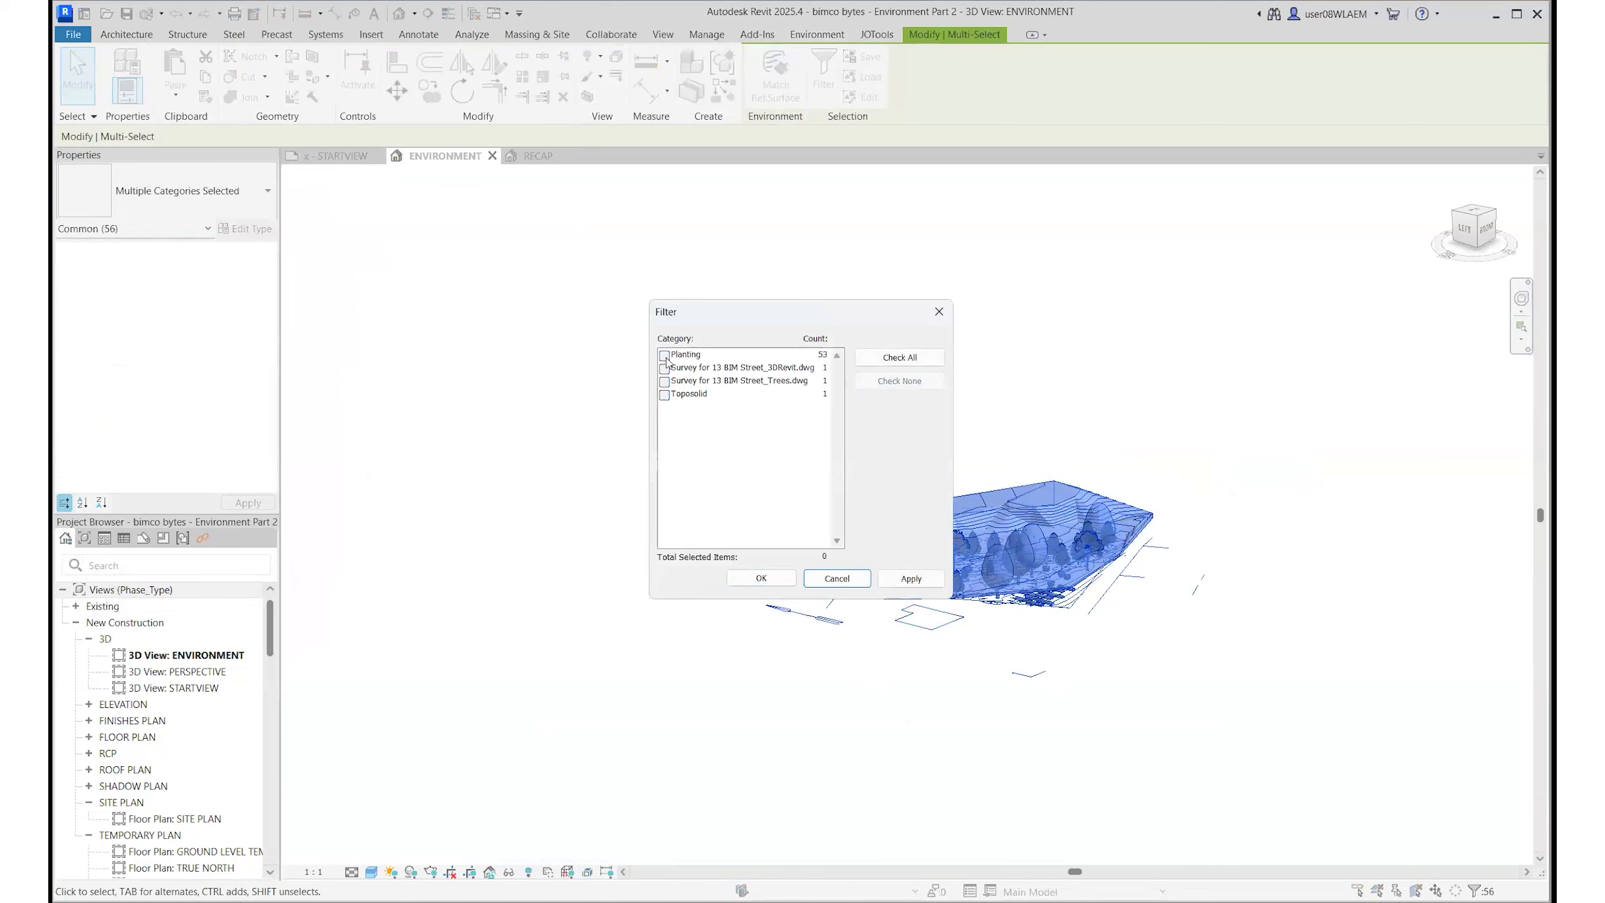
click(665, 357)
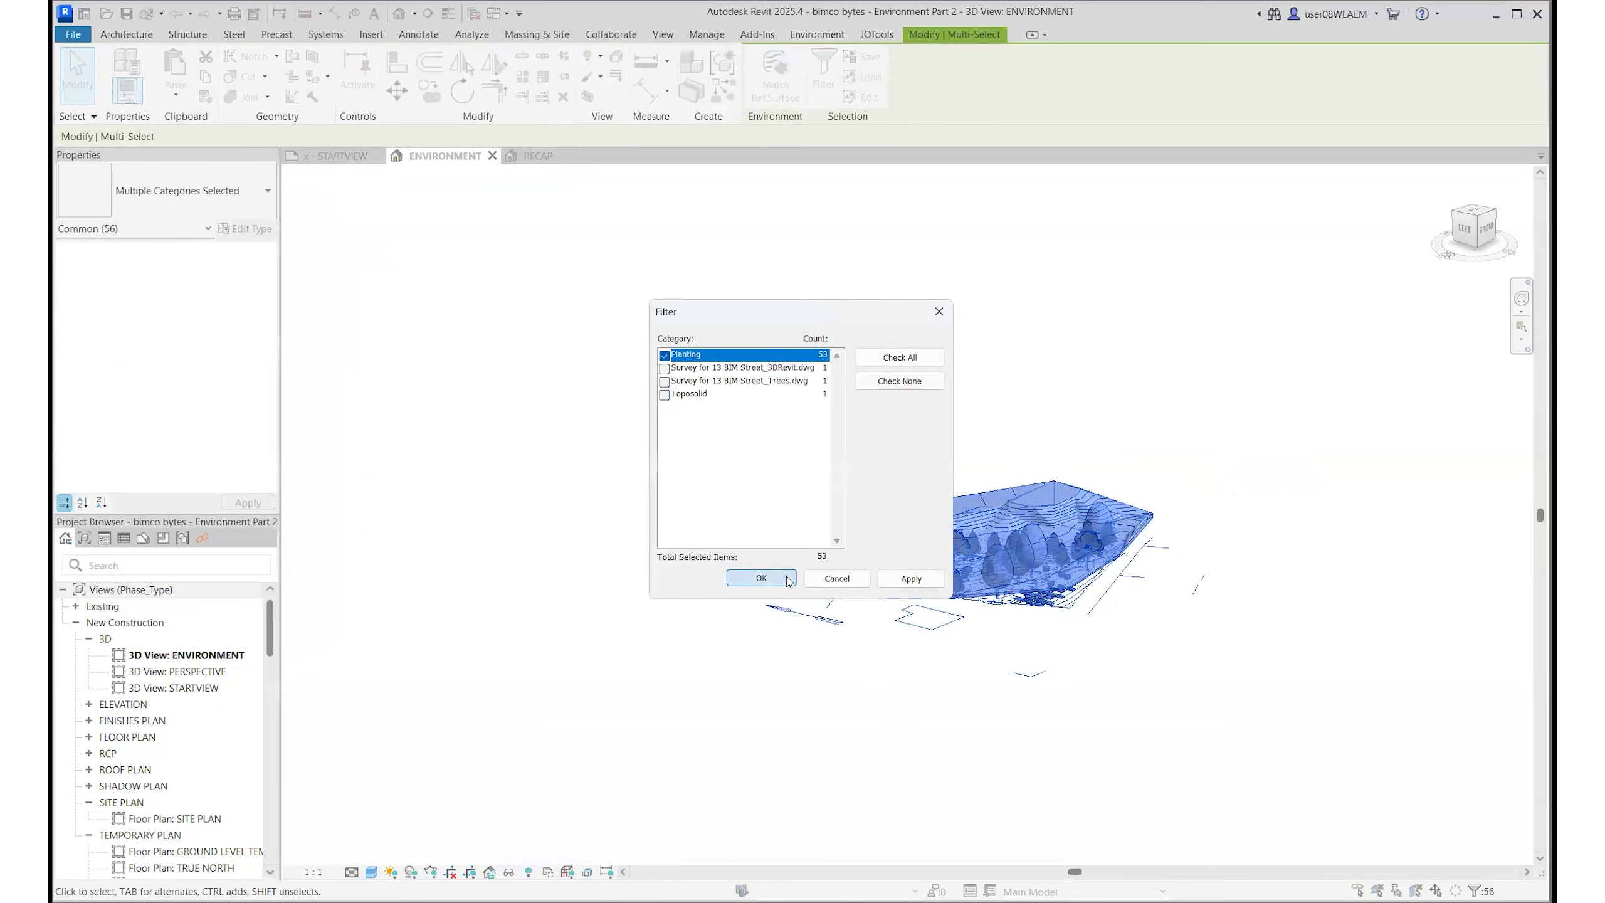
key(Return)
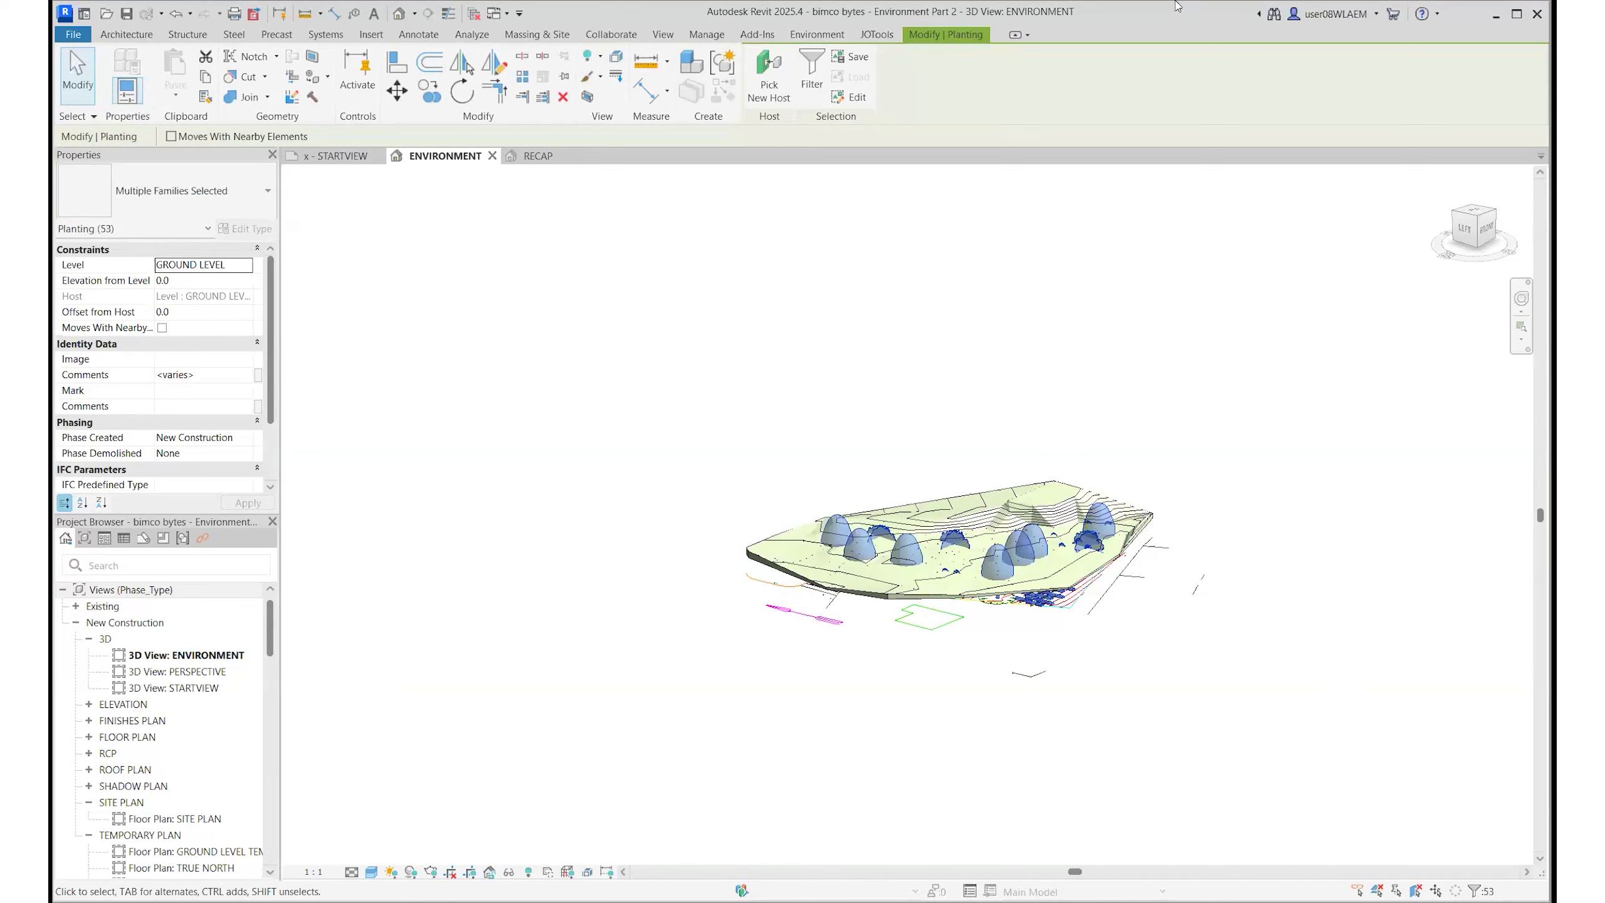
- Align the selected planting to the surface of the toposolid with an offset of 0
click(834, 35)
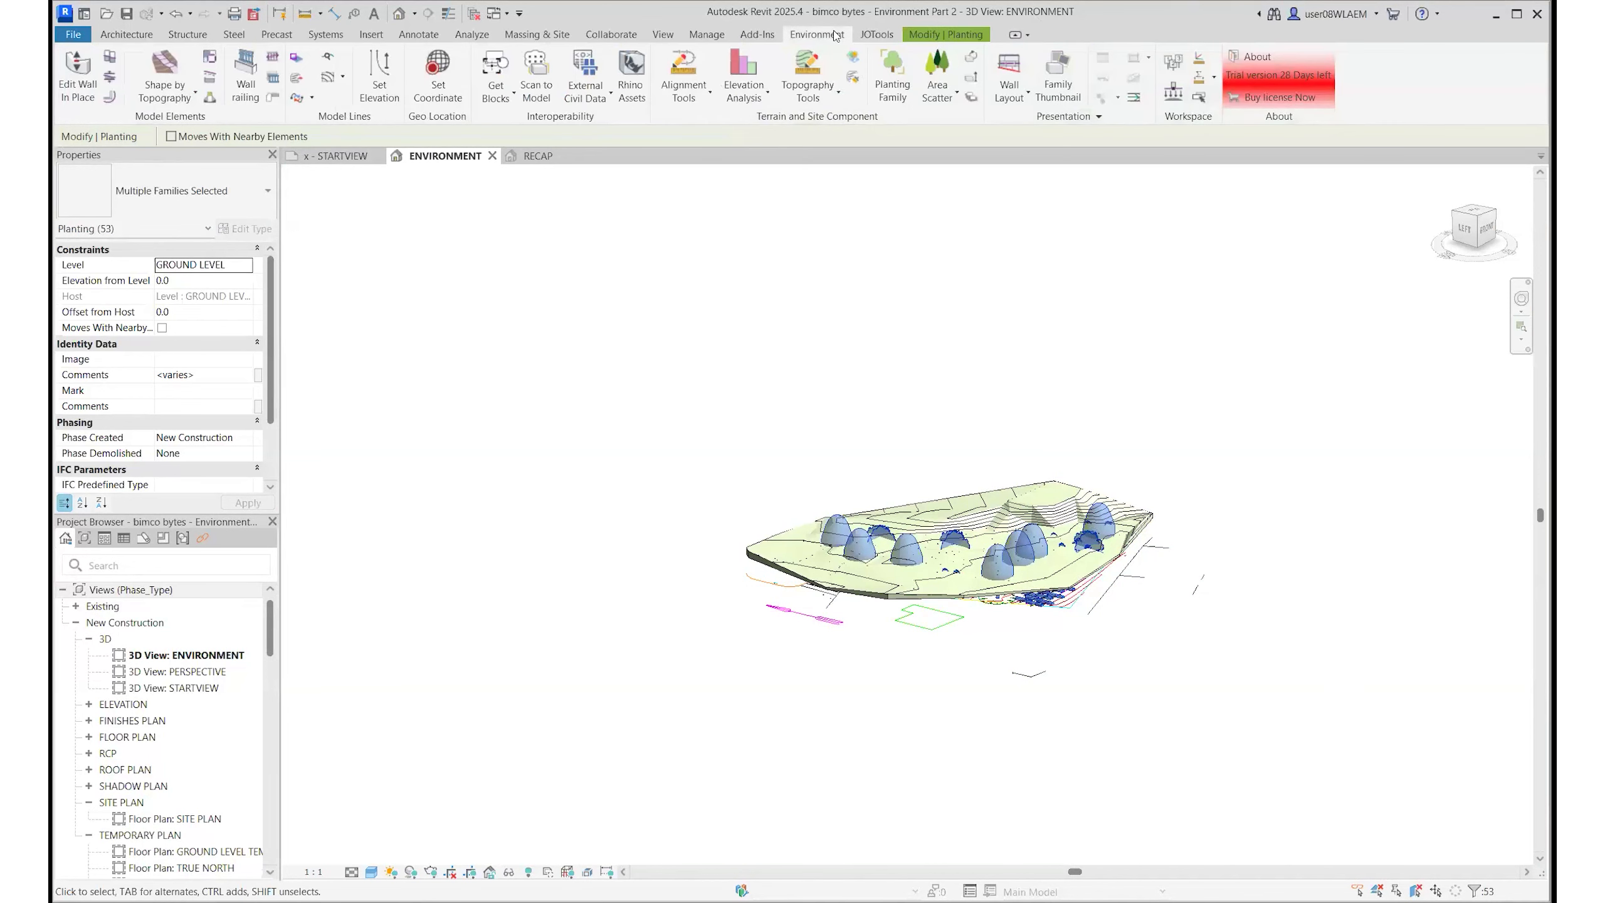
click(972, 78)
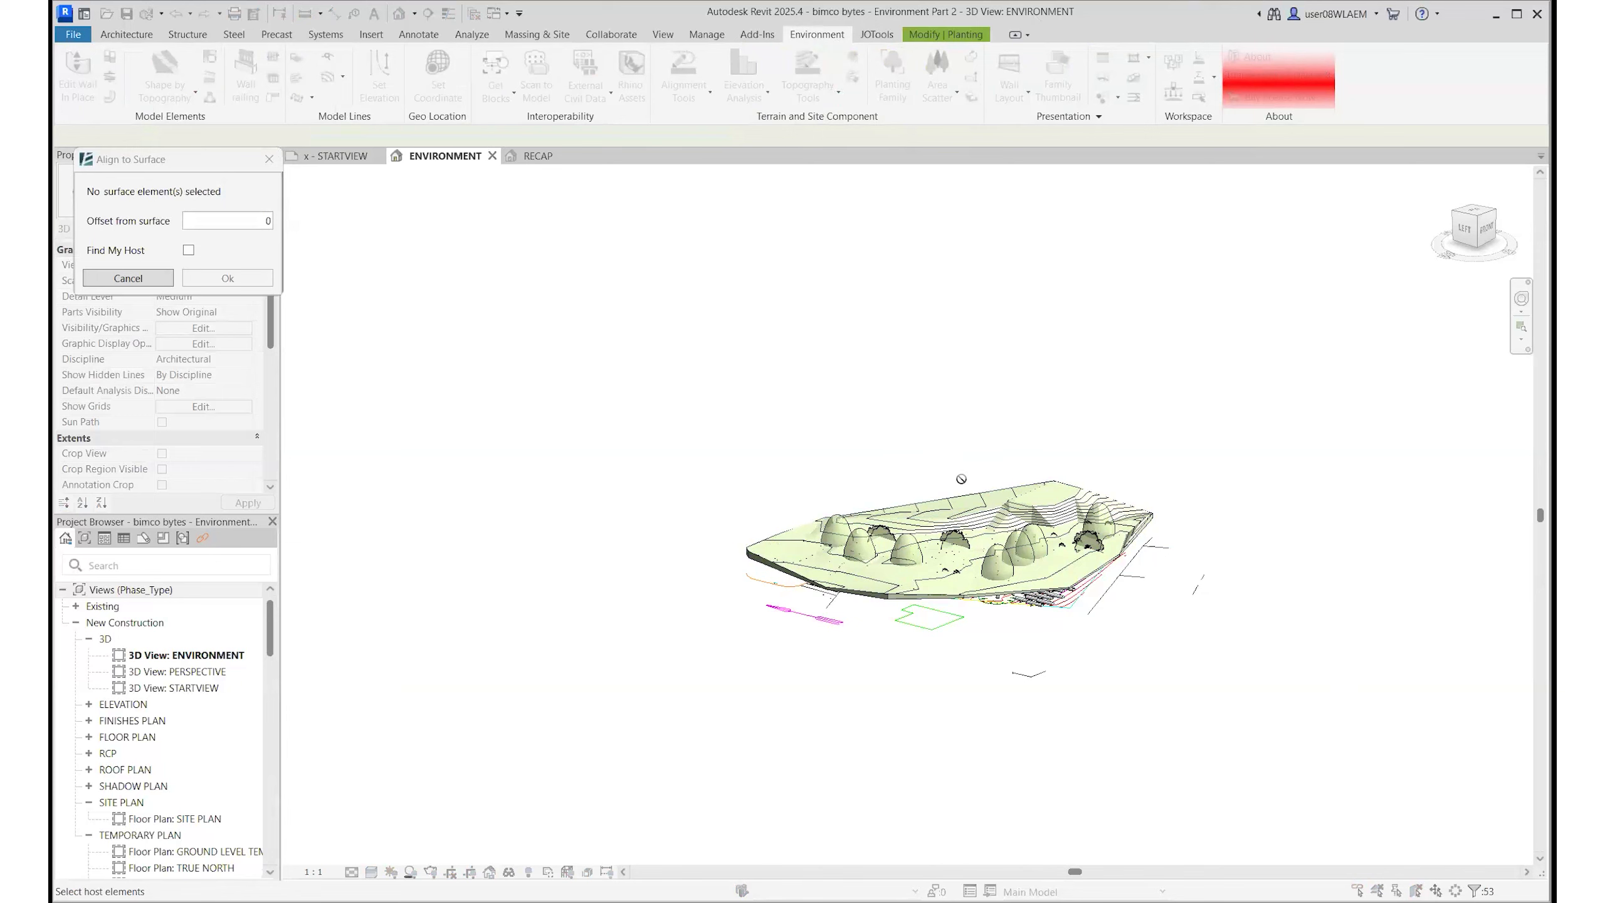
click(883, 582)
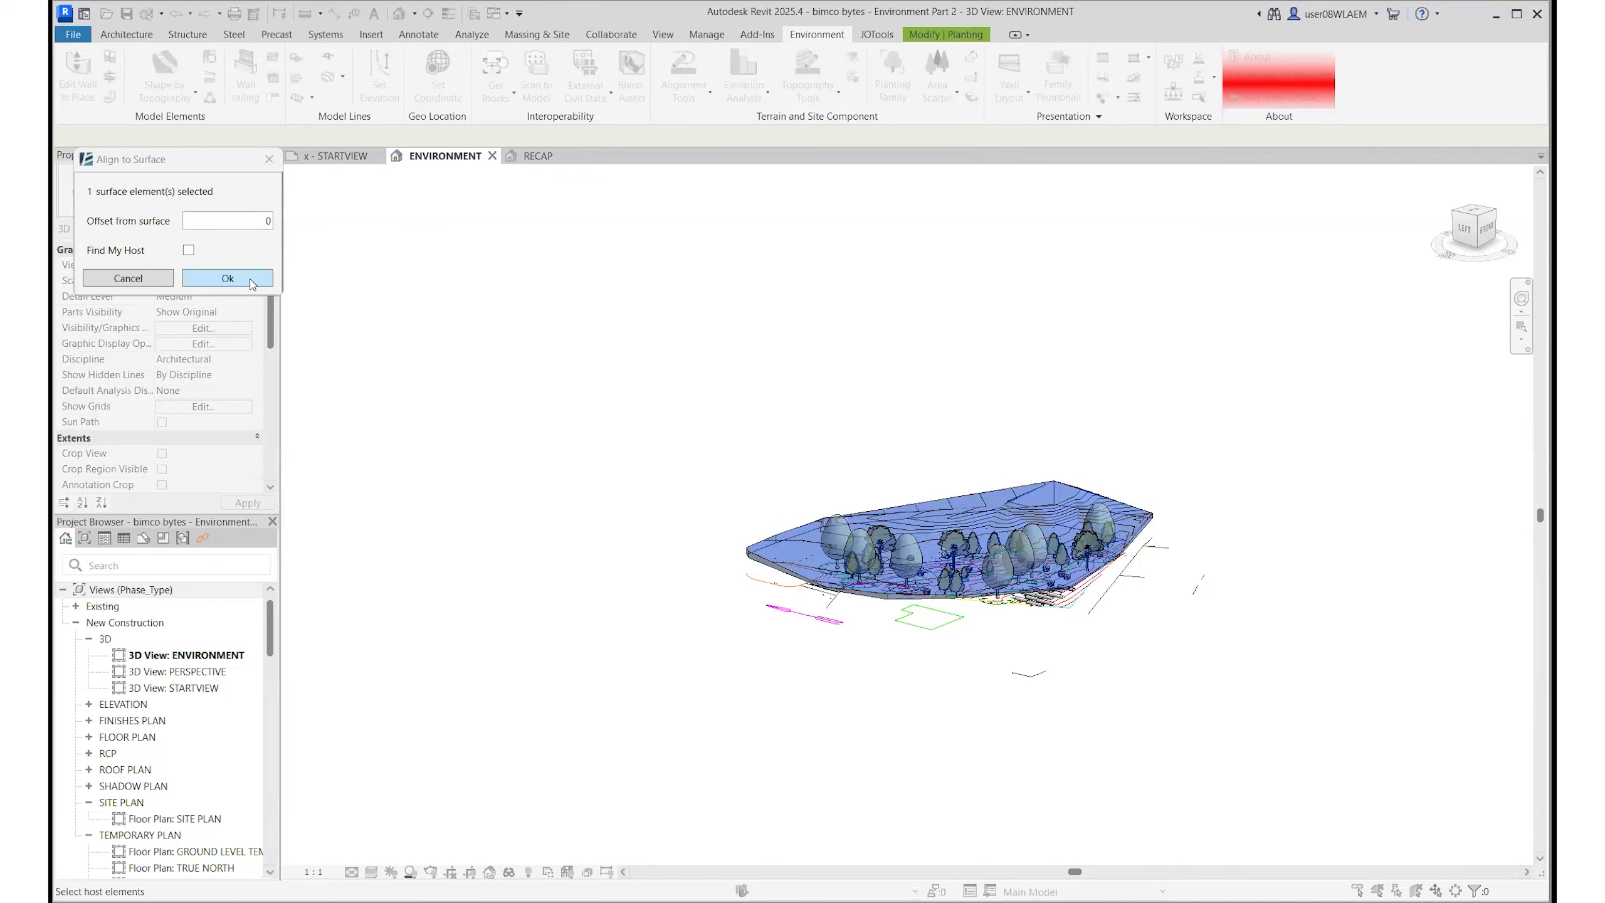
click(228, 279)
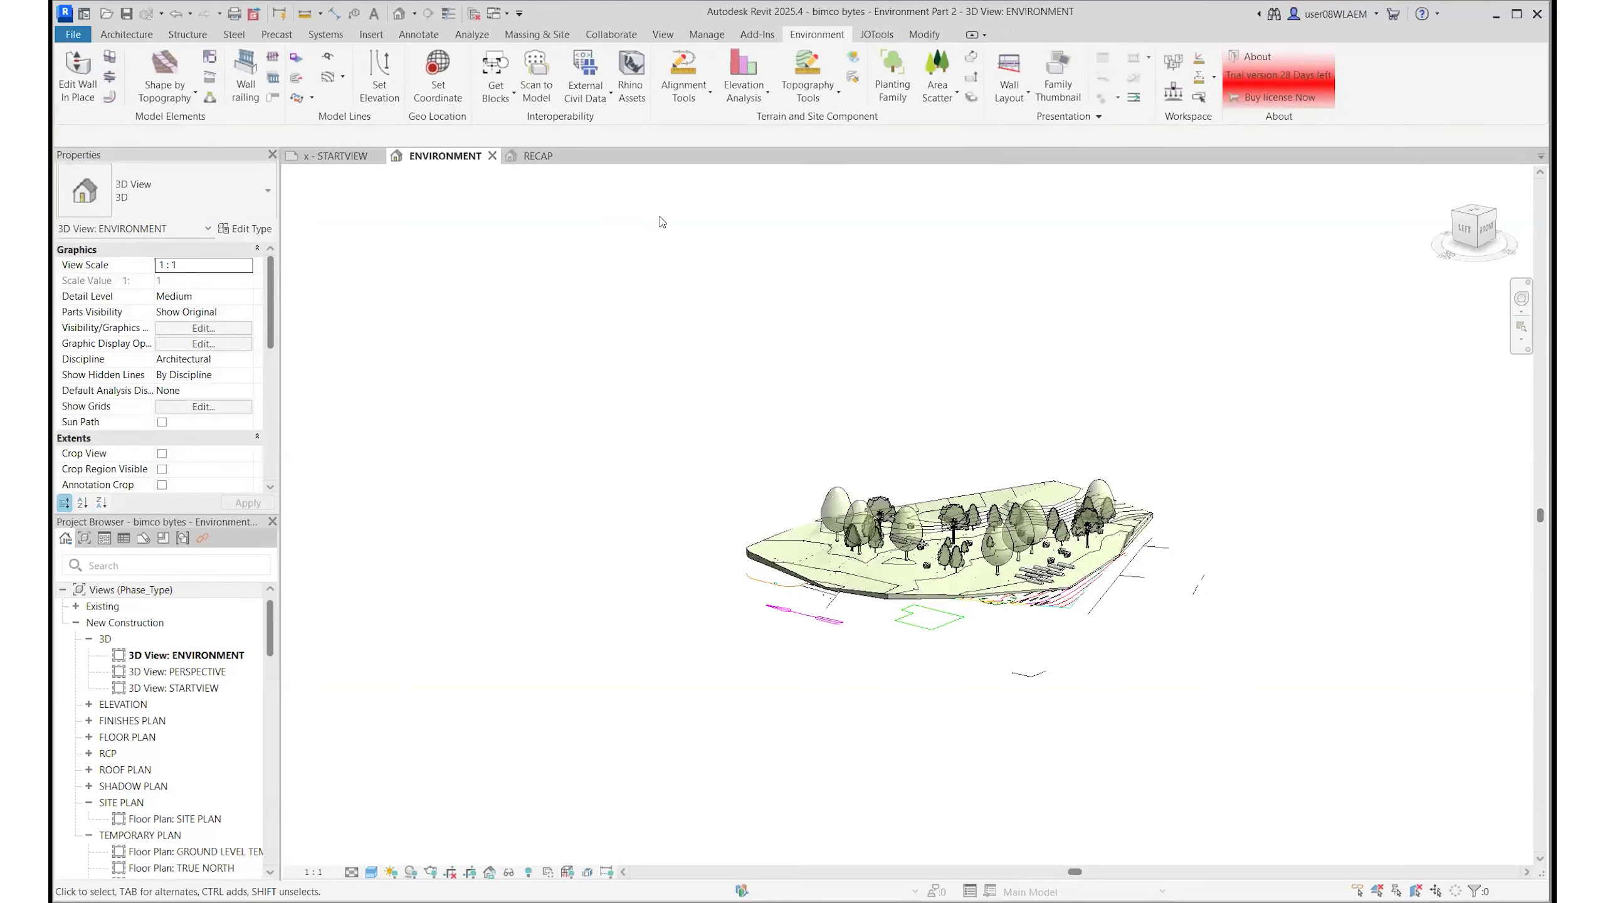
- Align the Tree_Concept tree near the middle of the terrain to the toposolid with an offset from surface of 5000
click(905, 521)
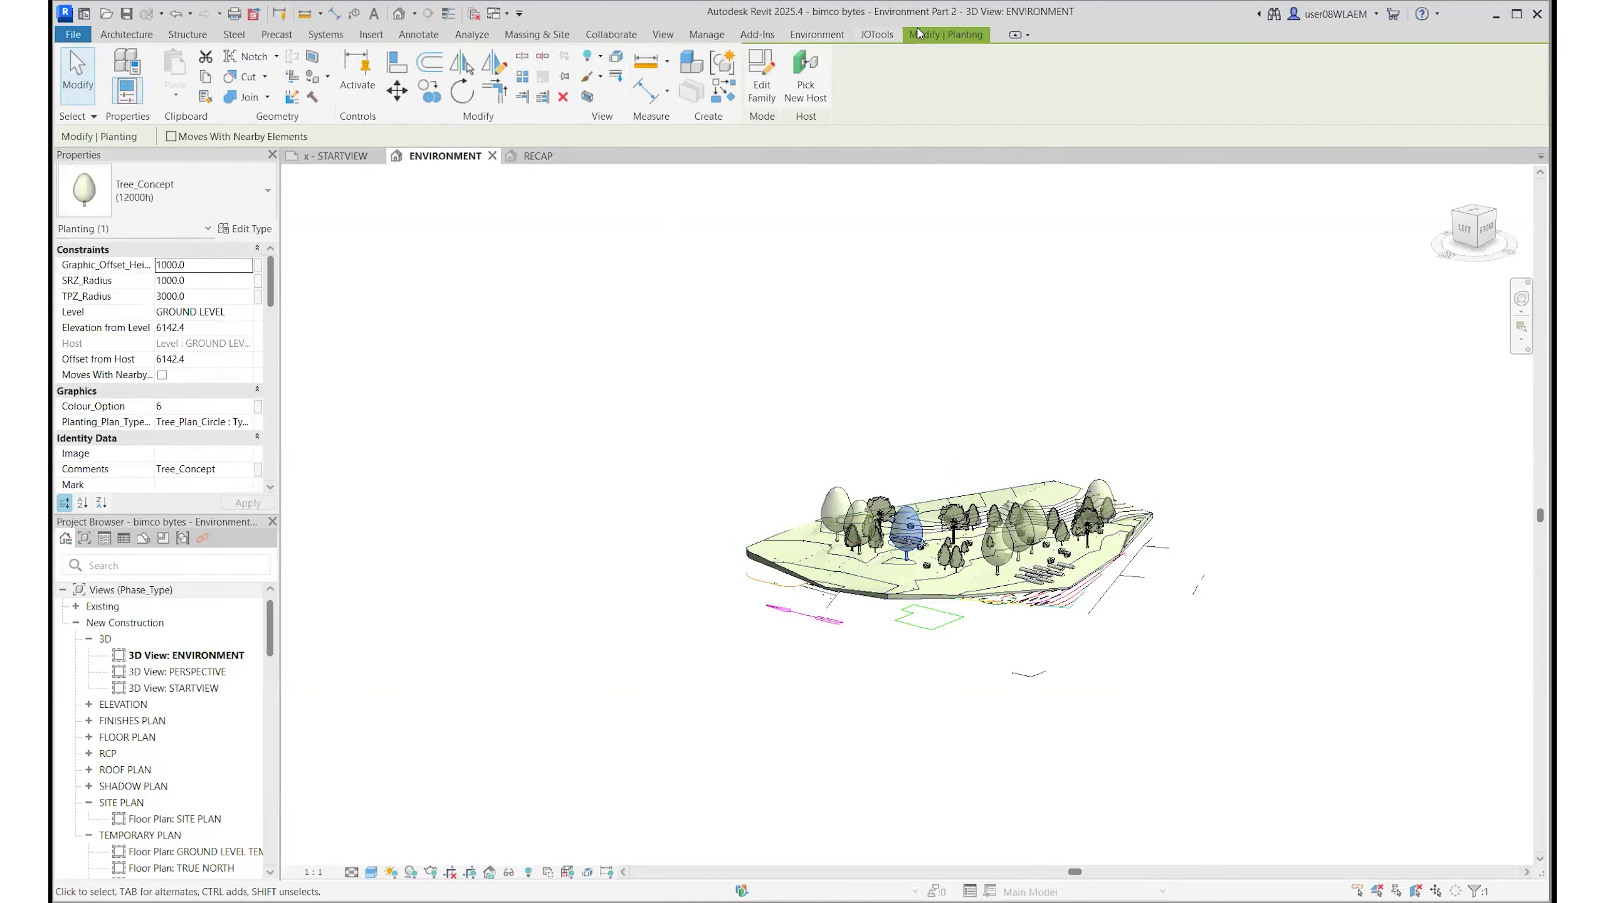
click(819, 34)
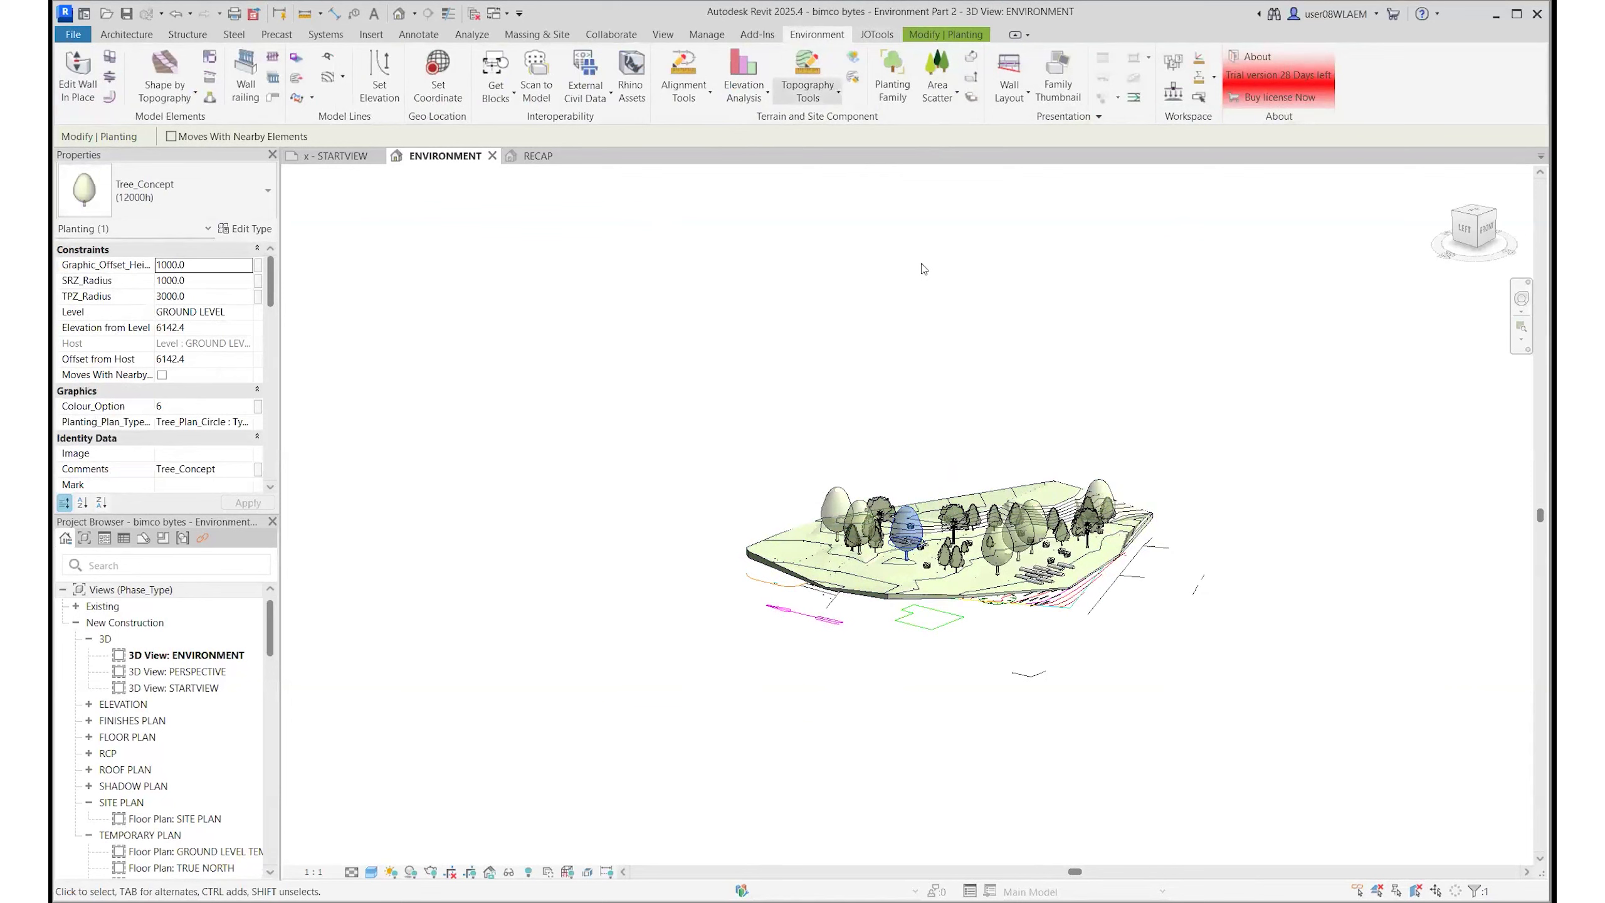
click(971, 77)
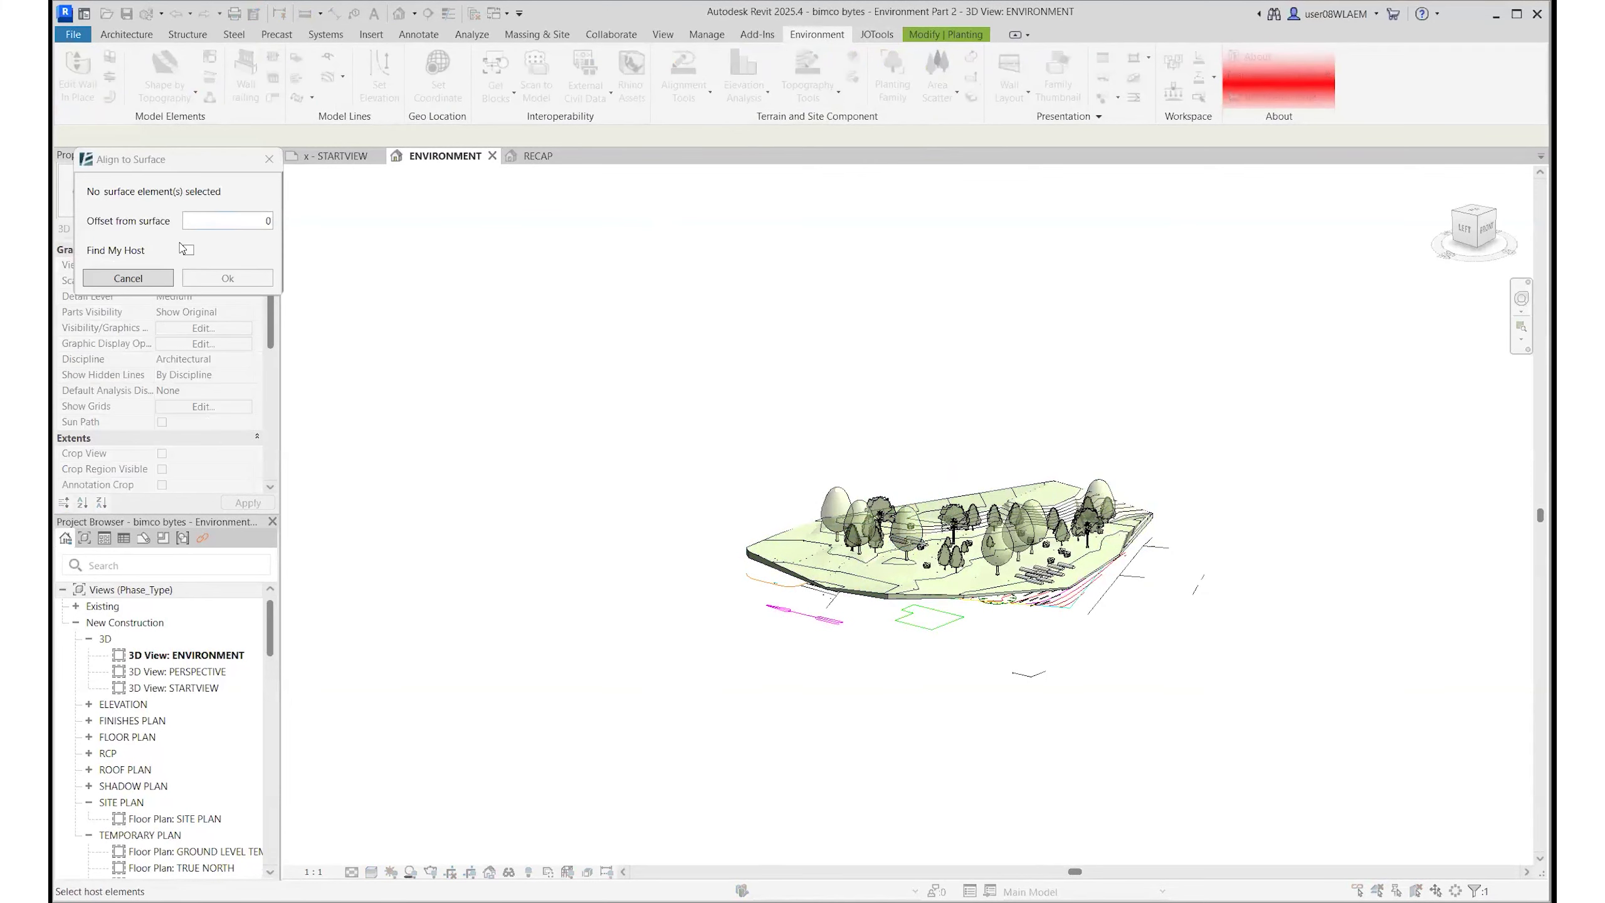
click(235, 218)
click(795, 547)
scroll(795, 547, up, 1)
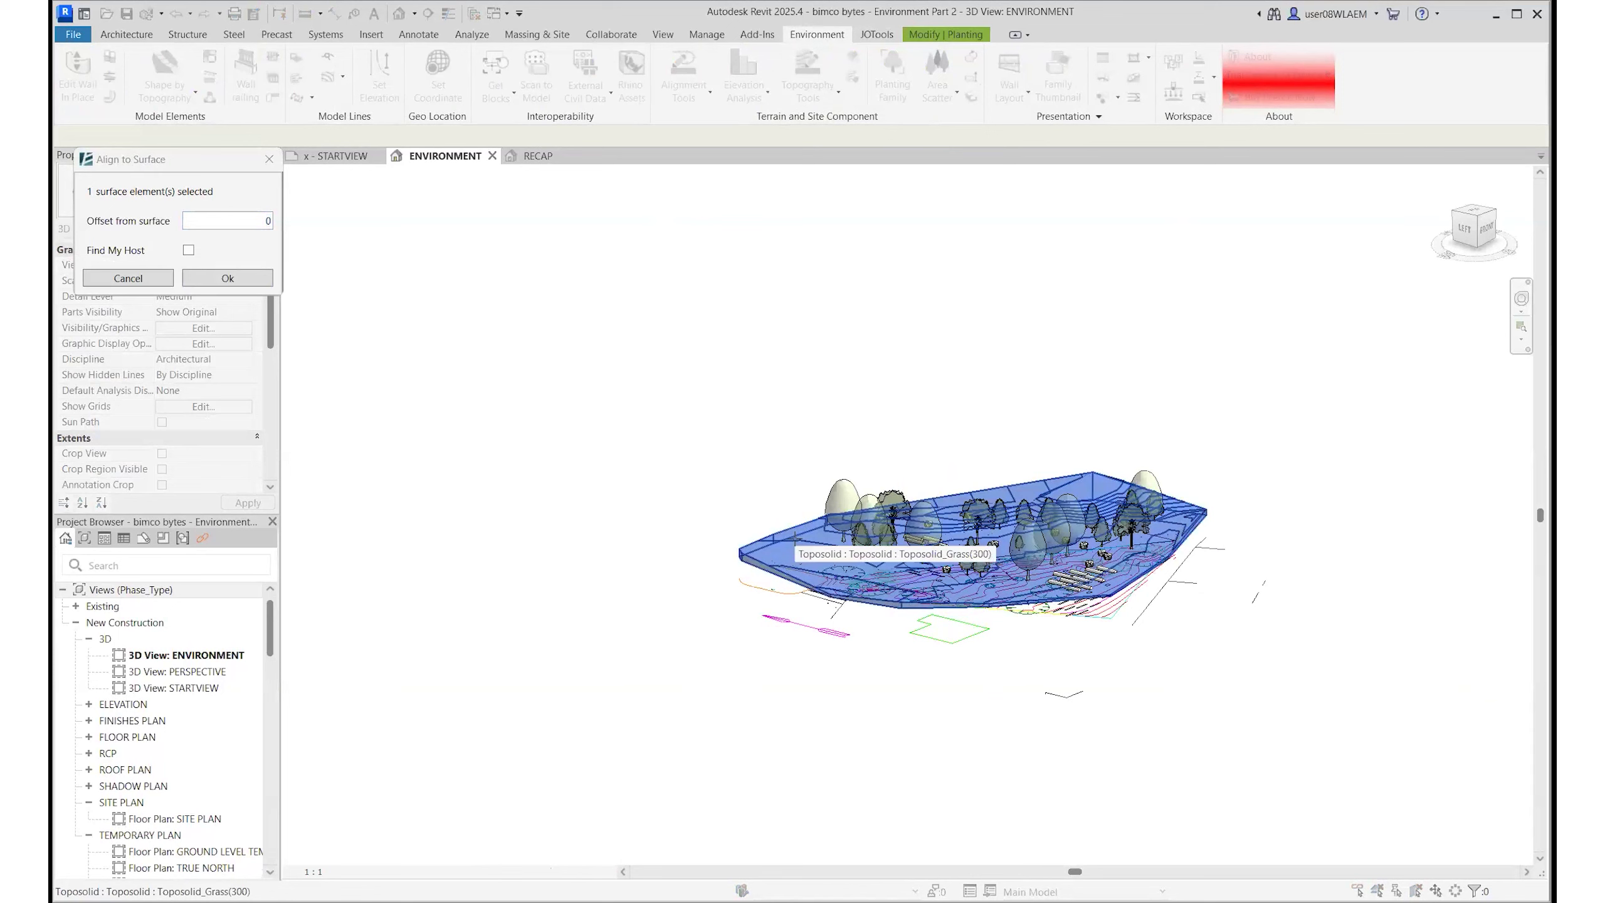
click(795, 539)
click(785, 537)
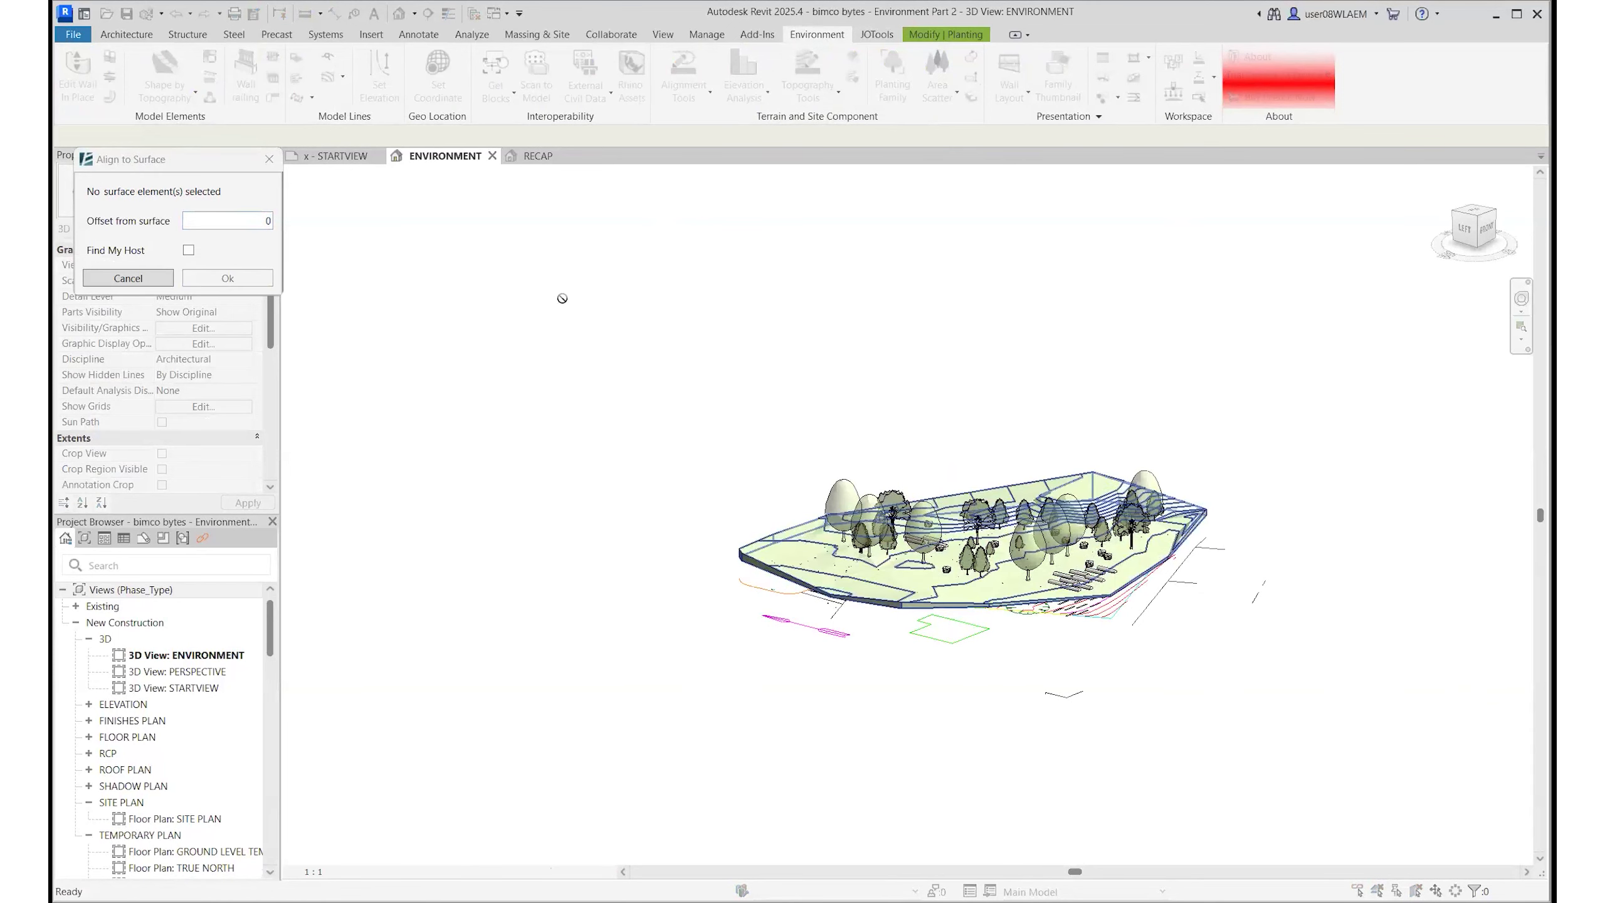
double_click(255, 226)
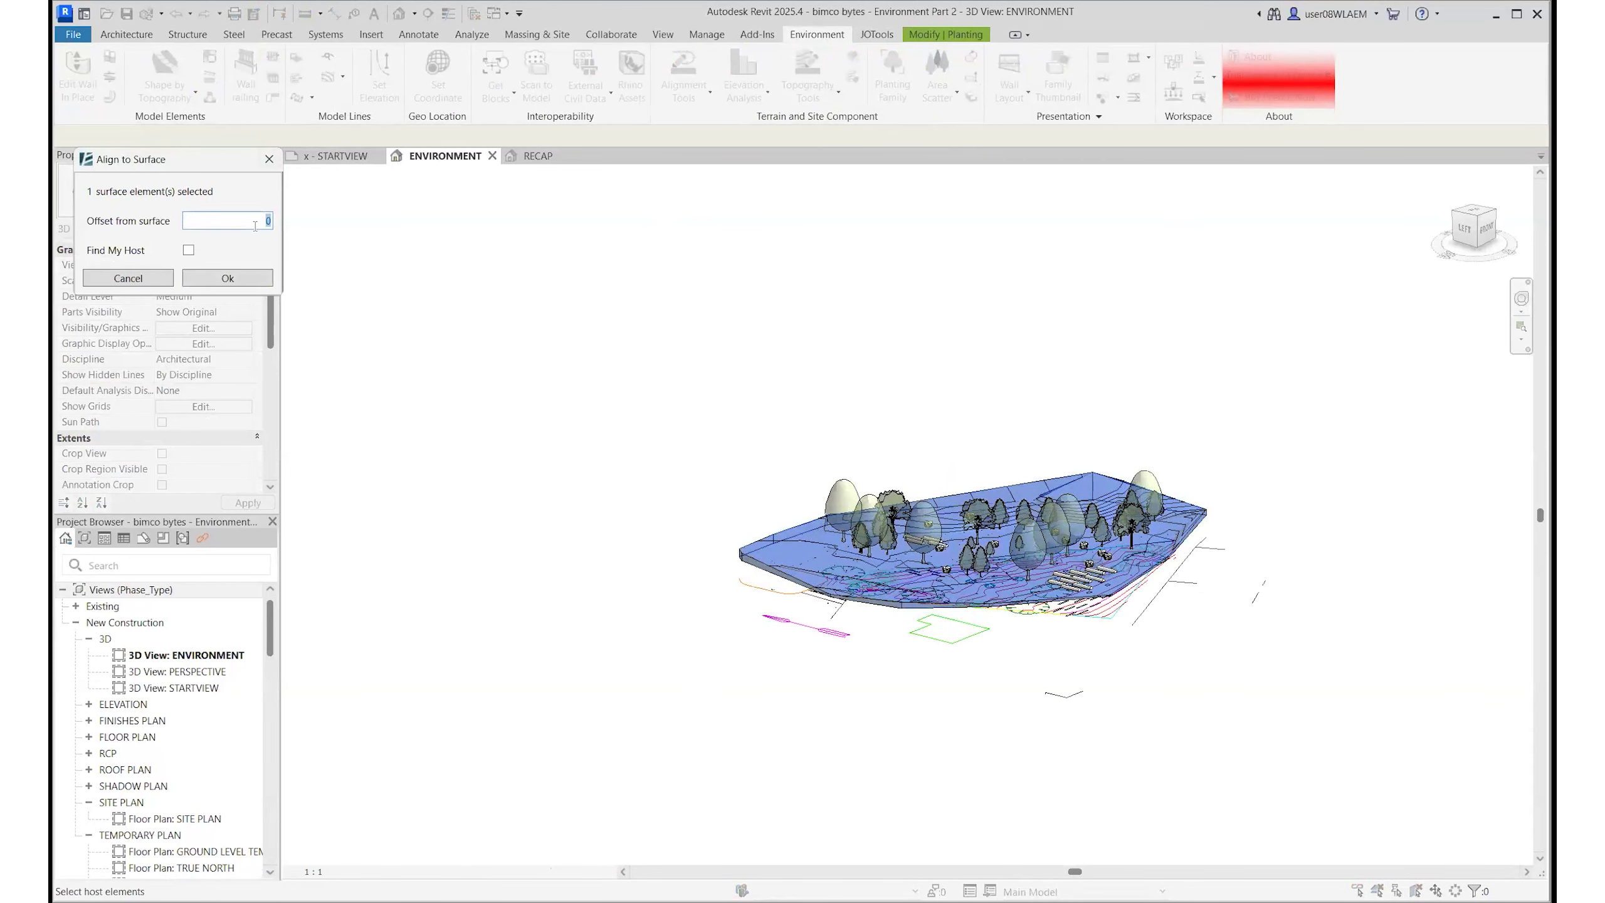
text(5000)
click(246, 279)
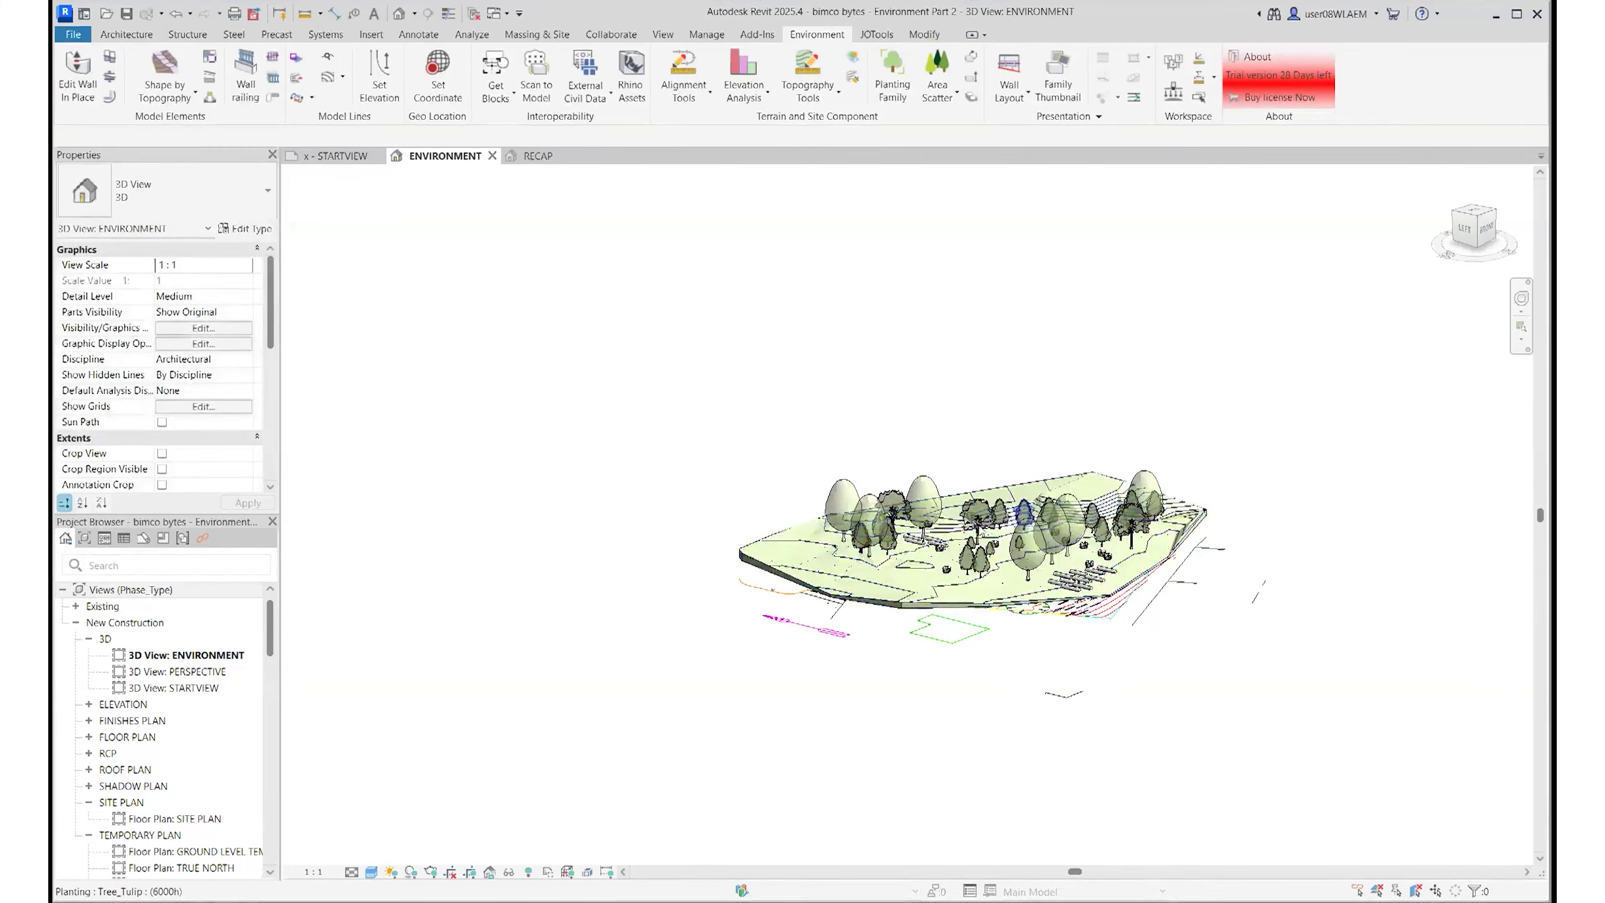
- Select all Log_Type 4 instances visible in the view
scroll(920, 530, up, 4)
scroll(920, 530, down, 1)
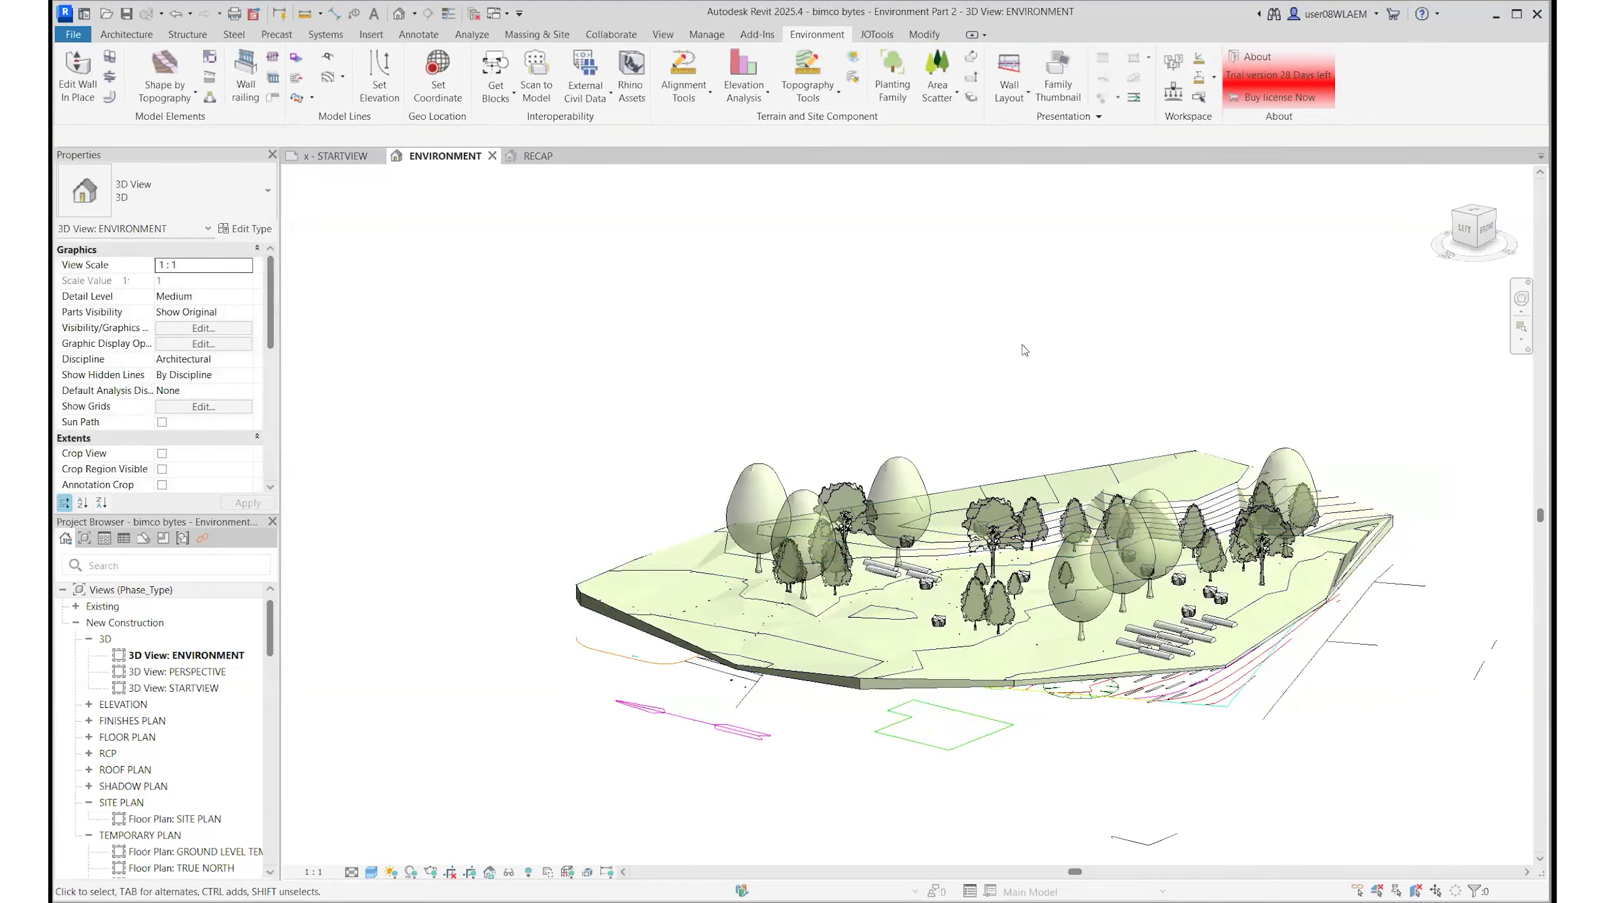
scroll(1025, 350, down, 2)
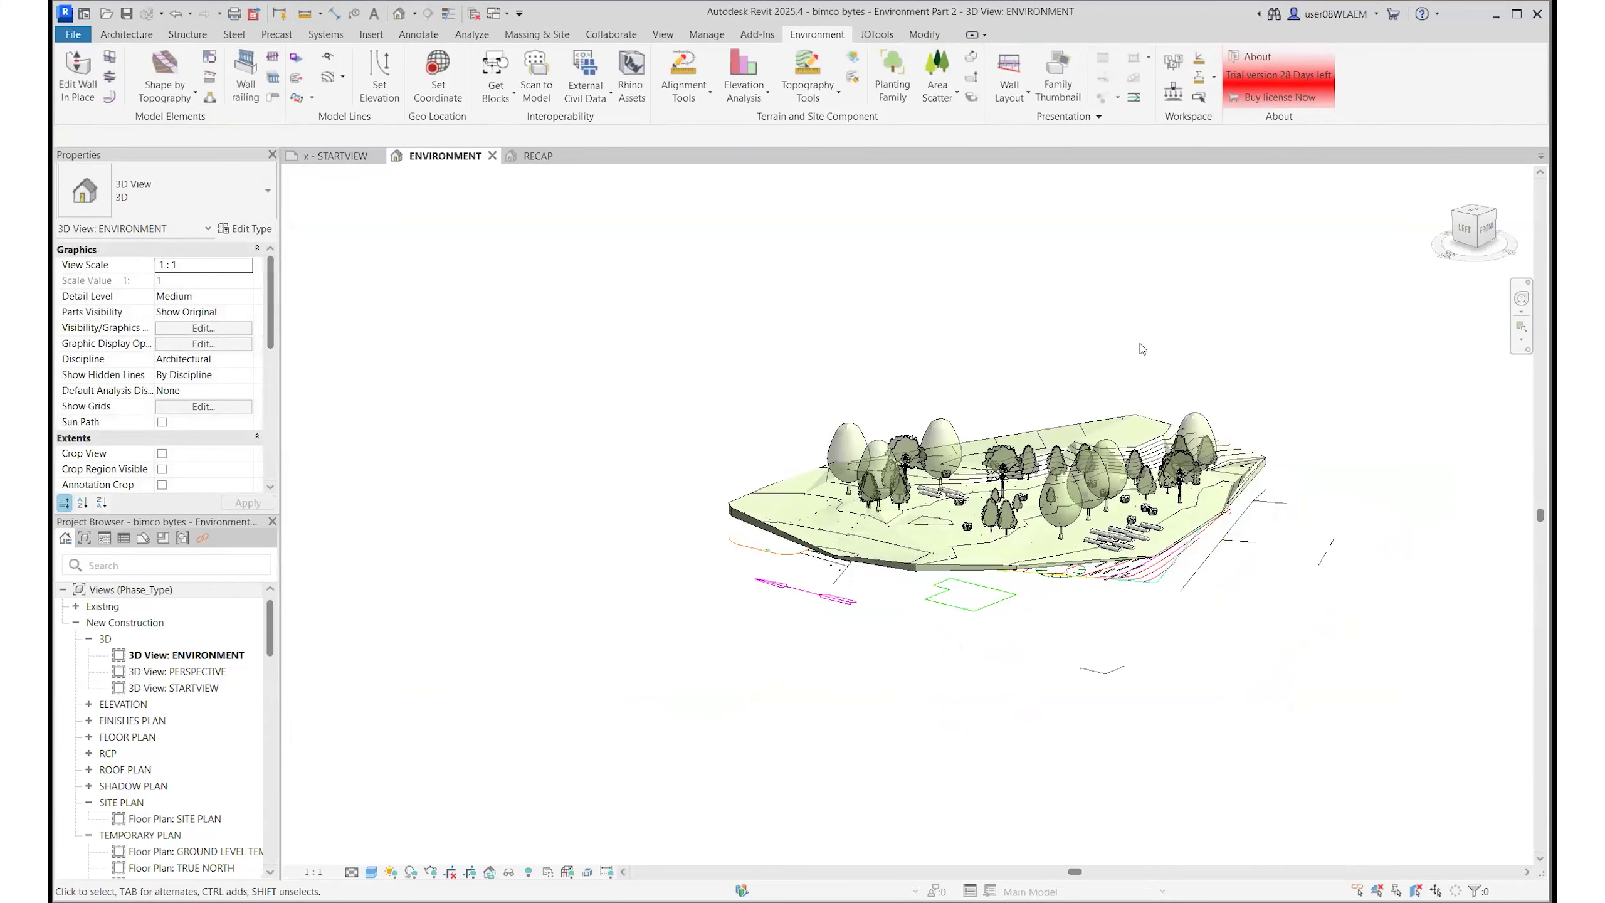
scroll(1081, 573, up, 4)
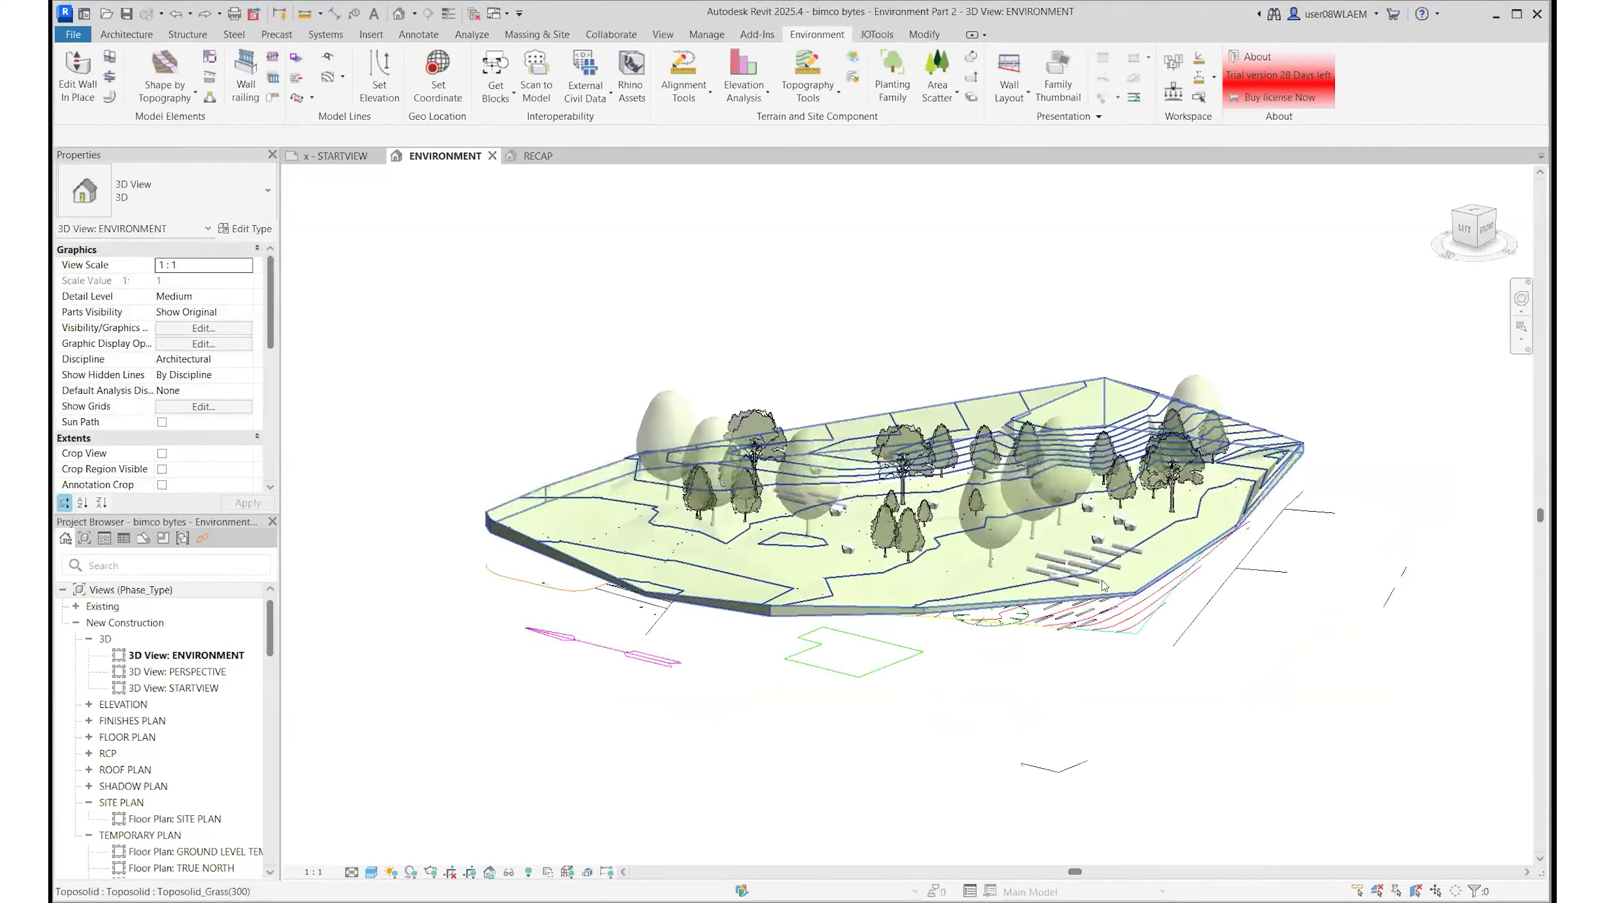
scroll(1049, 525, down, 4)
shift+middle_drag(1024, 486, 1074, 537)
scroll(1074, 537, up, 4)
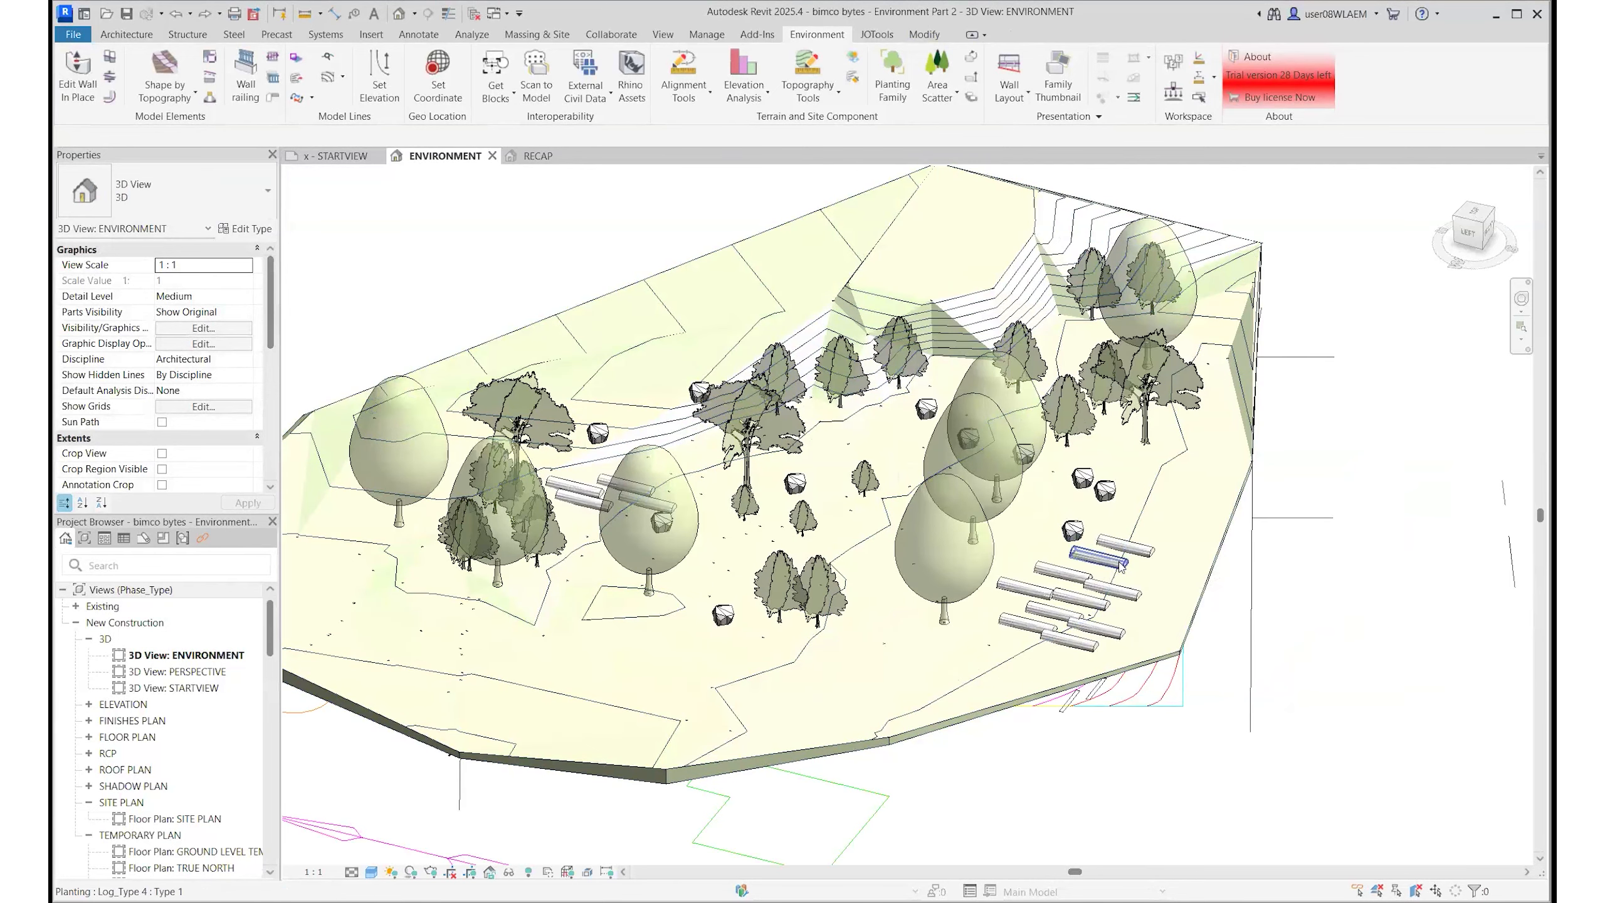
click(1120, 568)
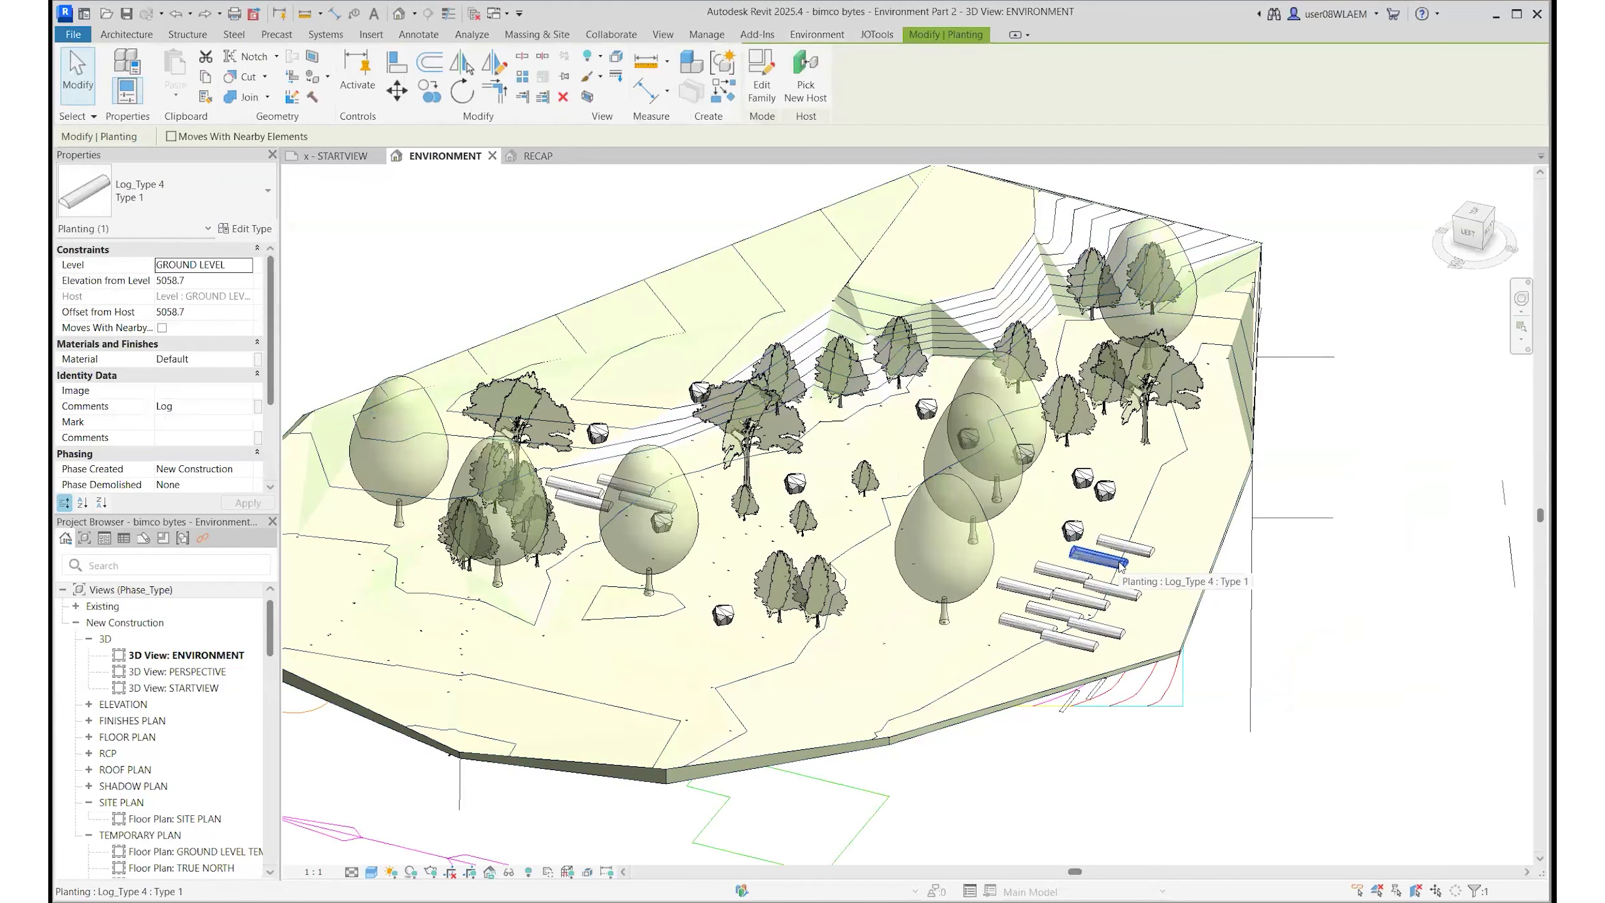
right_click(1121, 567)
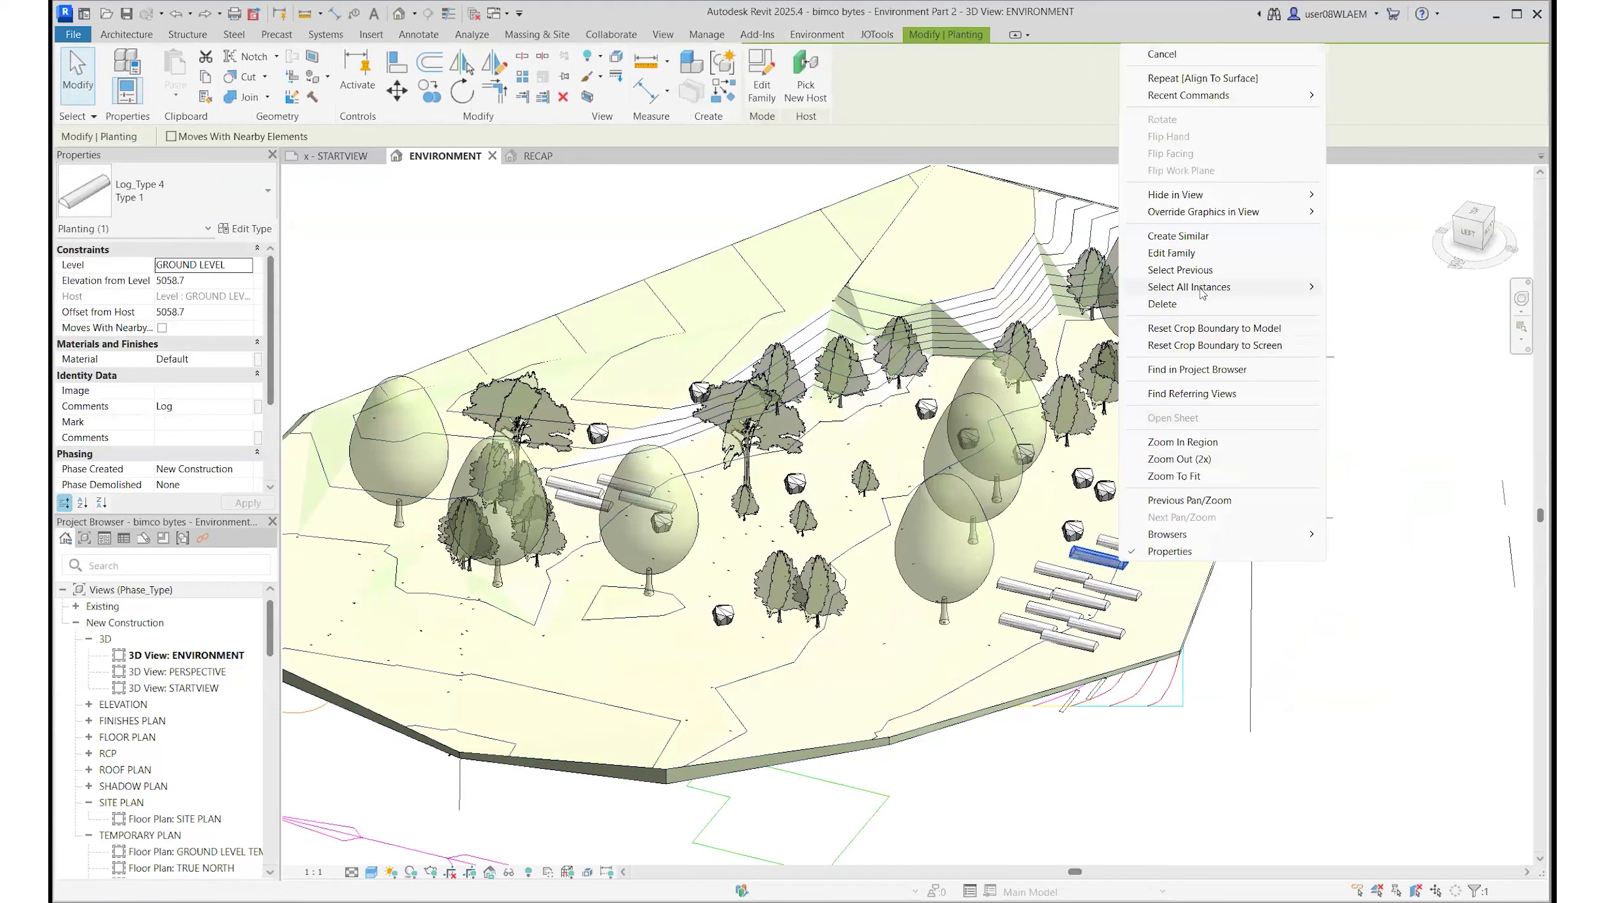
mouse_move(1202, 293)
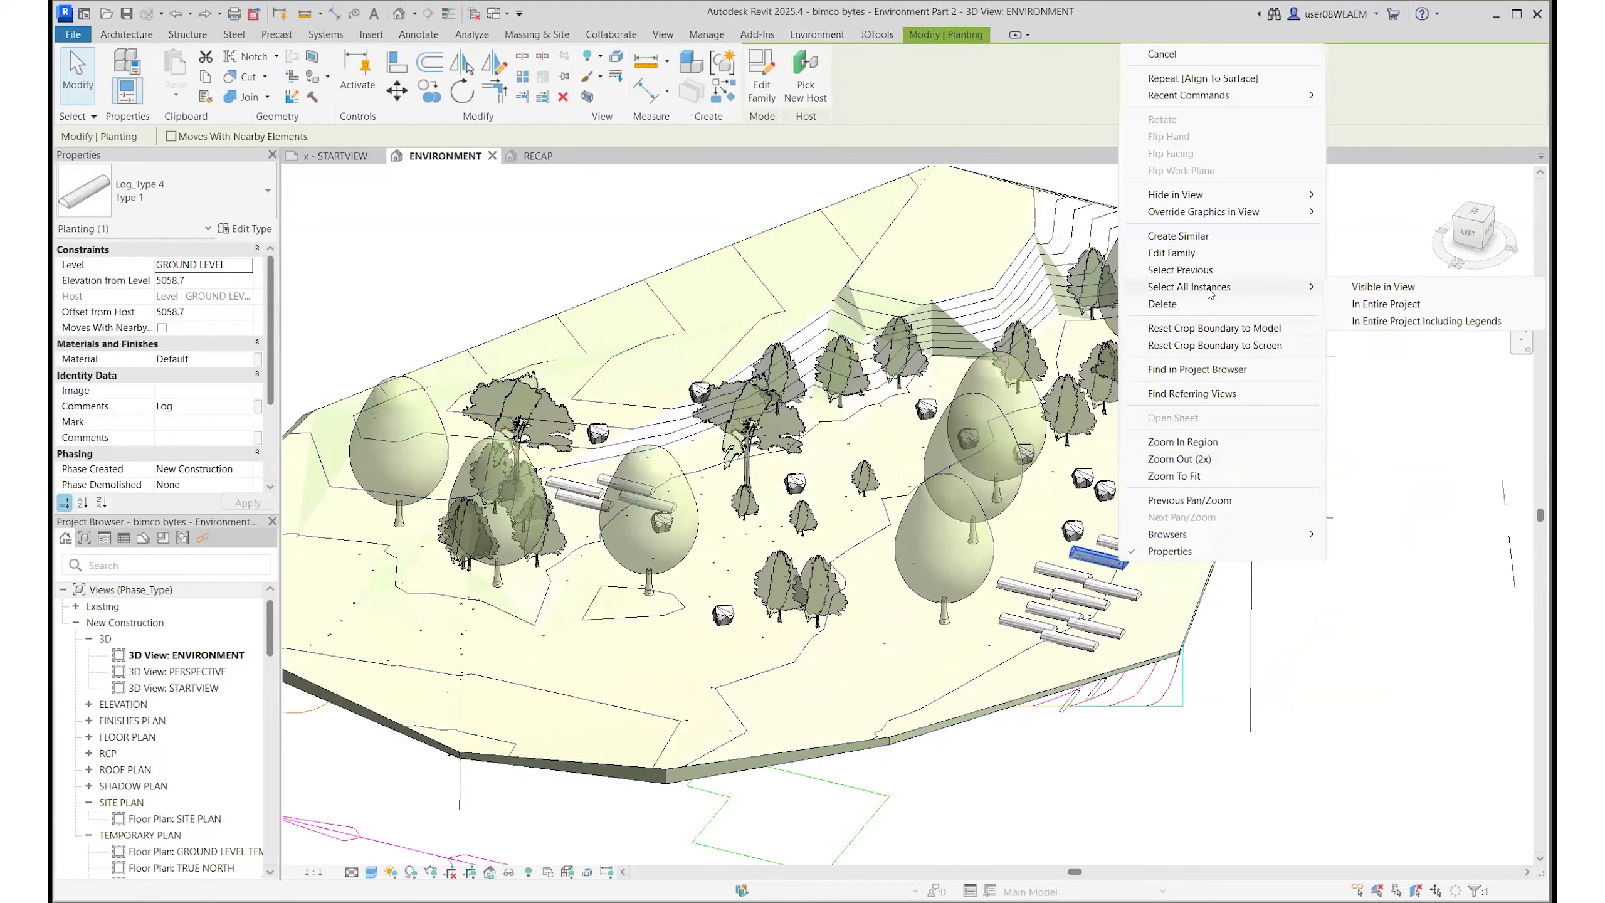
click(1400, 288)
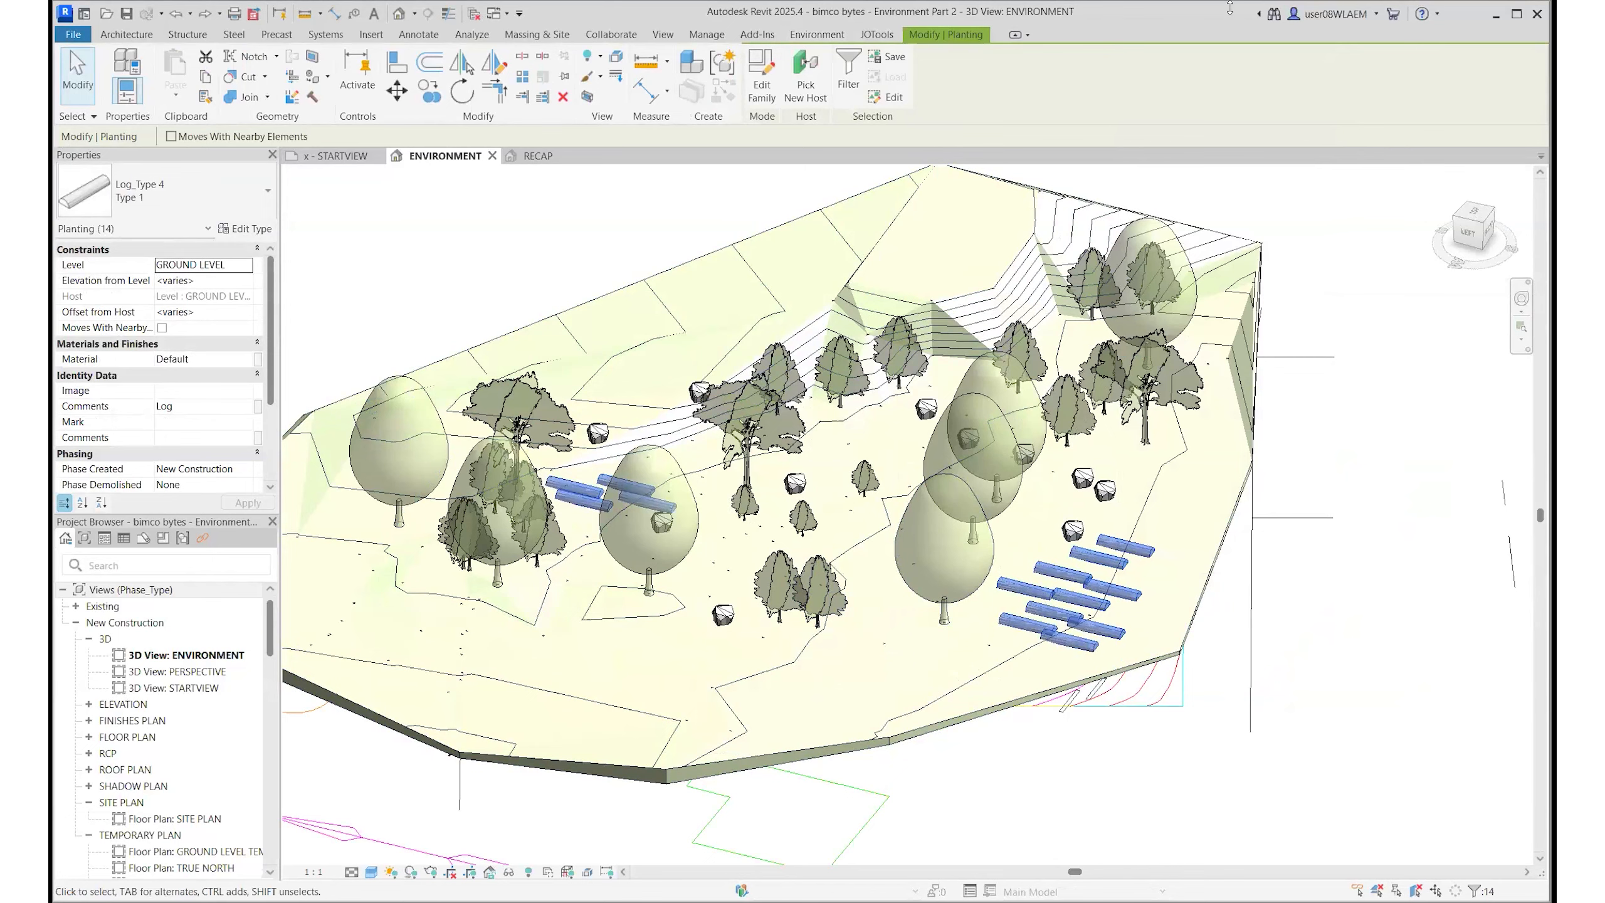
- Rotate the selected logs by 40° about their Geometry Center with Rotate Element
click(826, 37)
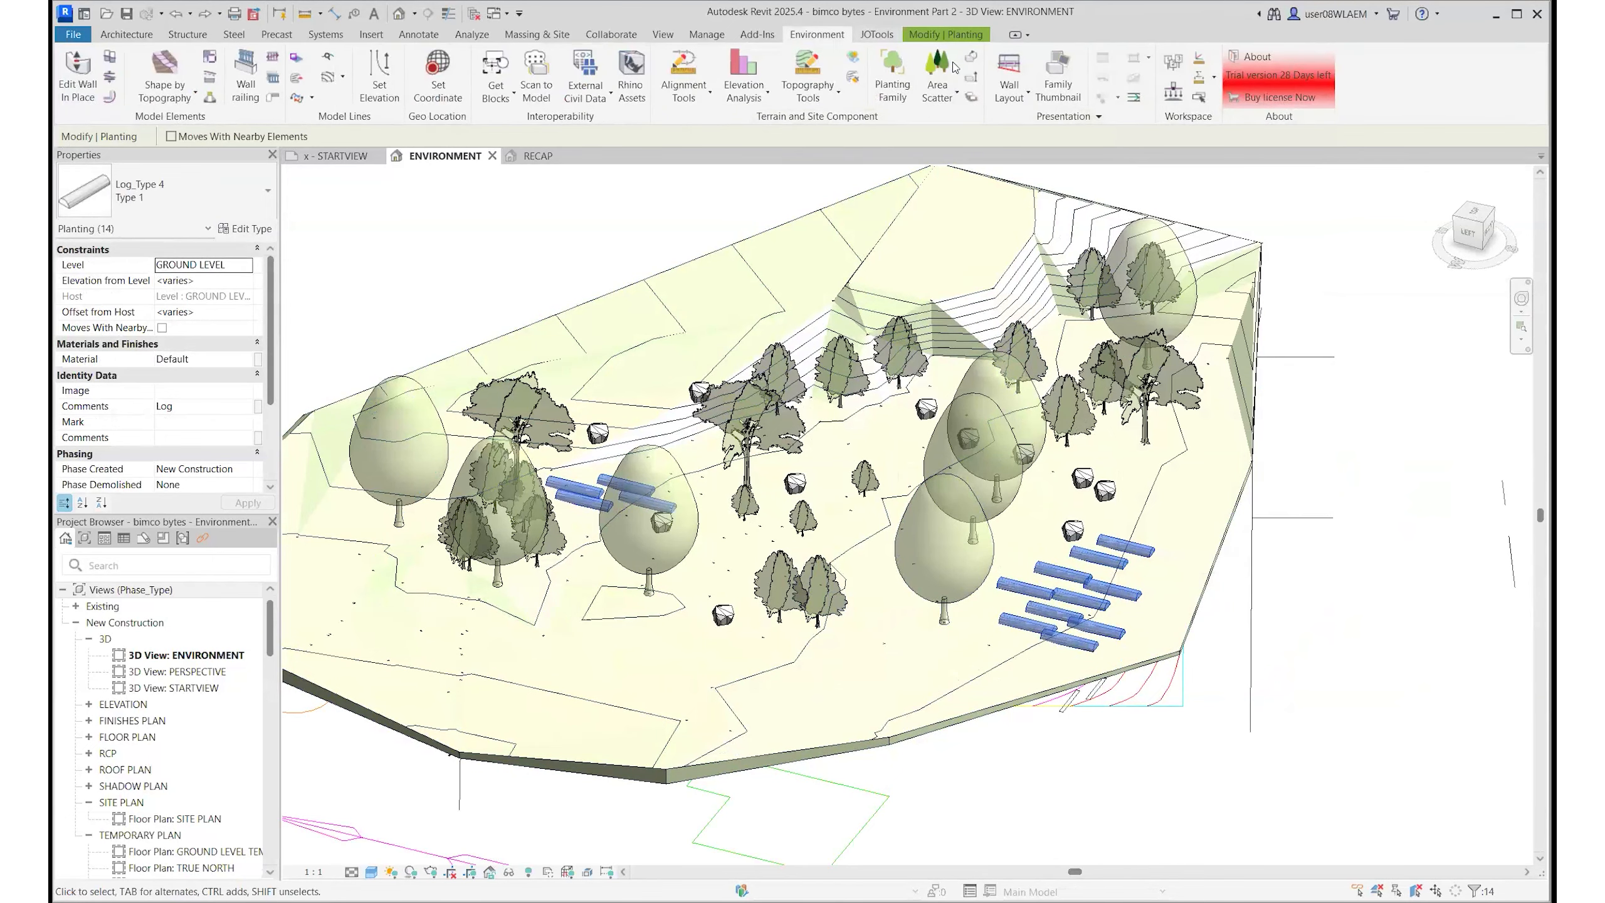
click(978, 61)
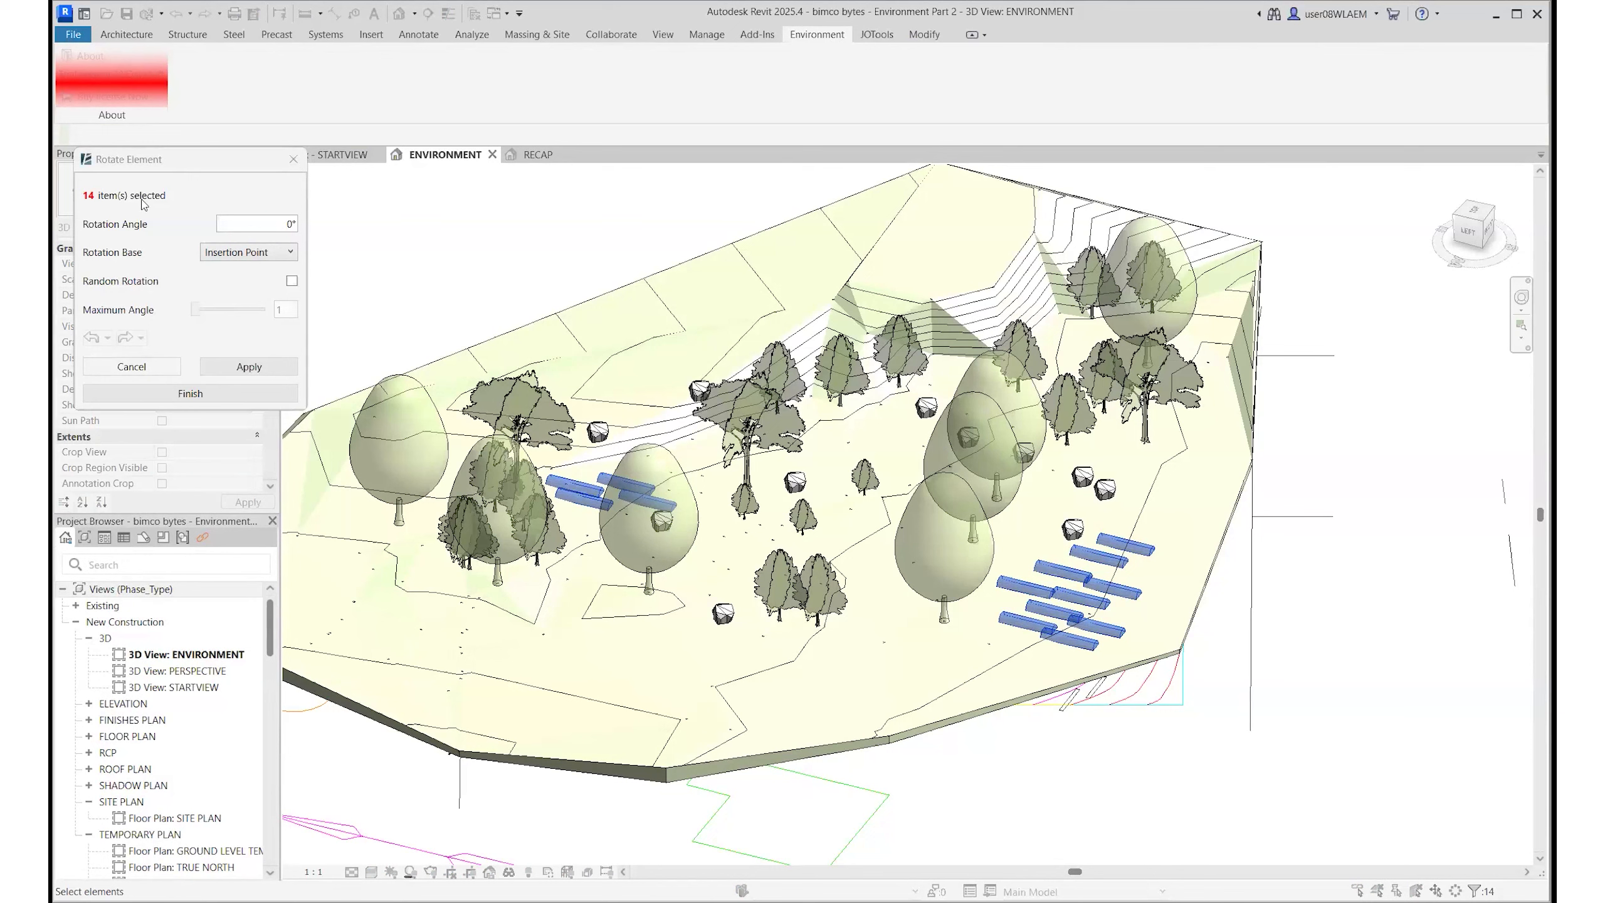
click(256, 264)
click(228, 288)
click(261, 225)
double_click(288, 223)
text(40)
click(256, 365)
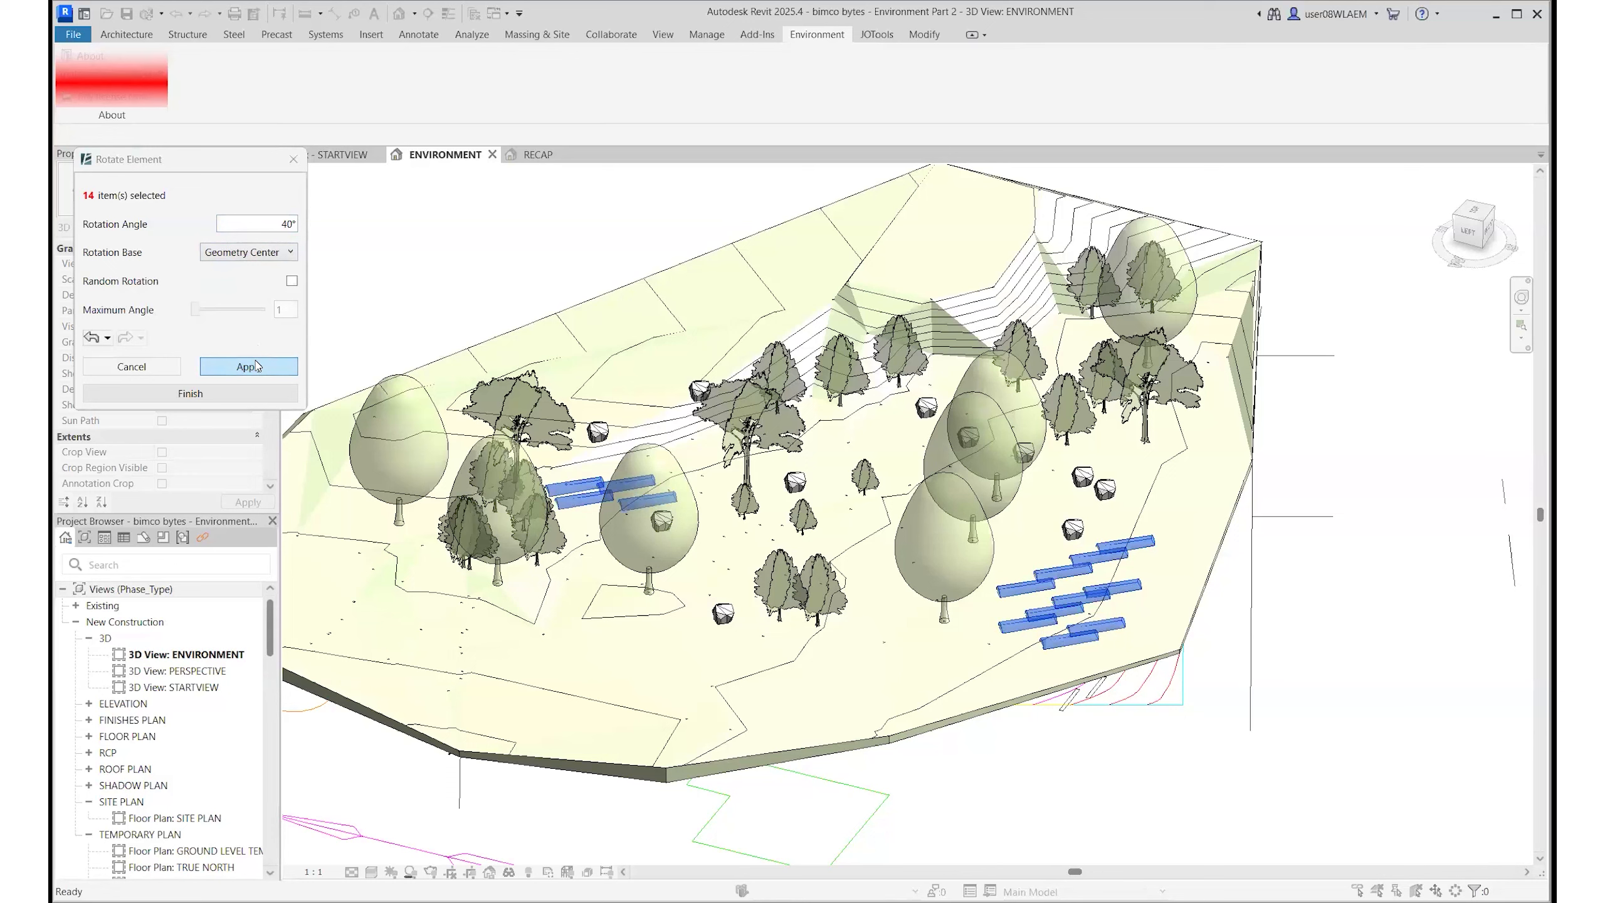
- Apply a random rotation to the selected logs with a maximum angle of 303
click(292, 281)
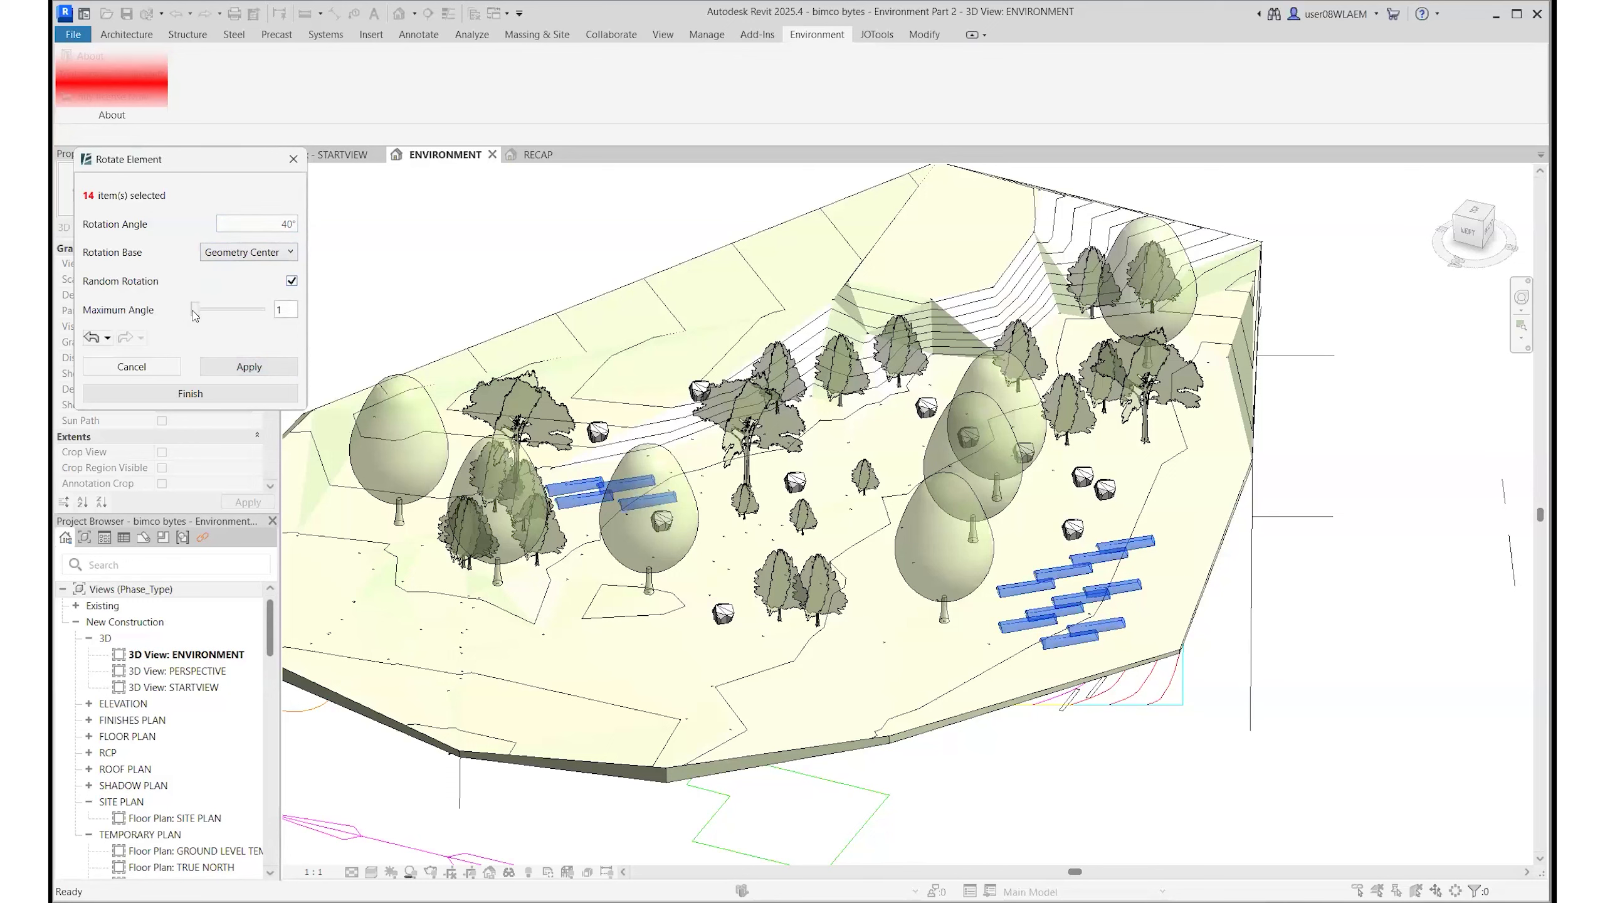
drag(197, 316, 253, 317)
drag(254, 317, 257, 317)
click(241, 375)
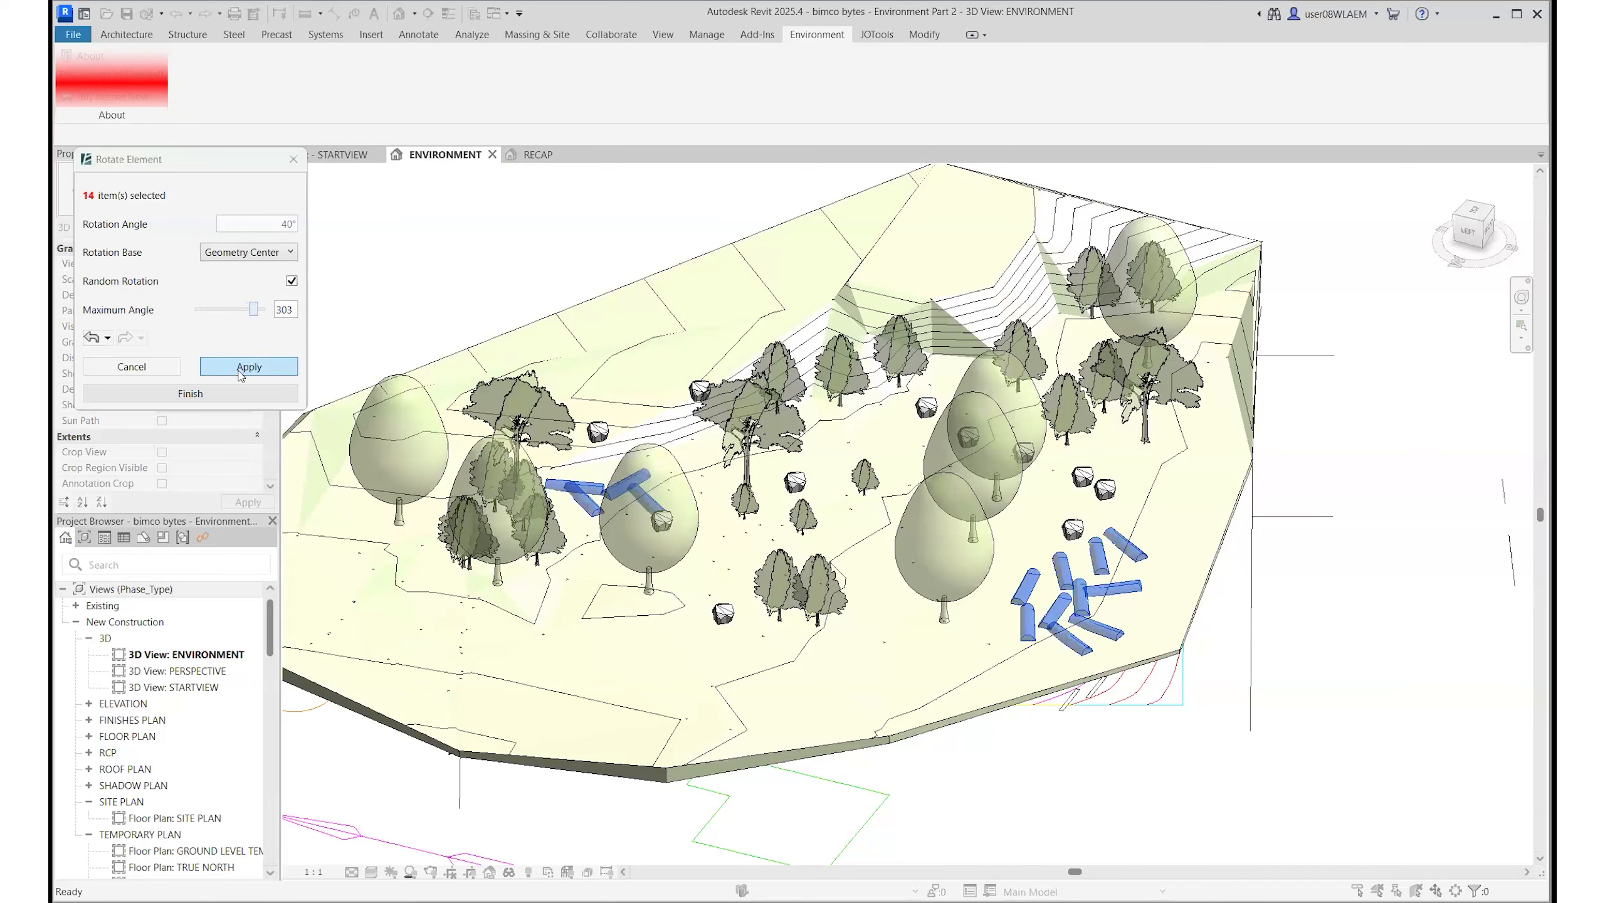